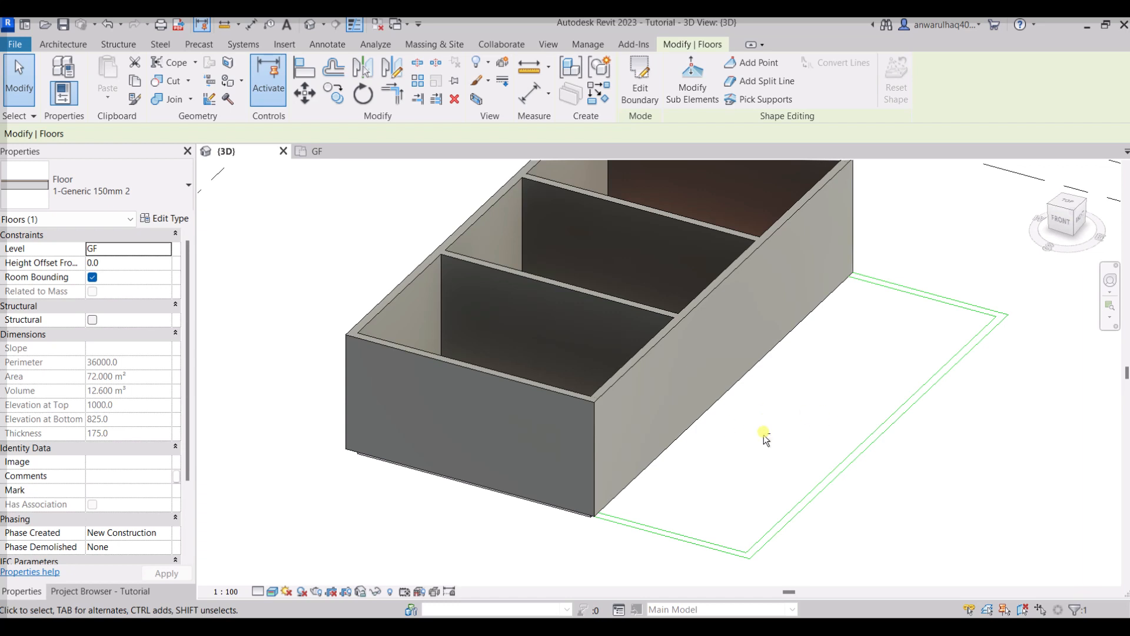
Step: Examine the three-room building in 3D from several angles and select the floor part visible below the walls
left_click(722, 443)
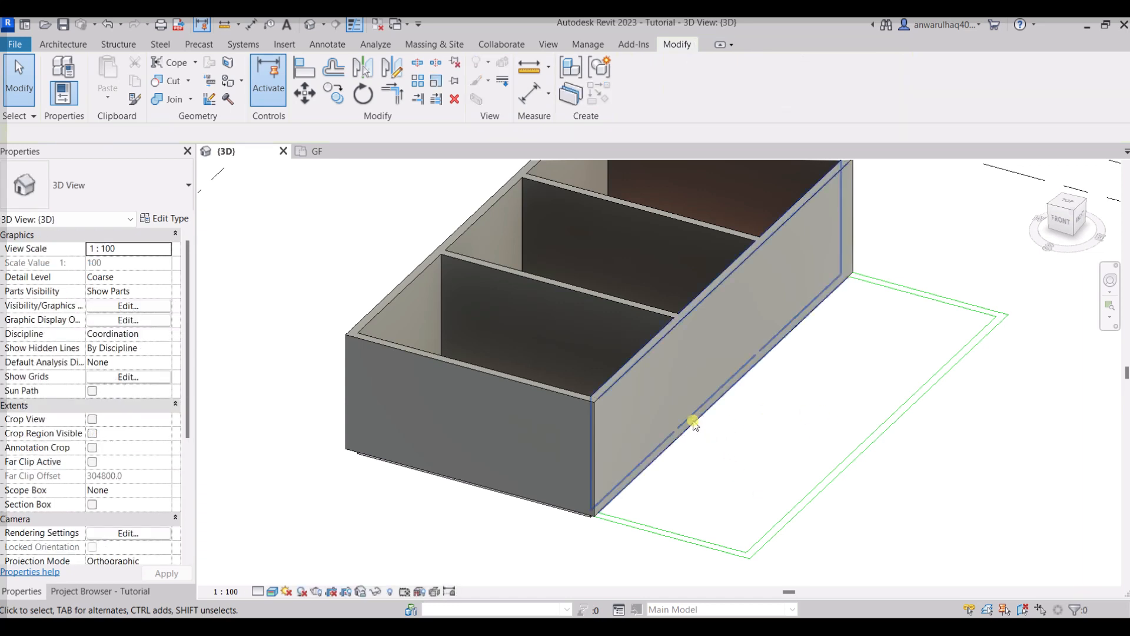
middle_click_drag(661, 441, 585, 516, "shift")
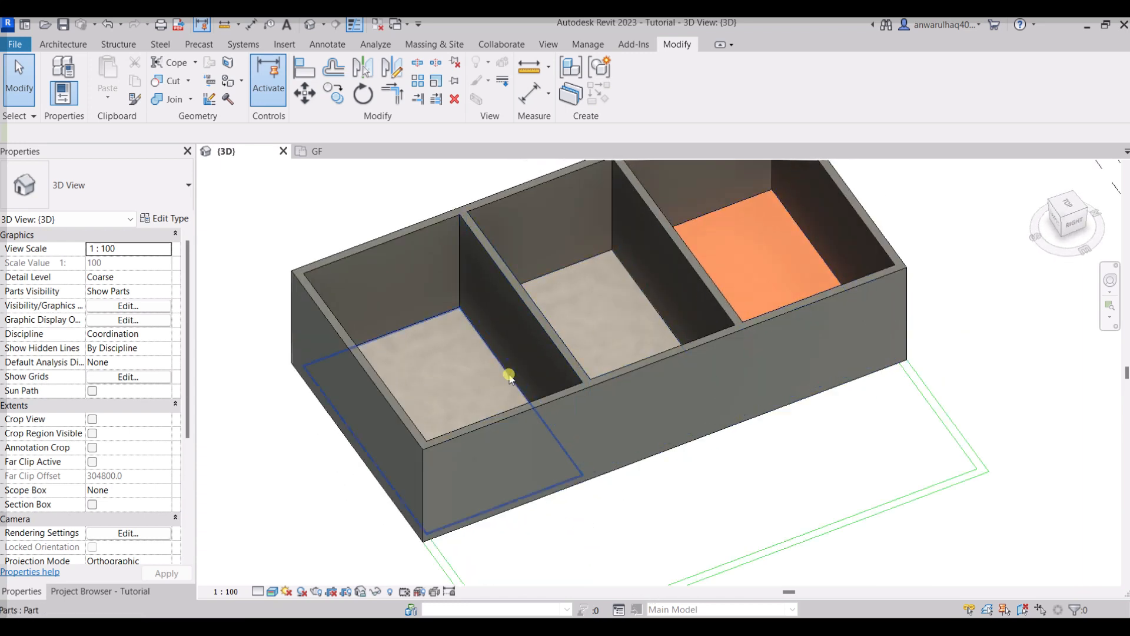
middle_click_drag(682, 473, 712, 408, "shift")
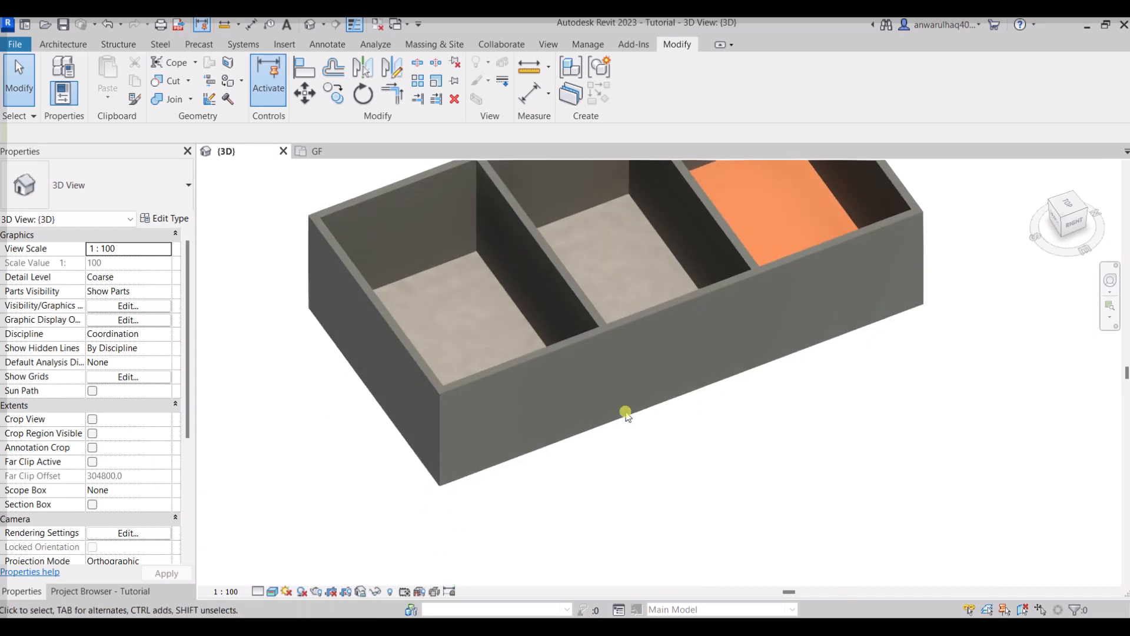
middle_click_drag(626, 412, 542, 449, "shift")
scroll(593, 455, "down", 2)
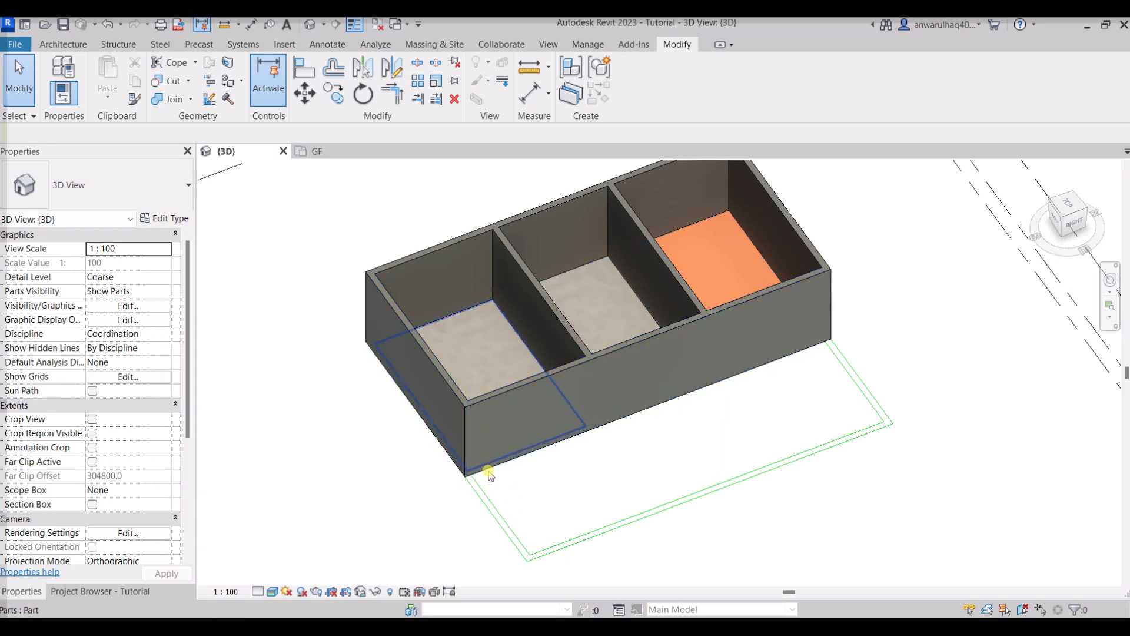
middle_click_drag(496, 481, 537, 369, "shift")
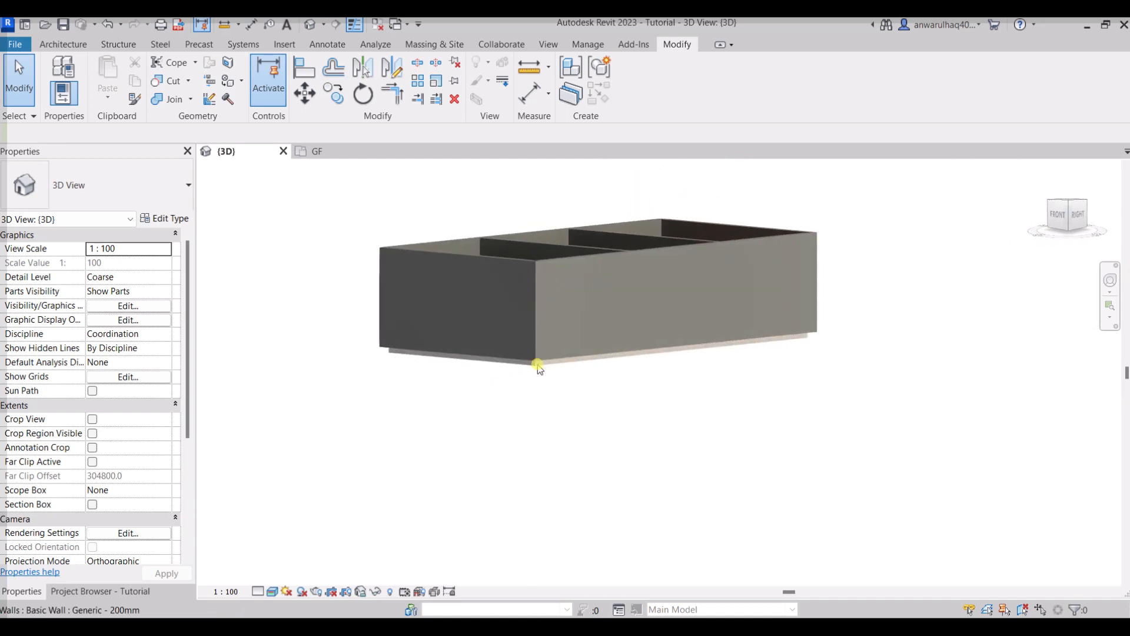
scroll(535, 366, "up", 3)
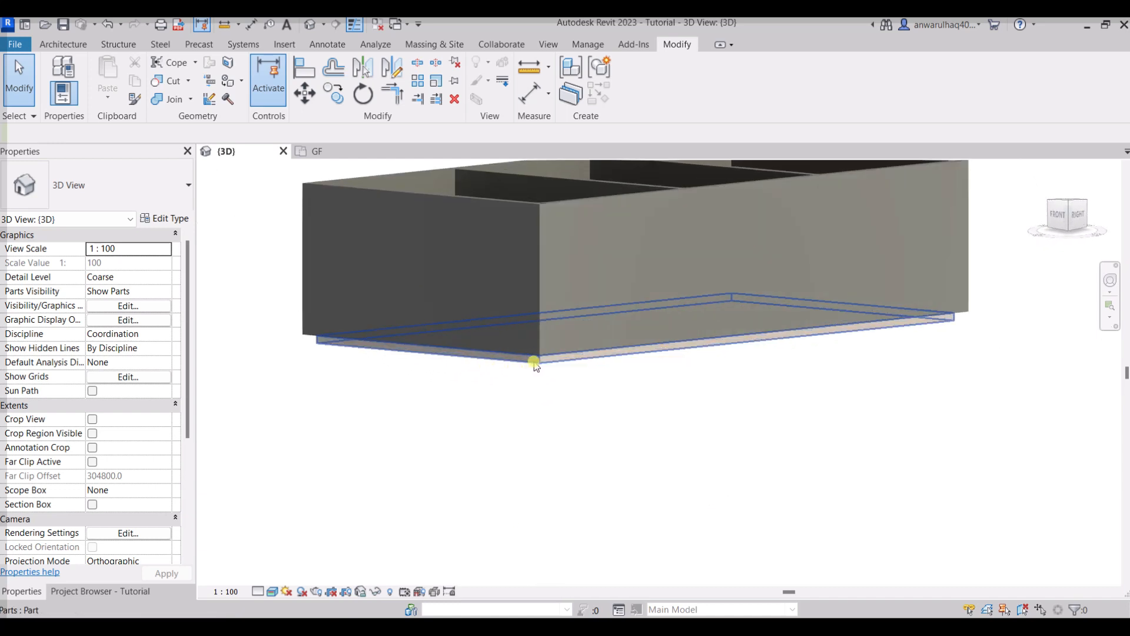
left_click(533, 365)
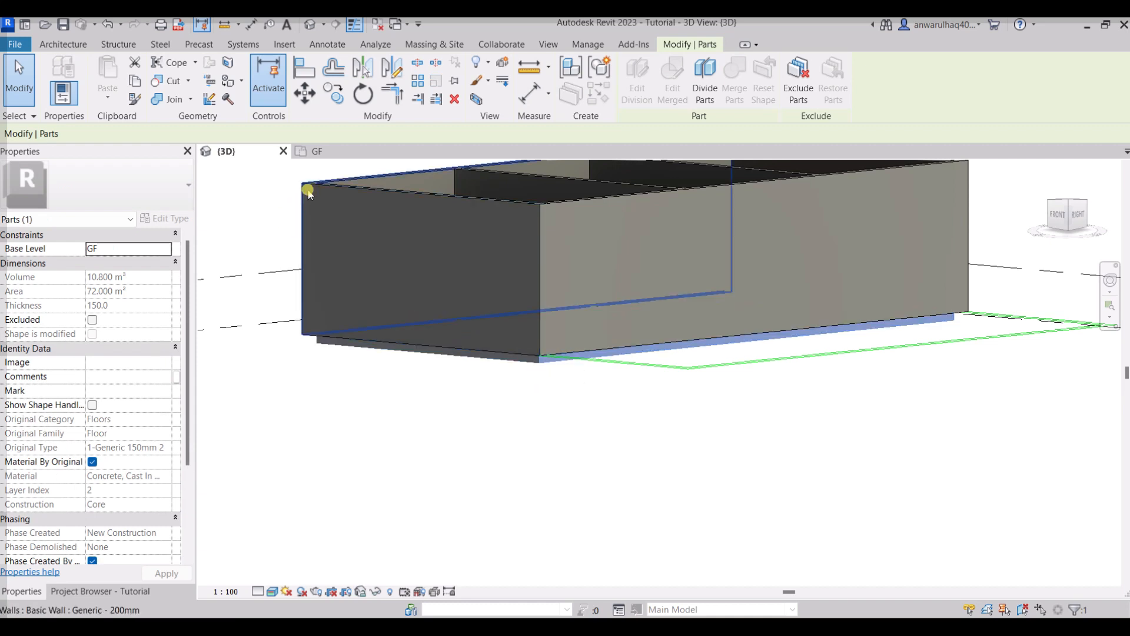
Step: In the GF plan, extend the floor's boundary from the long wall to the outer edge of the green outline, finish the sketch and return to 3D
left_click(358, 158)
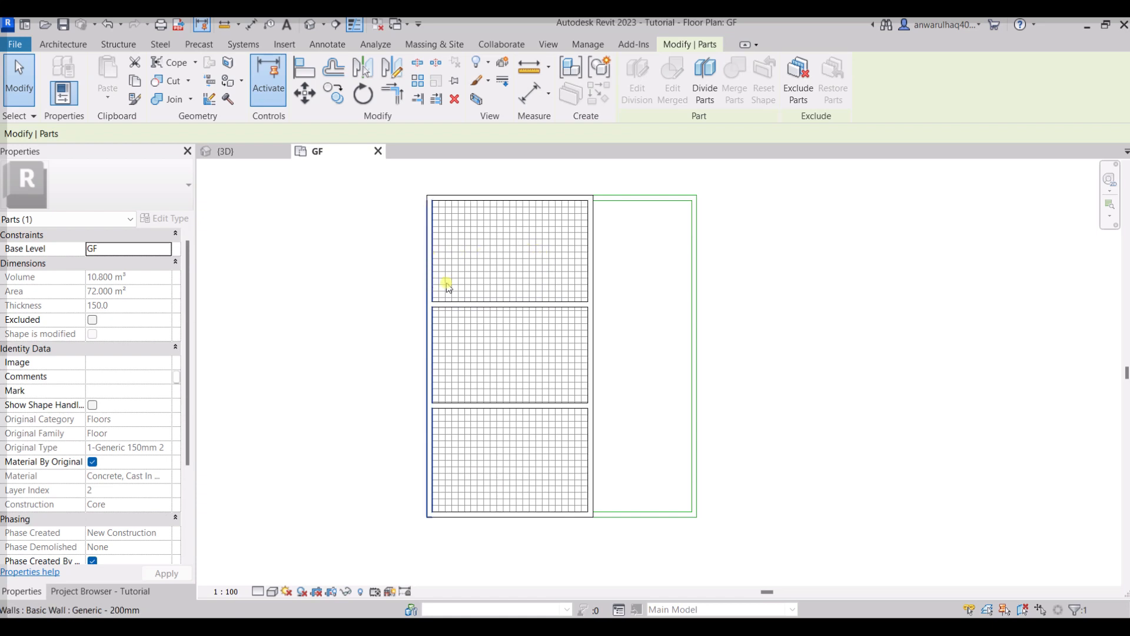
left_click(551, 211)
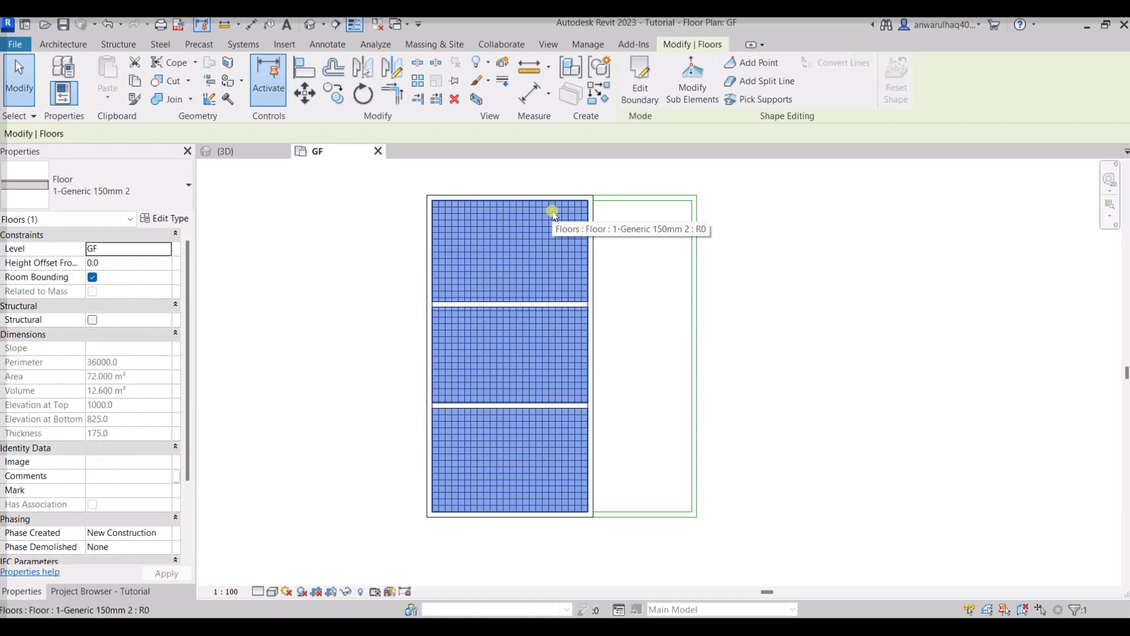
double_click(553, 215)
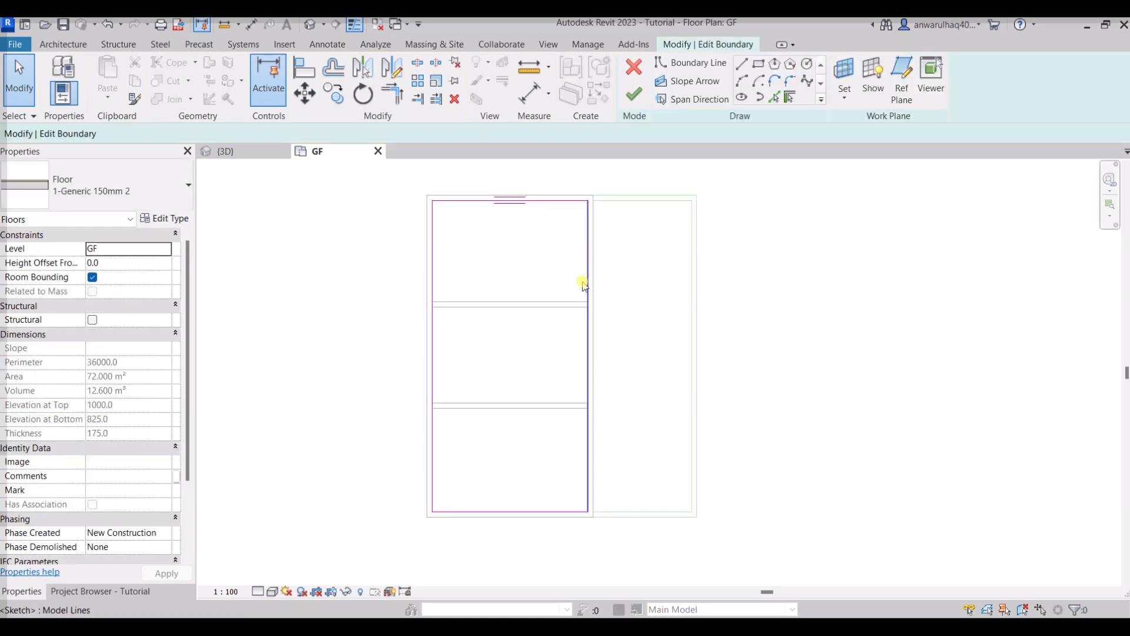
left_click(588, 298)
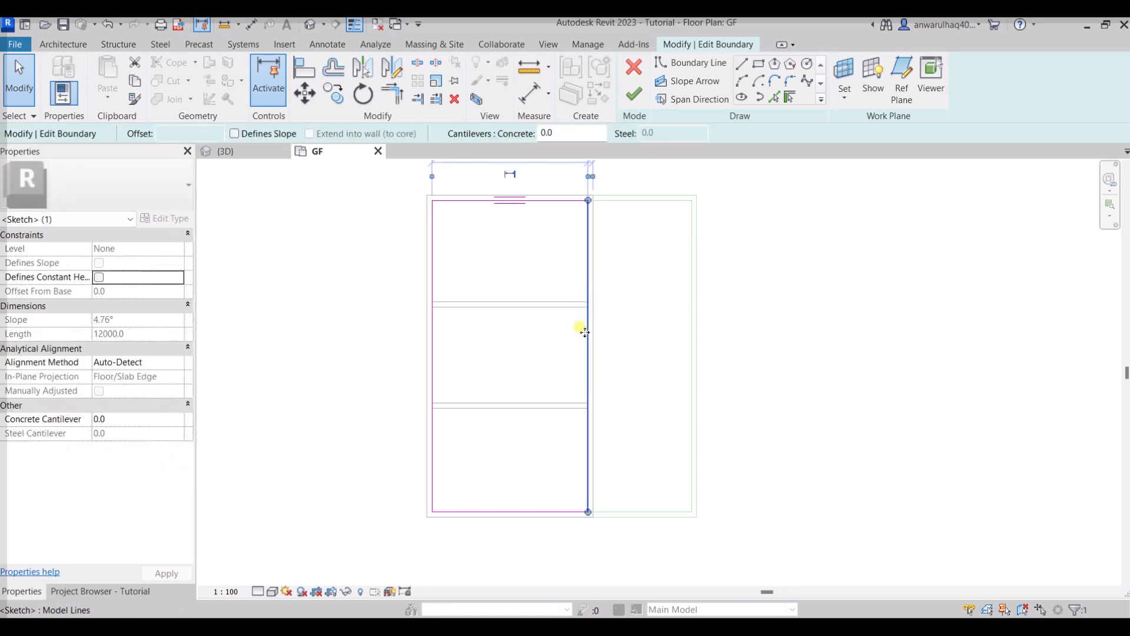
left_click_drag(606, 333, 687, 331)
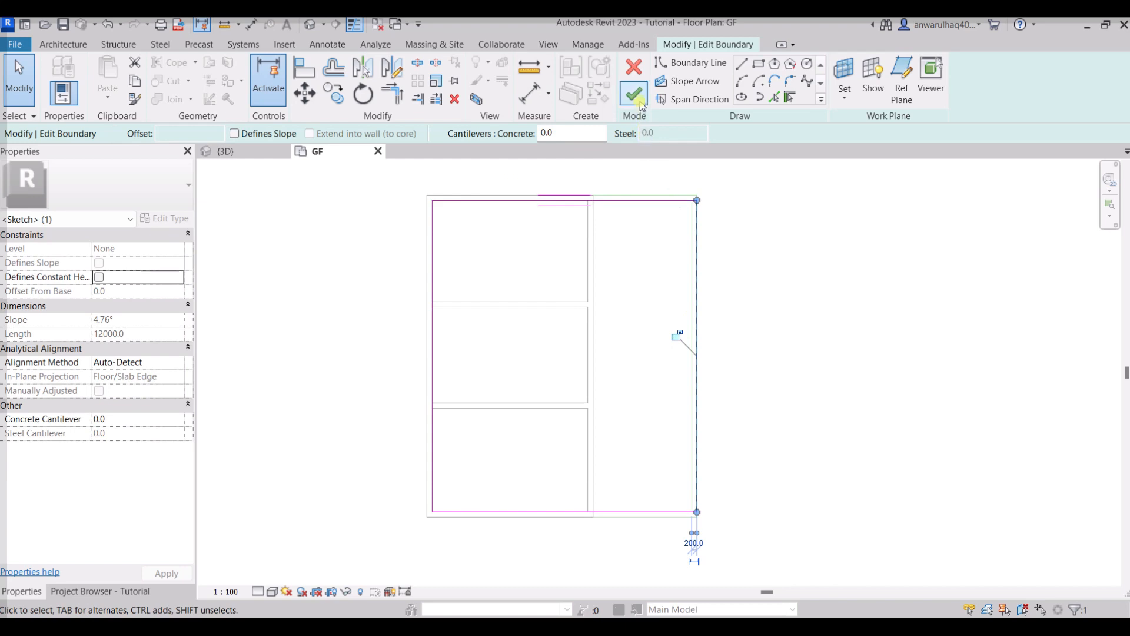
left_click(634, 94)
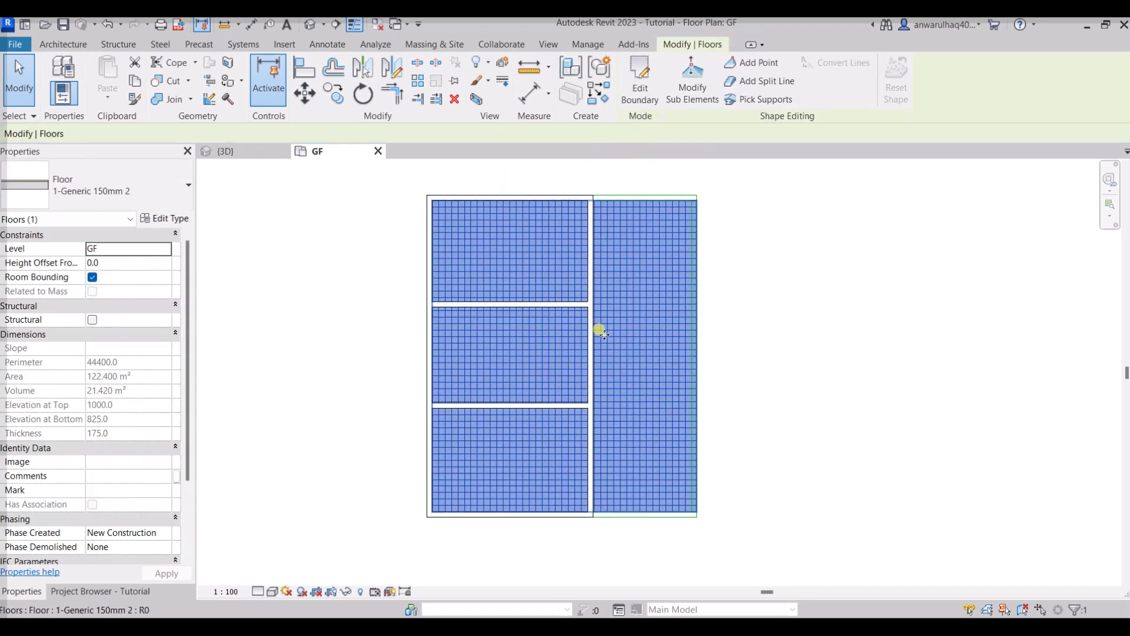
left_click(247, 154)
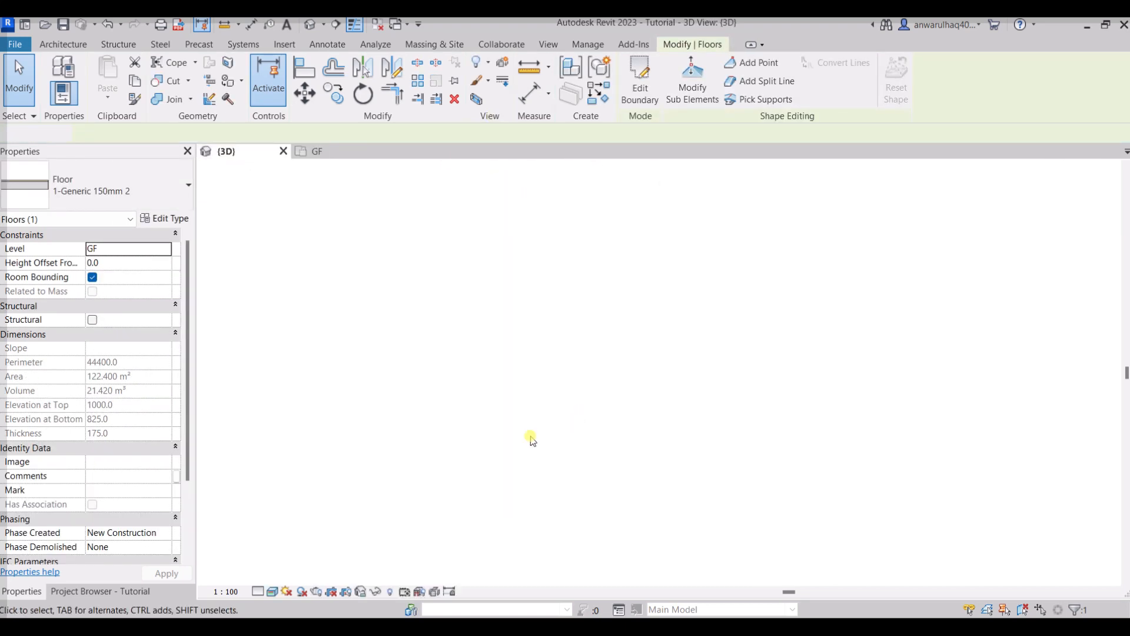
Step: Switch back and forth between the Properties palette and the Project Browser to compare their contents
left_click(74, 594)
left_click(42, 592)
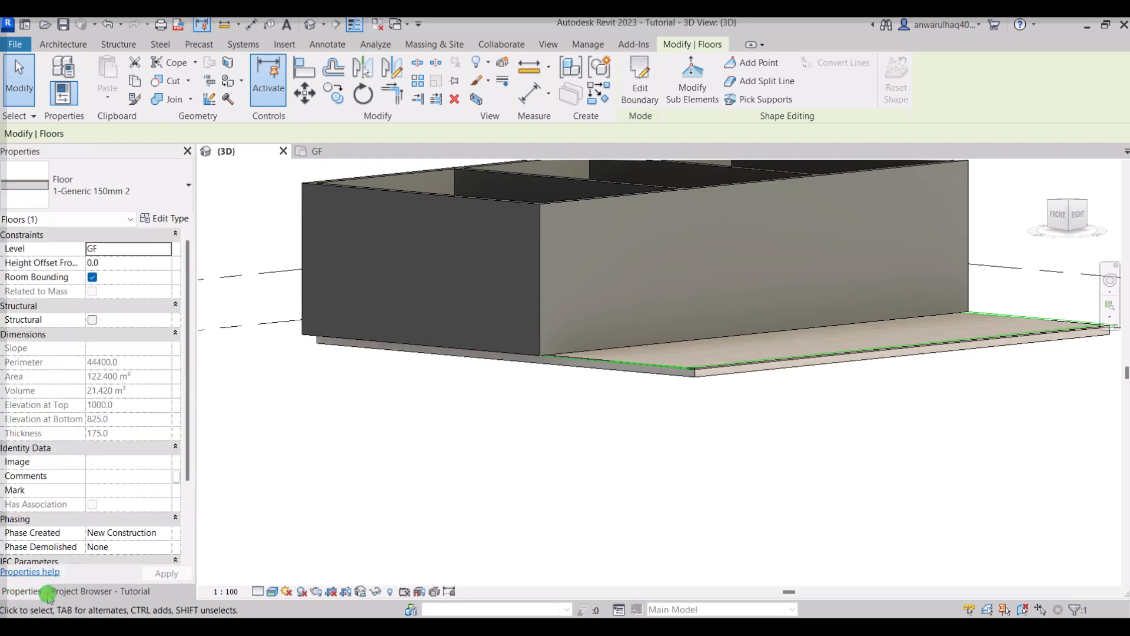
left_click(51, 592)
left_click(35, 592)
left_click(51, 592)
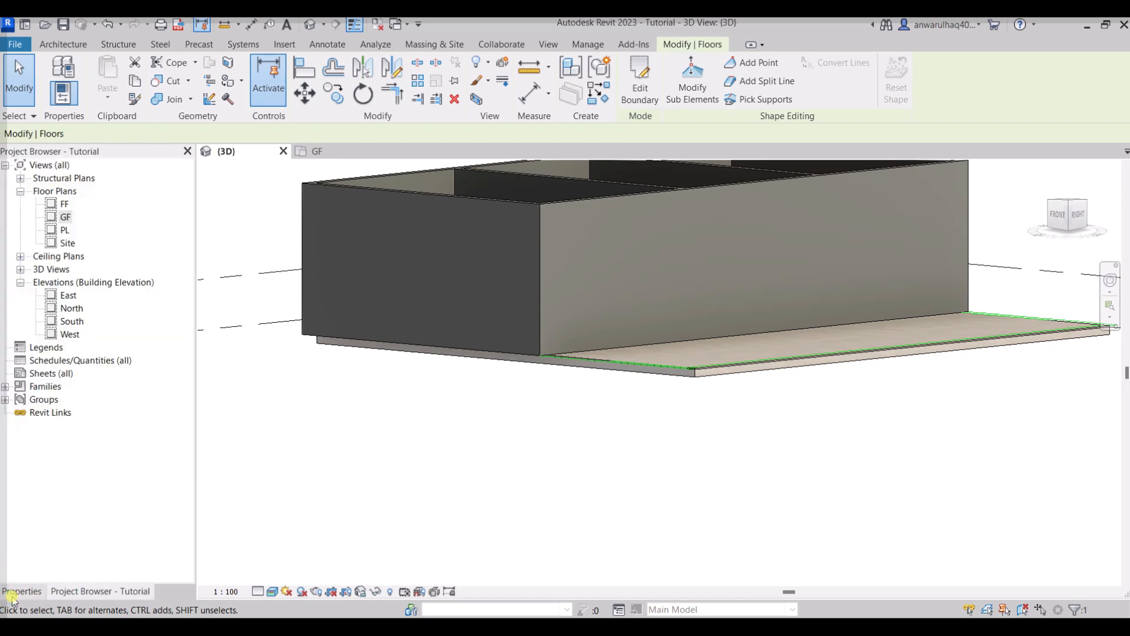
left_click(14, 595)
left_click(66, 595)
left_click(14, 594)
left_click(72, 593)
left_click(29, 593)
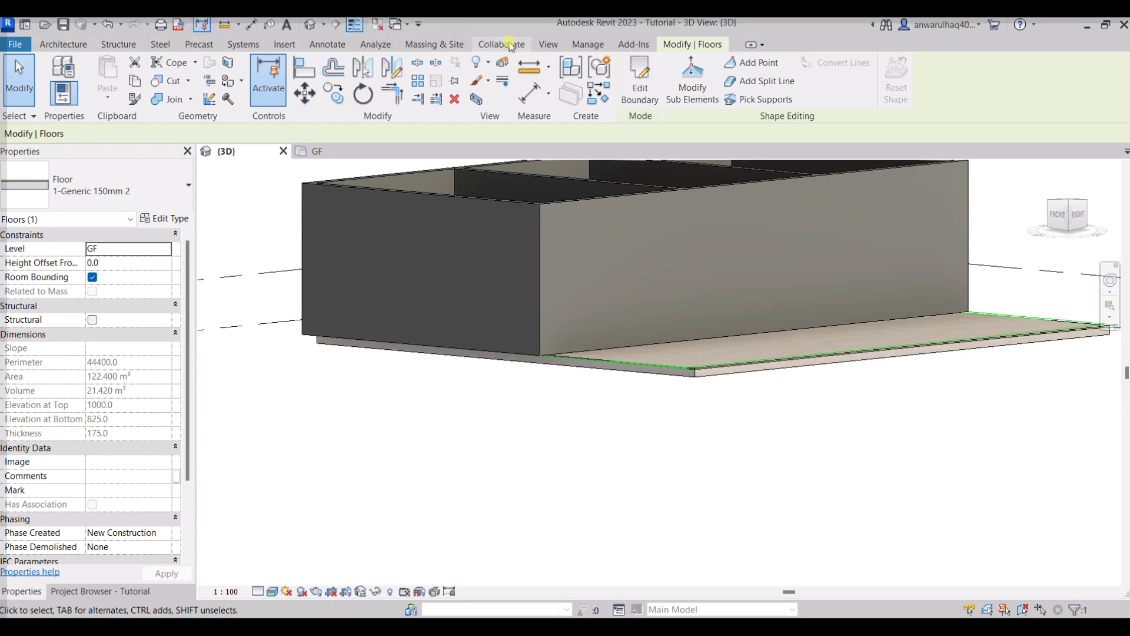
Step: Review which interface elements are enabled in the User Interface options, including Project Browser and Properties
left_click(562, 46)
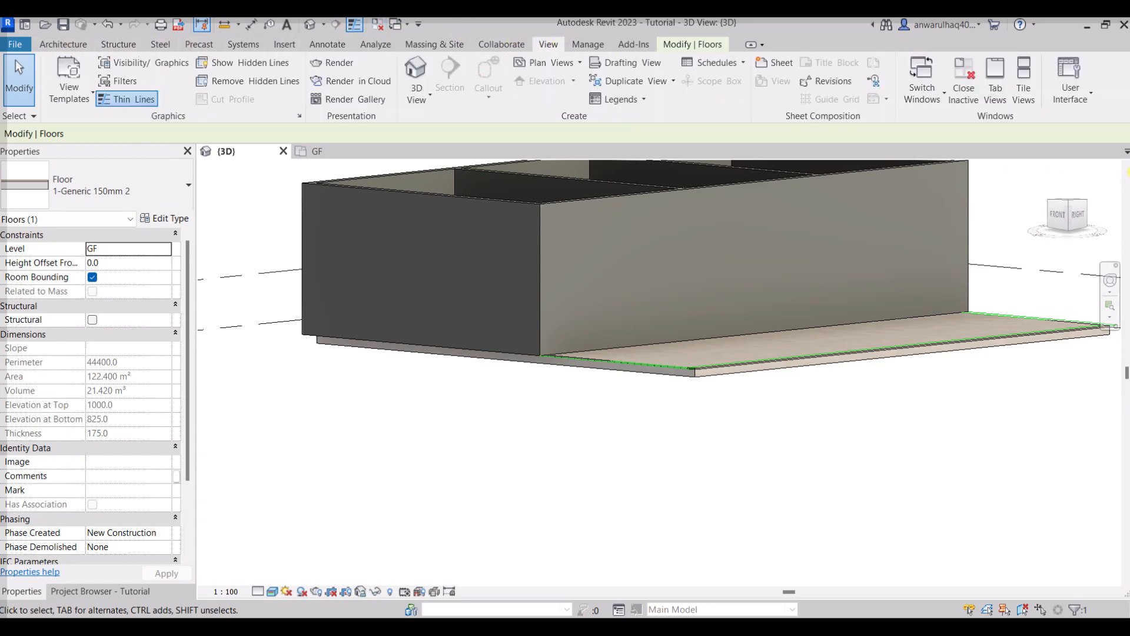
left_click(1097, 97)
left_click(1093, 99)
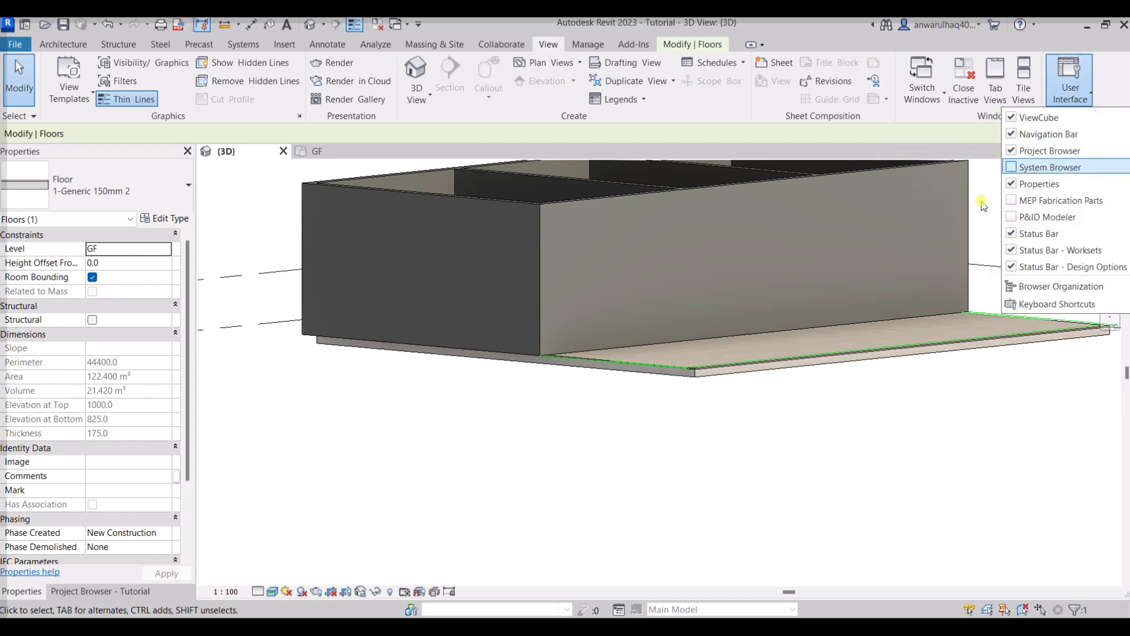
left_click(530, 504)
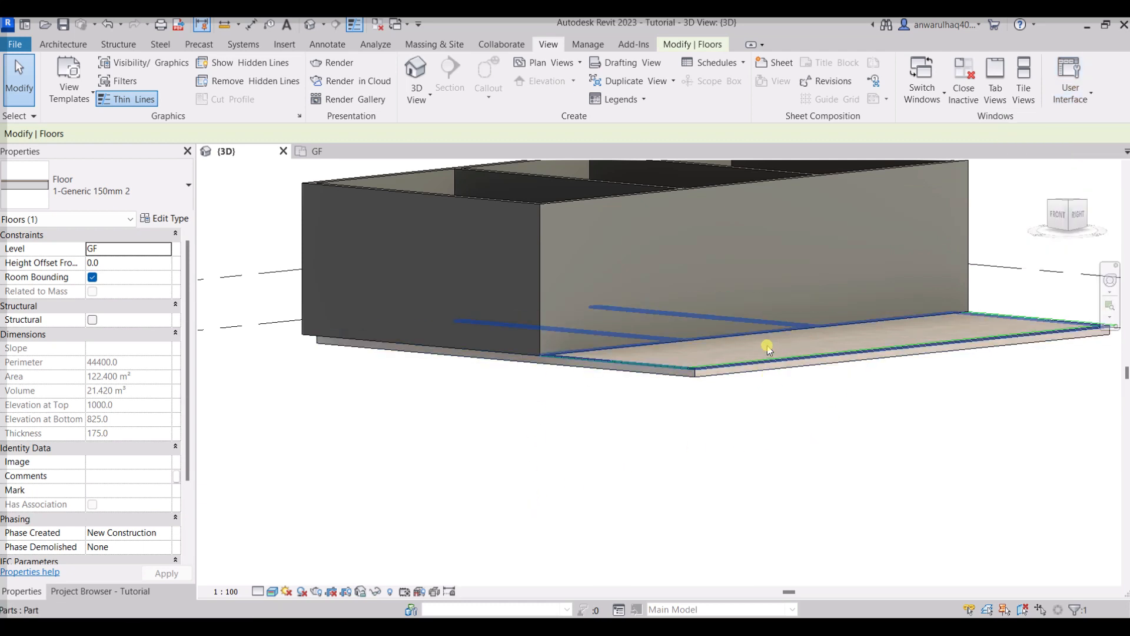
Step: Examine the extended floor slab beside the building from above in the 3D view
middle_click_drag(726, 412, 728, 571, "shift")
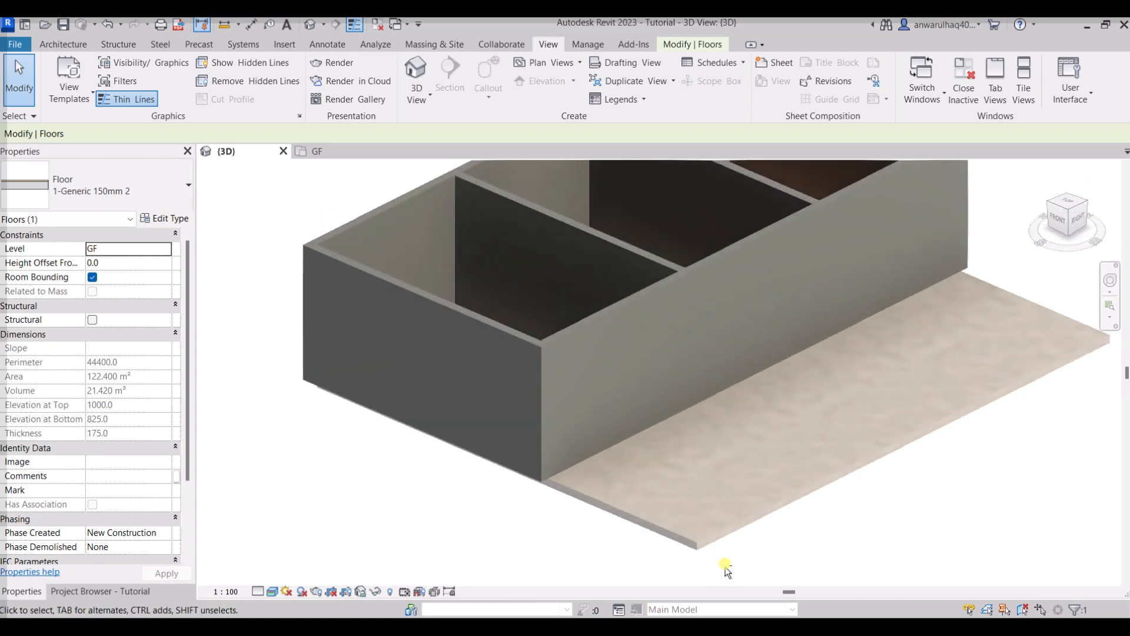
scroll(762, 441, "down", 2)
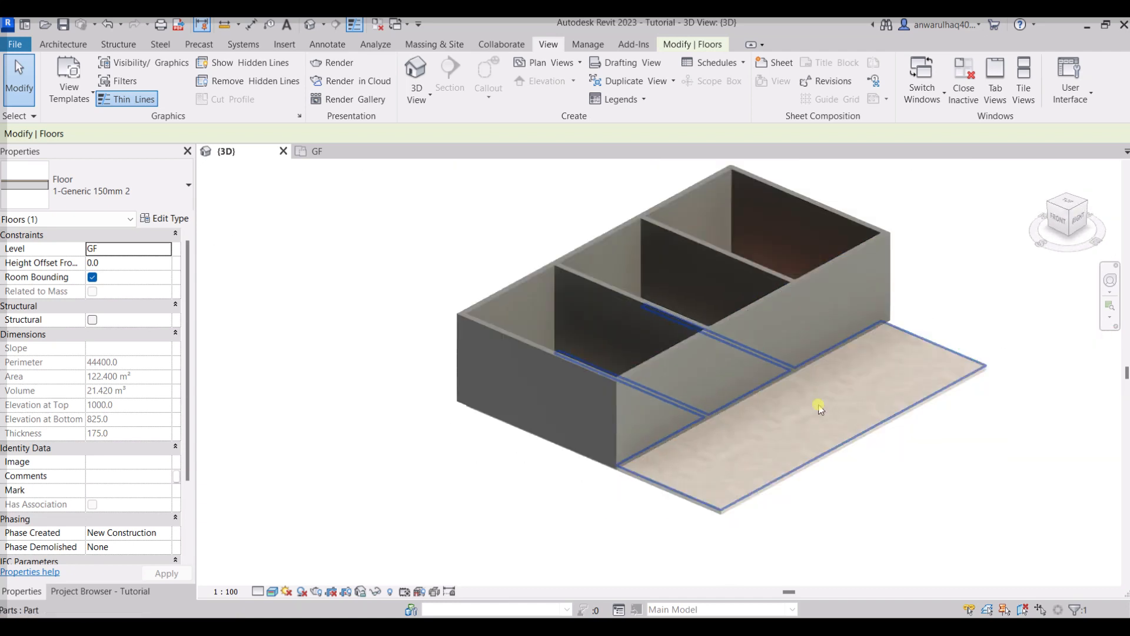
scroll(820, 409, "down", 1)
scroll(262, 372, "up", 1)
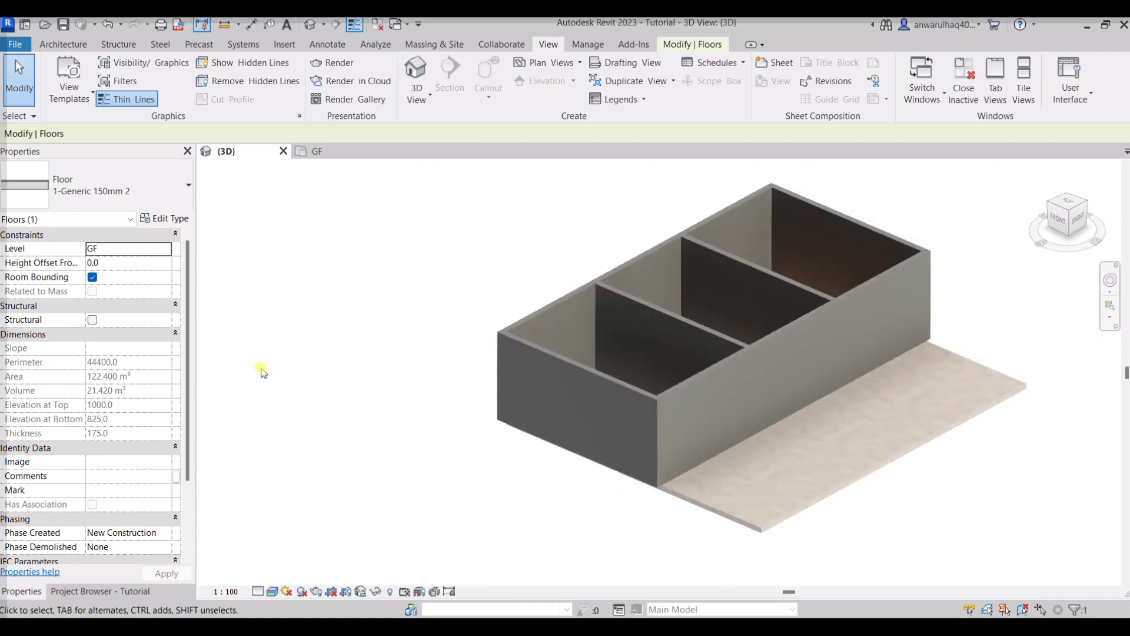
scroll(387, 390, "down", 1)
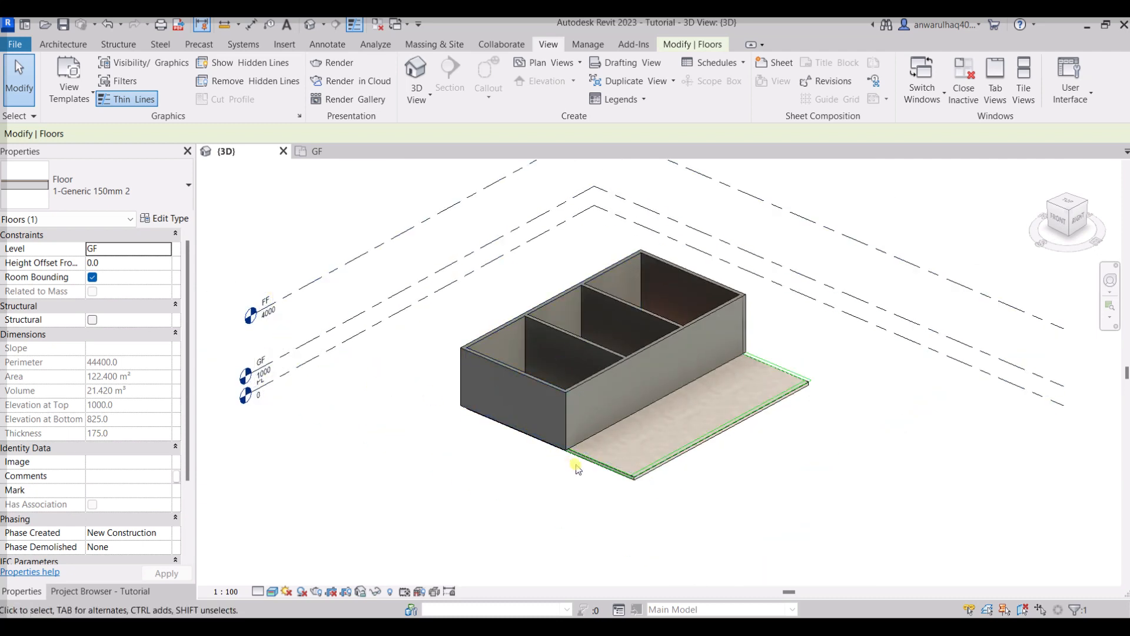
scroll(775, 447, "up", 1)
middle_click_drag(714, 398, 644, 329)
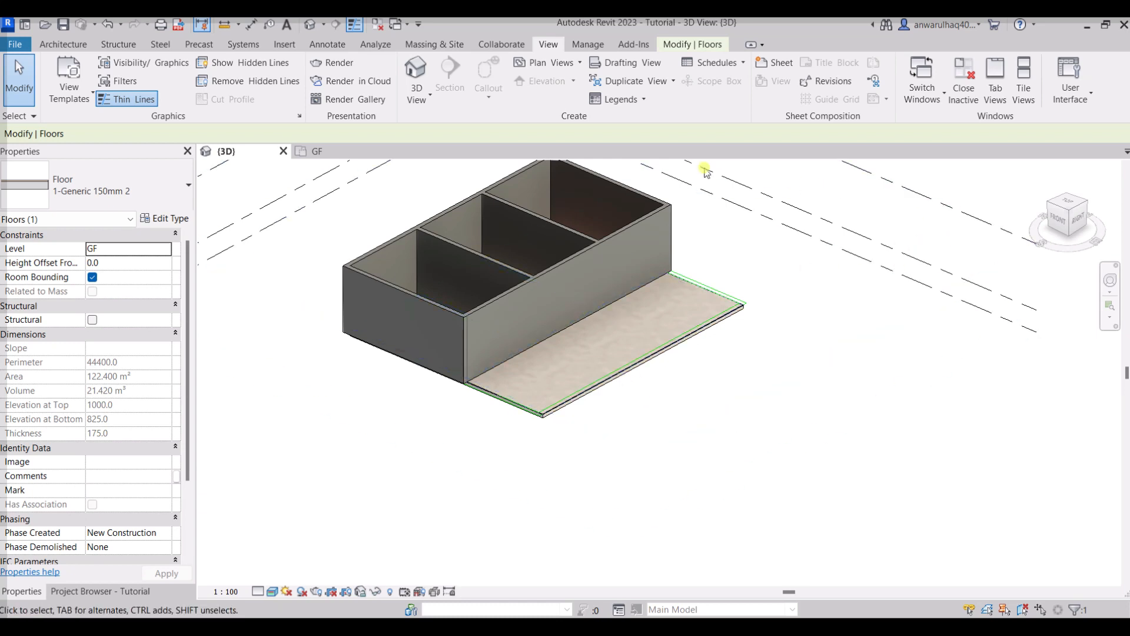
Step: Open the East elevation and examine the floor slab against the PL, GF and FF levels
left_click(110, 592)
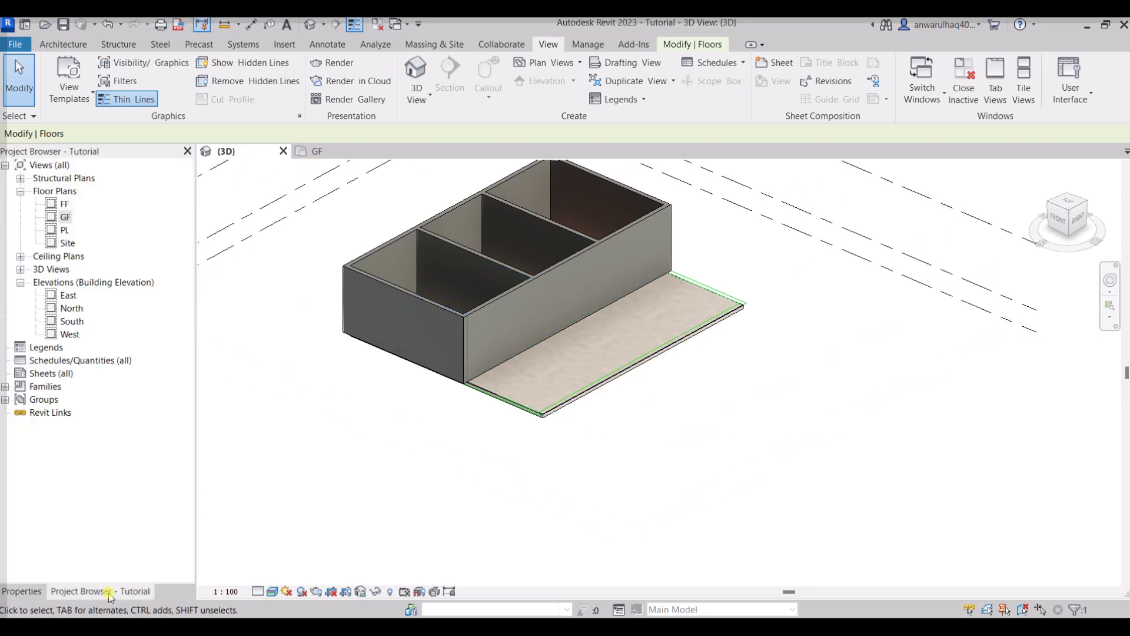
double_click(67, 296)
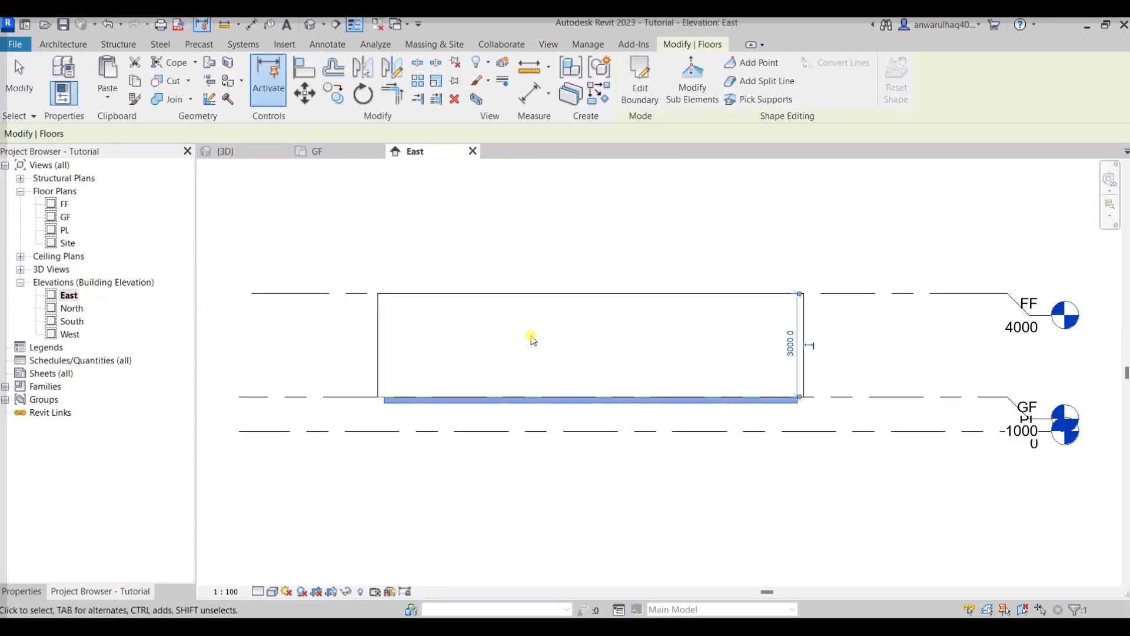
middle_click_drag(719, 409, 865, 412)
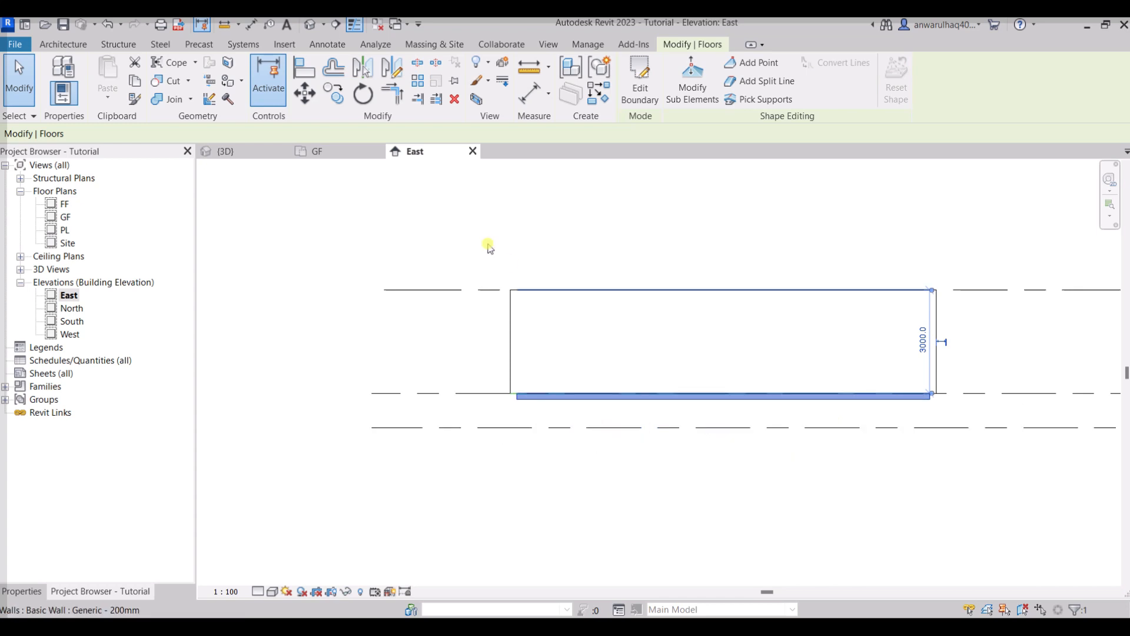
Step: Open the PL floor plan, passing through the GF plan
left_click(327, 153)
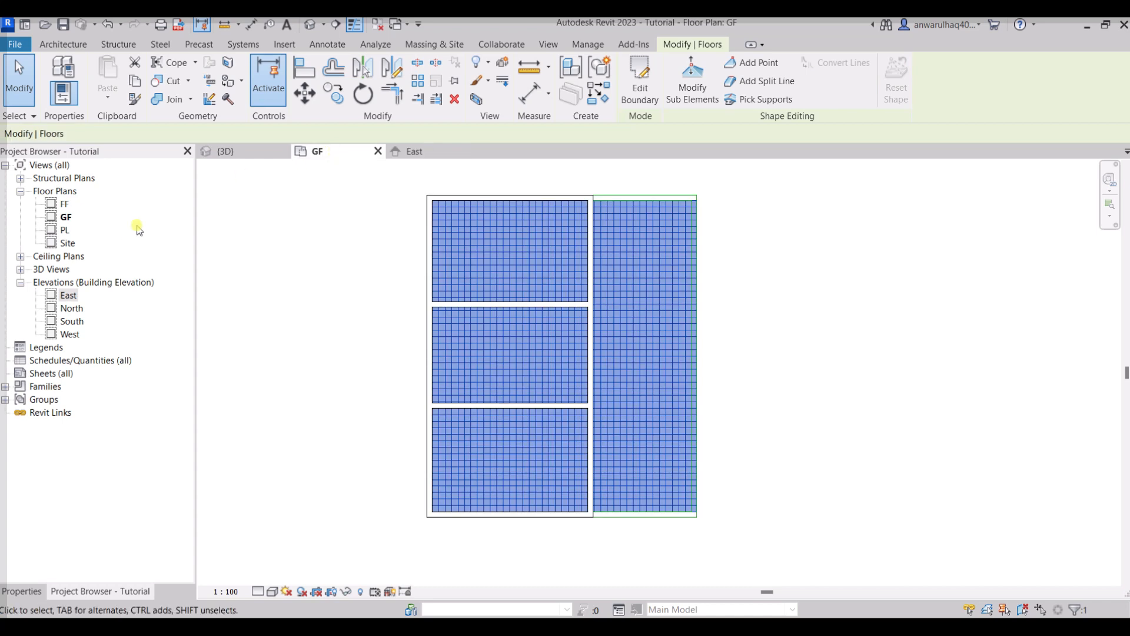
double_click(64, 230)
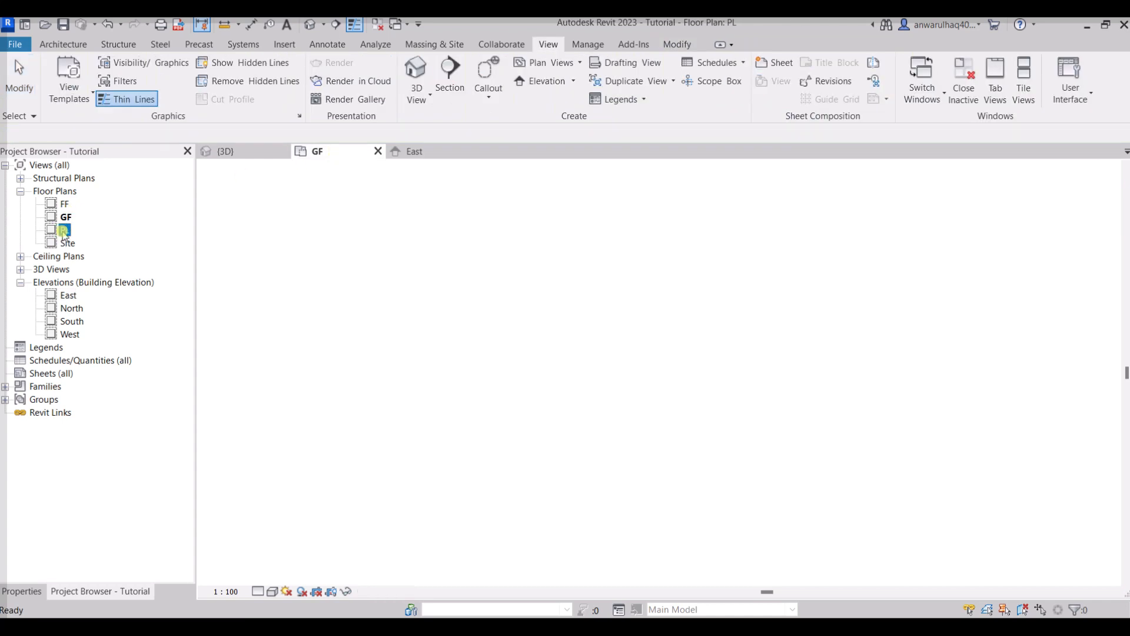
left_click(618, 294)
scroll(616, 293, "down", 2)
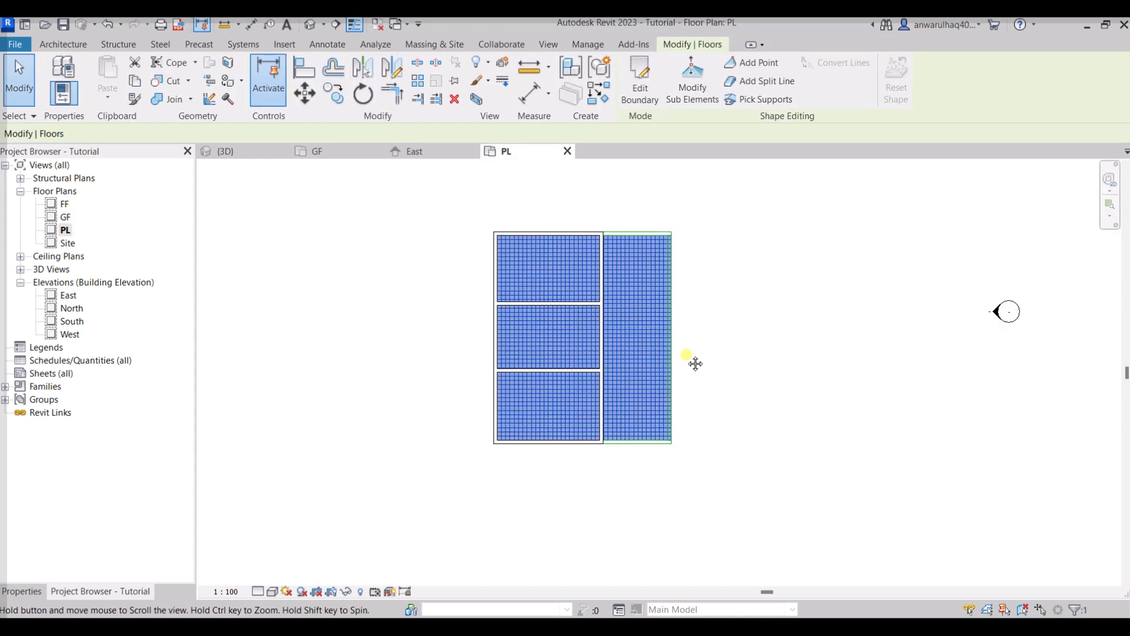
middle_click_drag(688, 356, 605, 386)
Step: Create an architectural floor on the PL plan with a rectangular boundary about 8221 by 12400 mm, adjoining the existing slab's outer edge
left_click(49, 46)
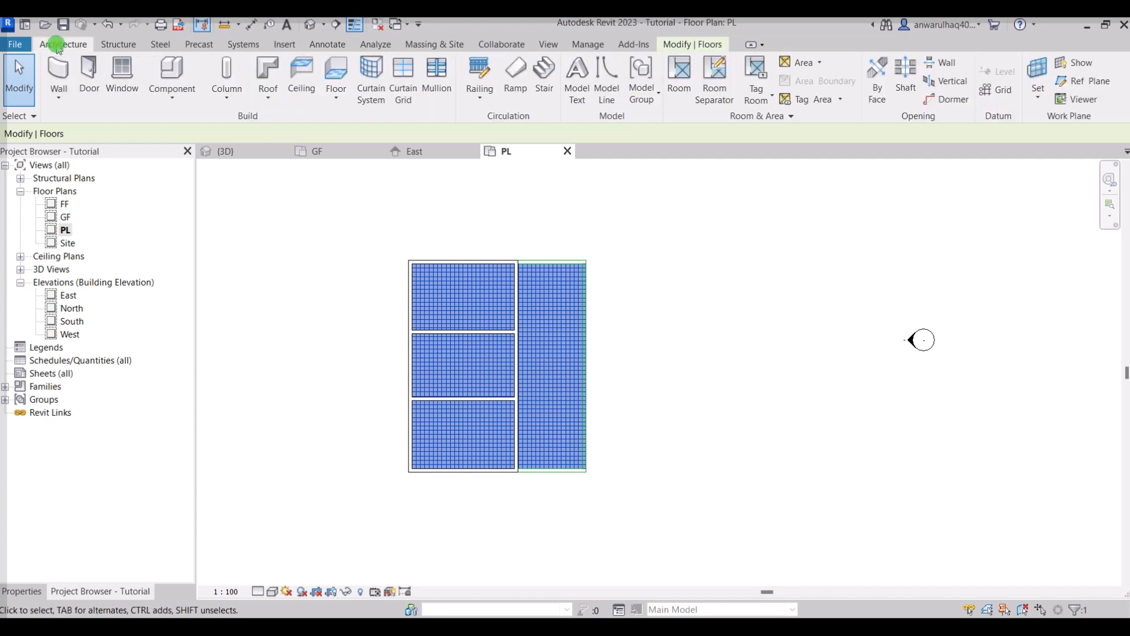
left_click(333, 98)
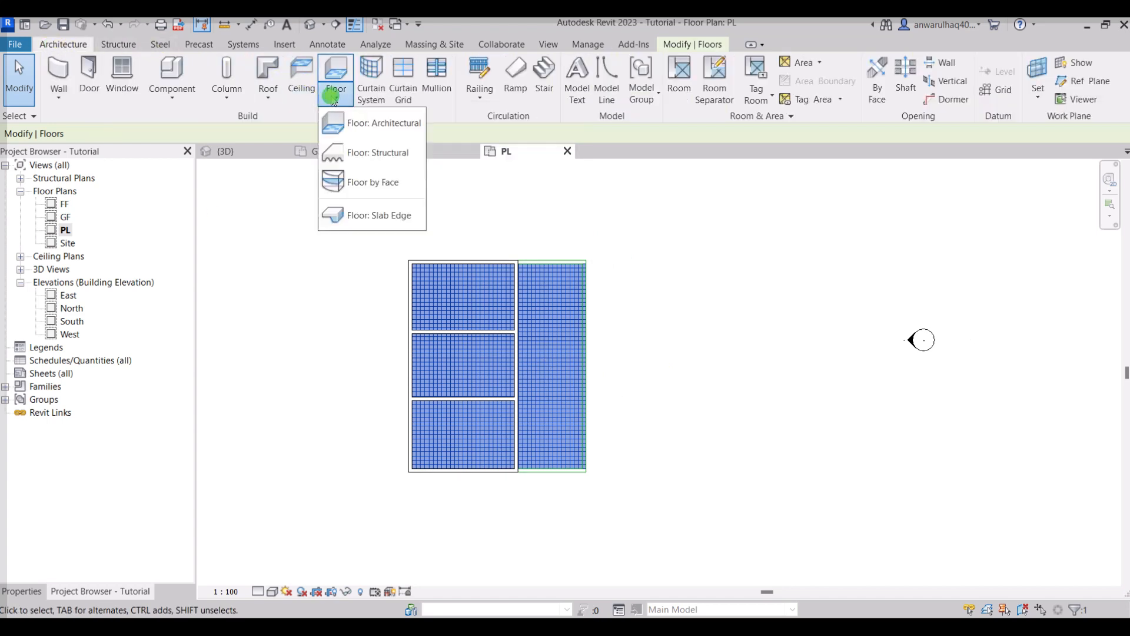
left_click(355, 125)
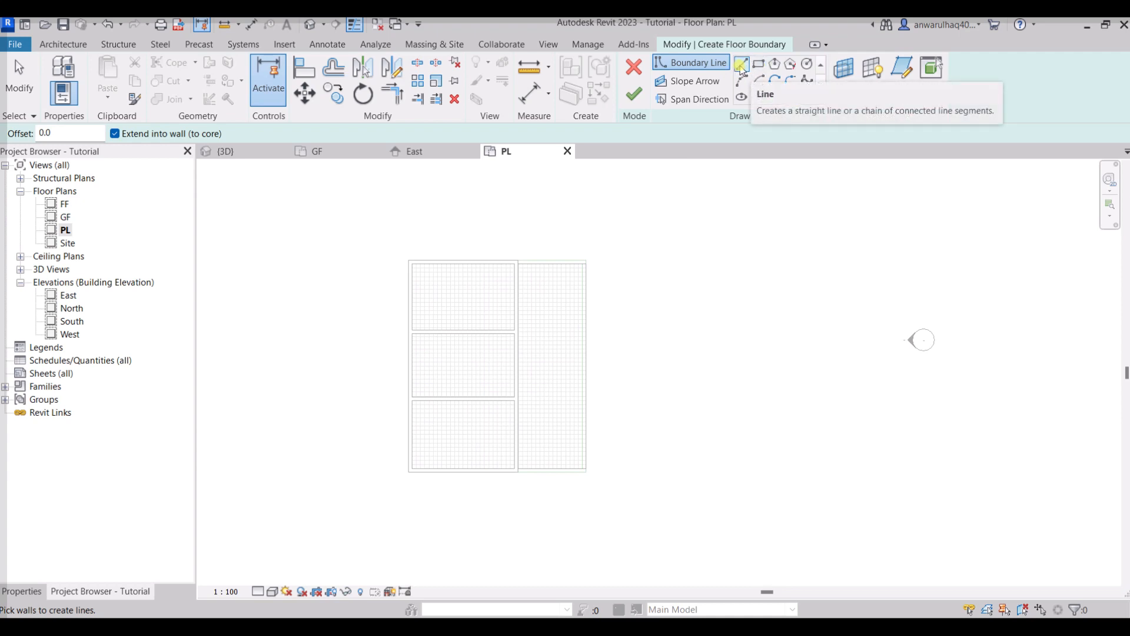
left_click(760, 65)
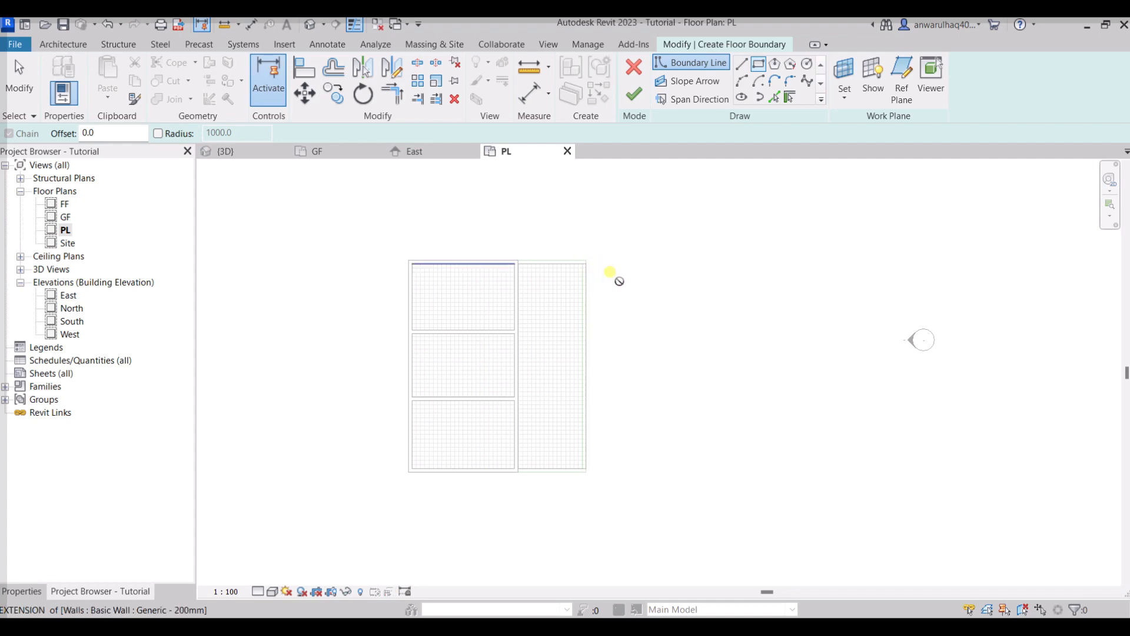
left_click(586, 260)
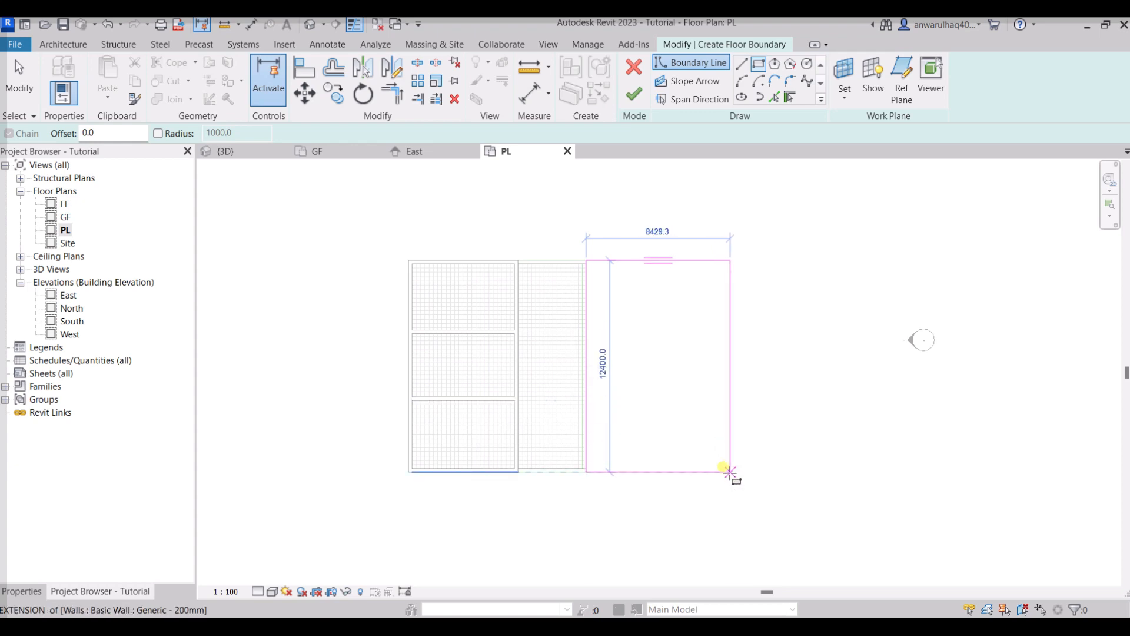
left_click(727, 472)
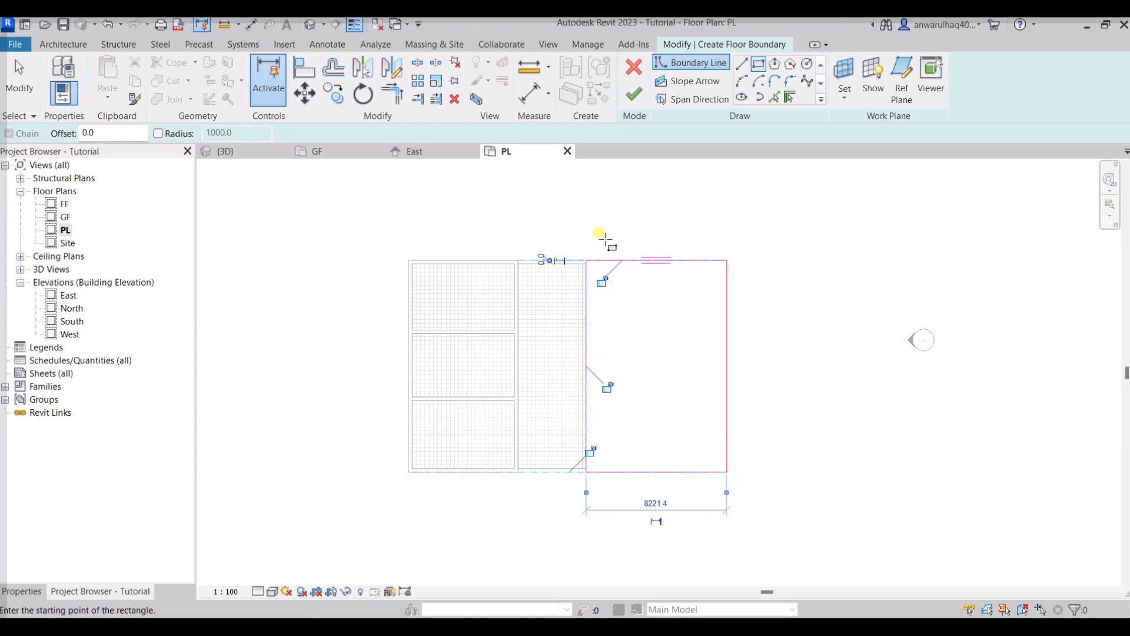
left_click(757, 65)
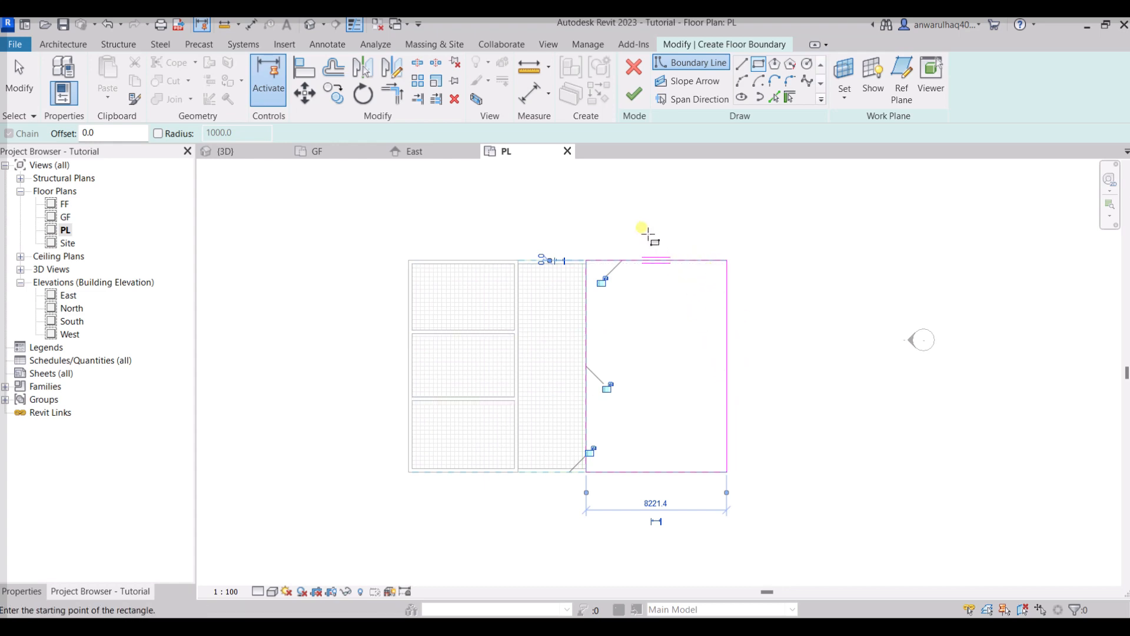
left_click(634, 96)
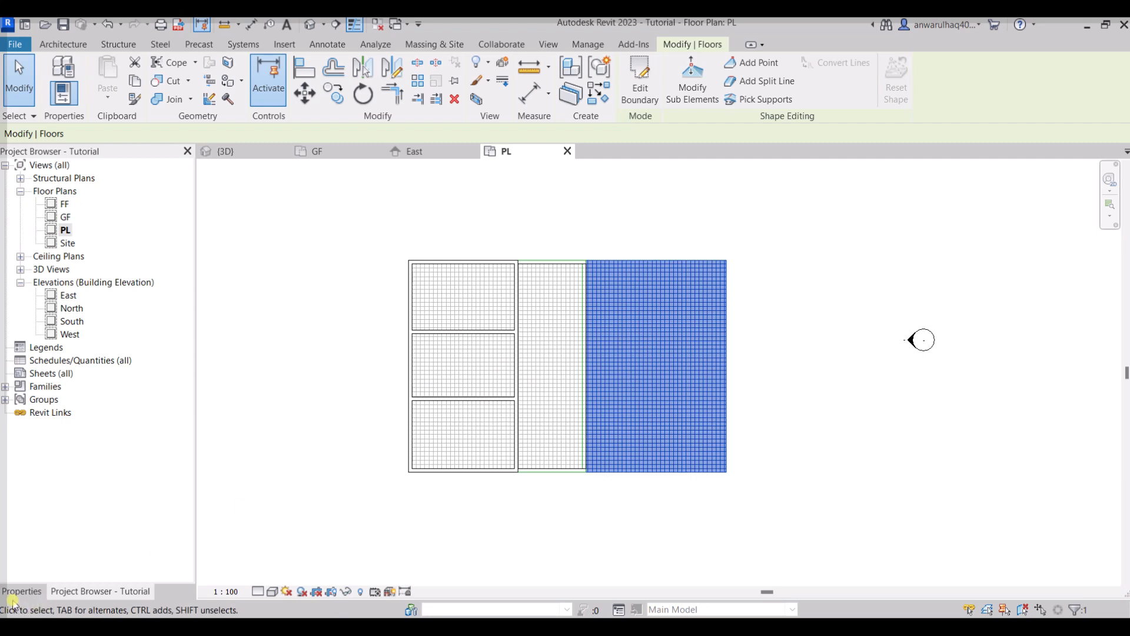
Step: Duplicate the new floor's type, 1-Generic 150mm 2, under the name Lawn
left_click(15, 592)
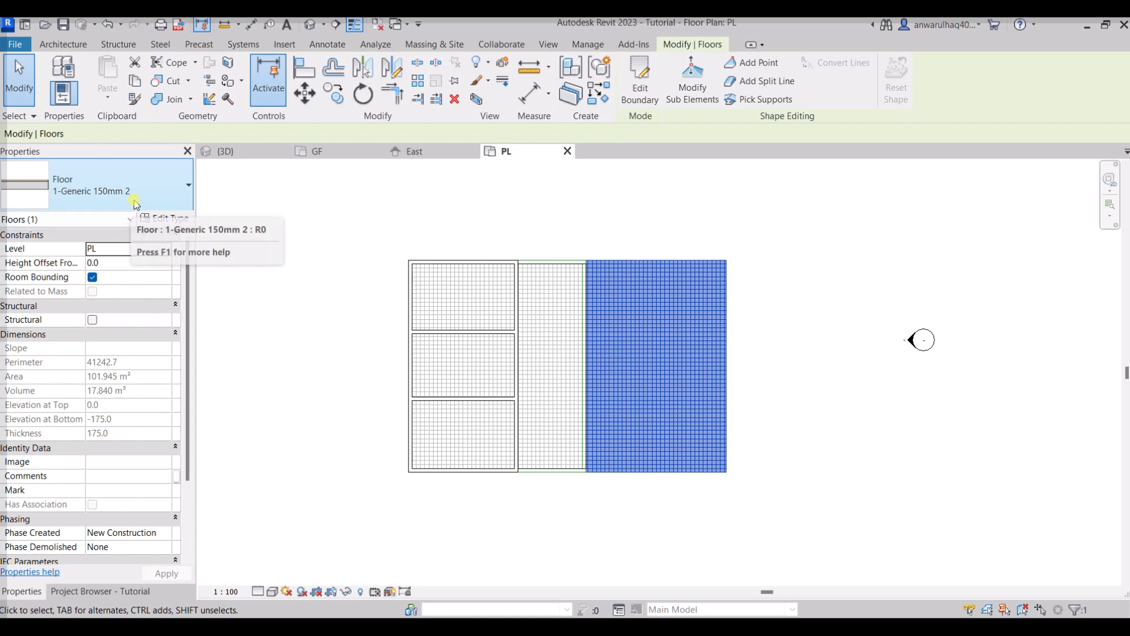
left_click(136, 205)
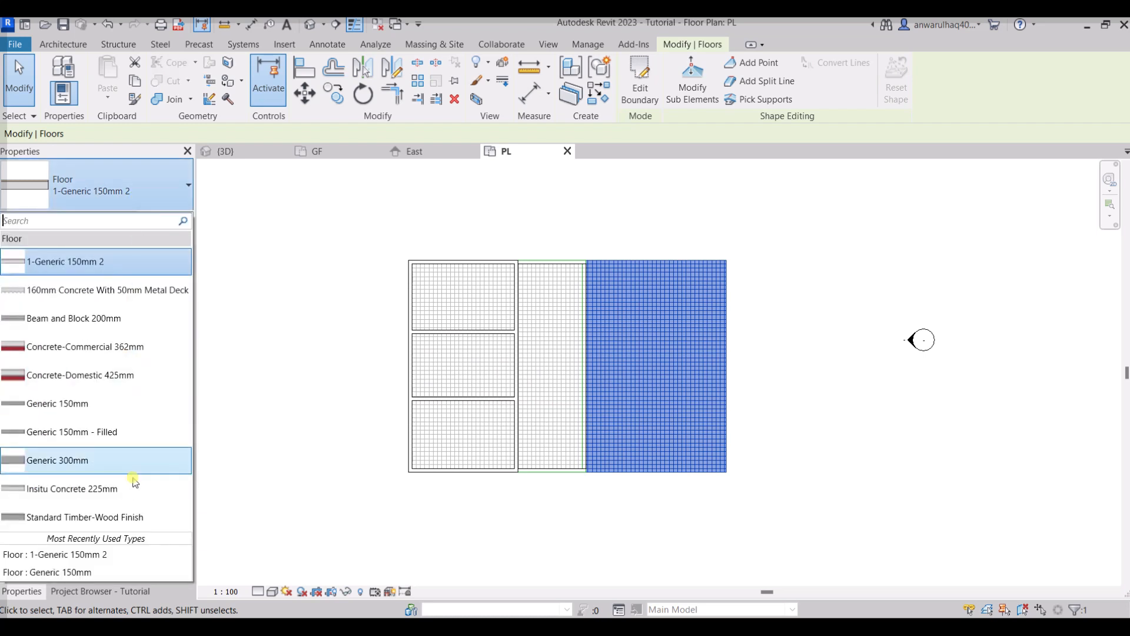
left_click(125, 204)
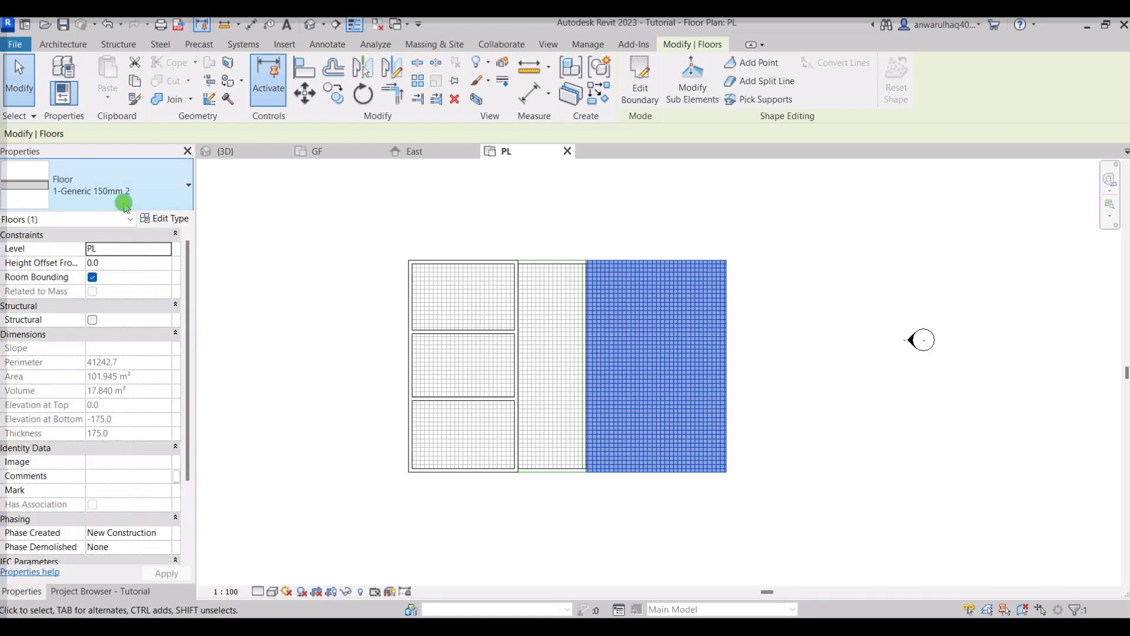
left_click(160, 219)
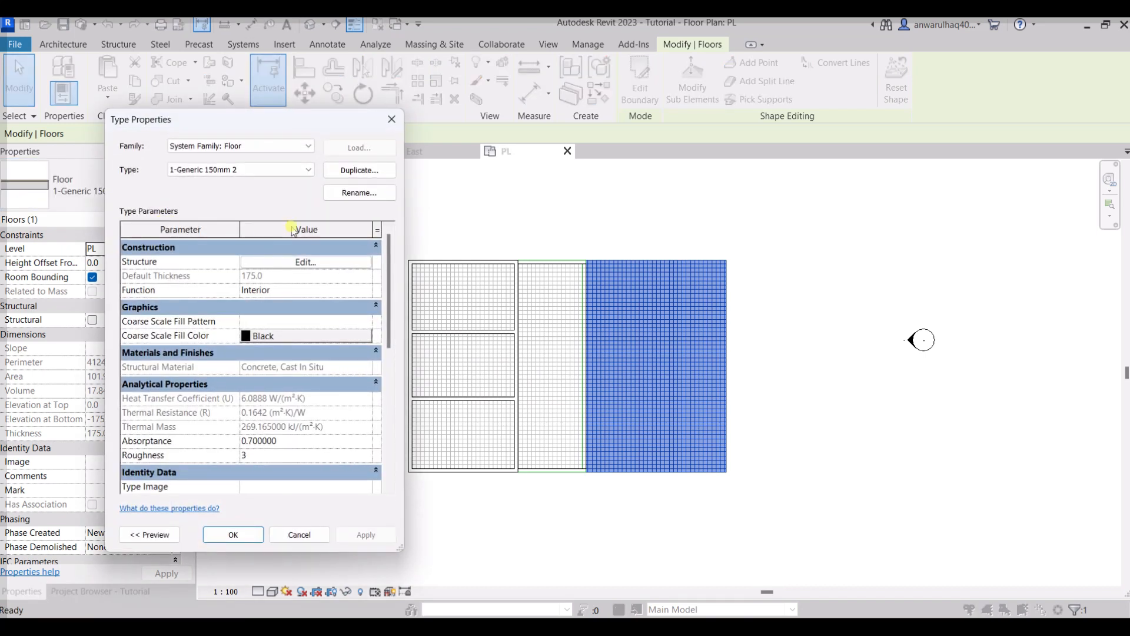
left_click(352, 170)
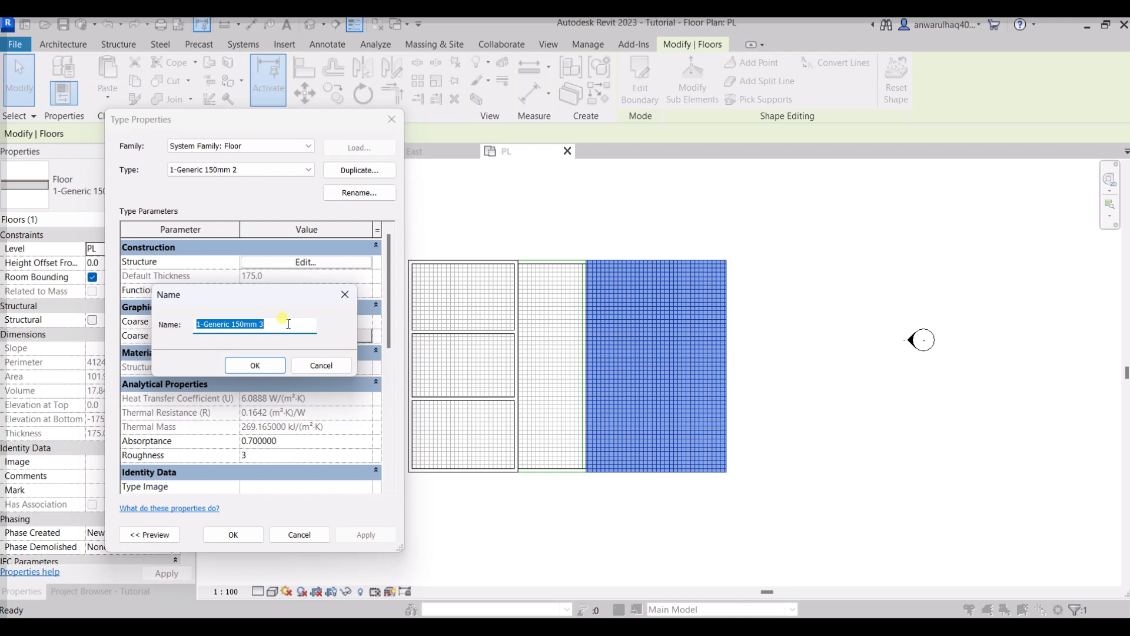
type("Lawn")
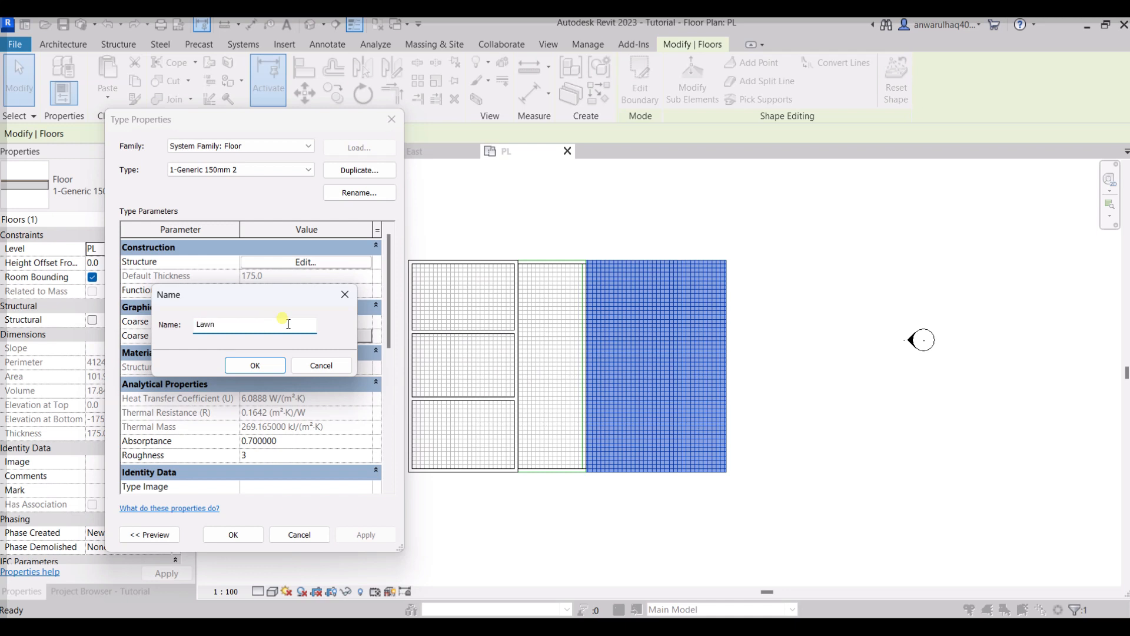
left_click(255, 366)
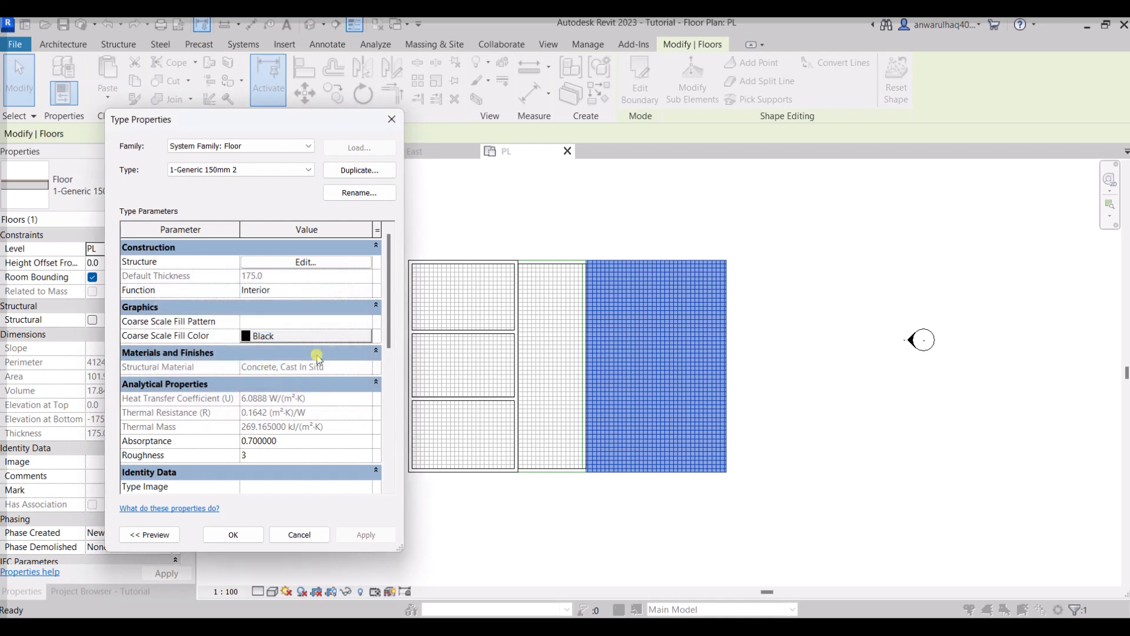
Step: Open the Lawn type's layer structure, search the project materials for "grass" for the Finish 1 layer, and clear the search
left_click(333, 262)
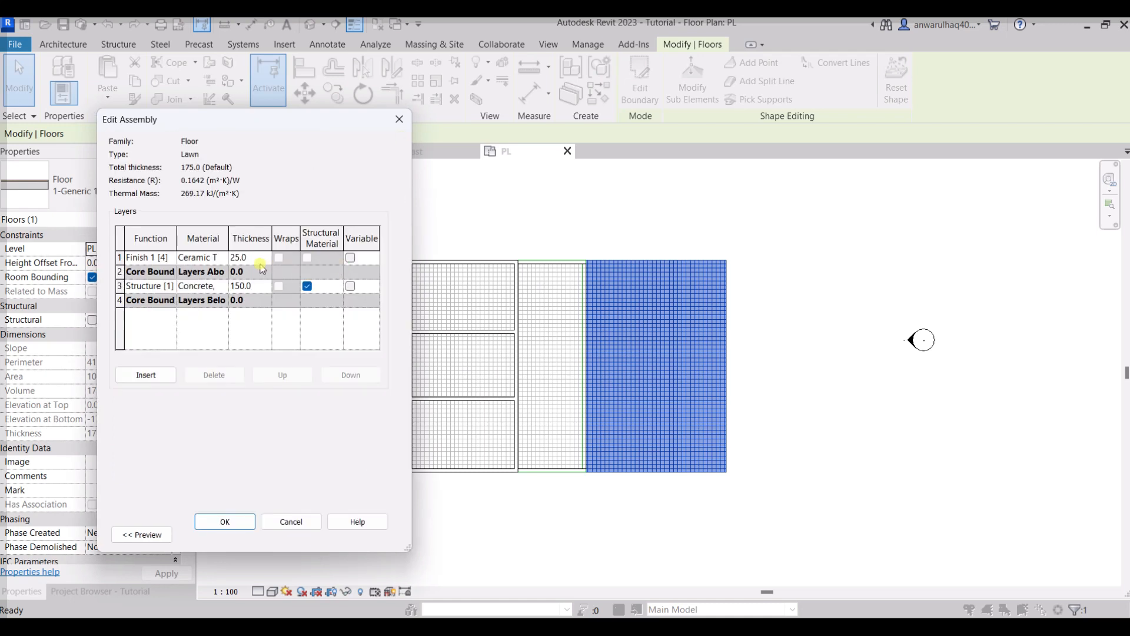
left_click(212, 260)
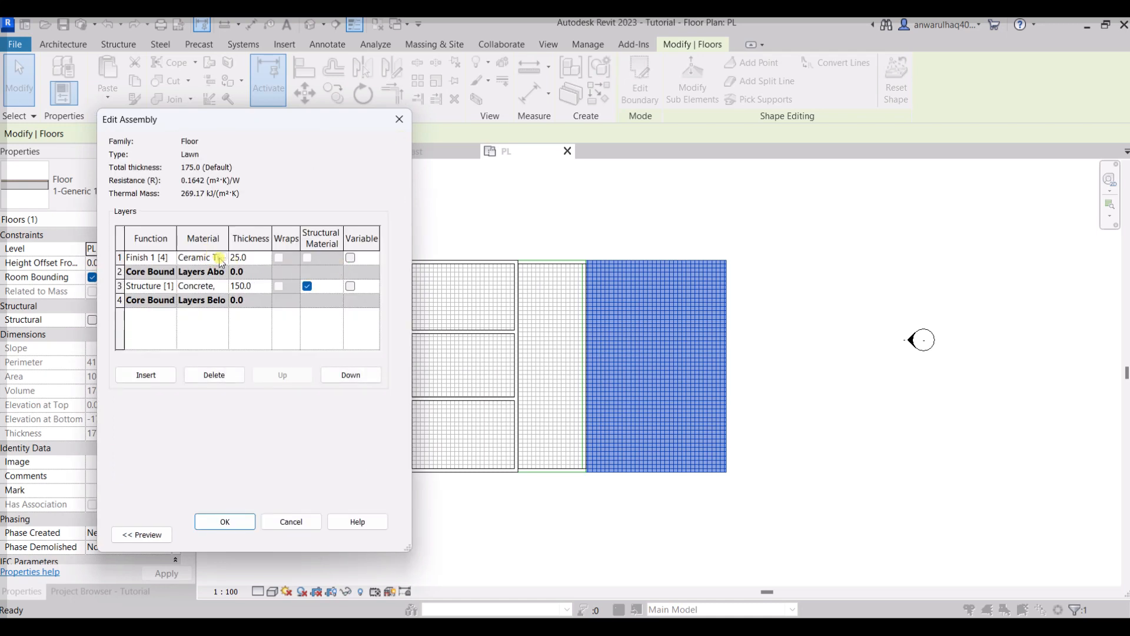
left_click(222, 260)
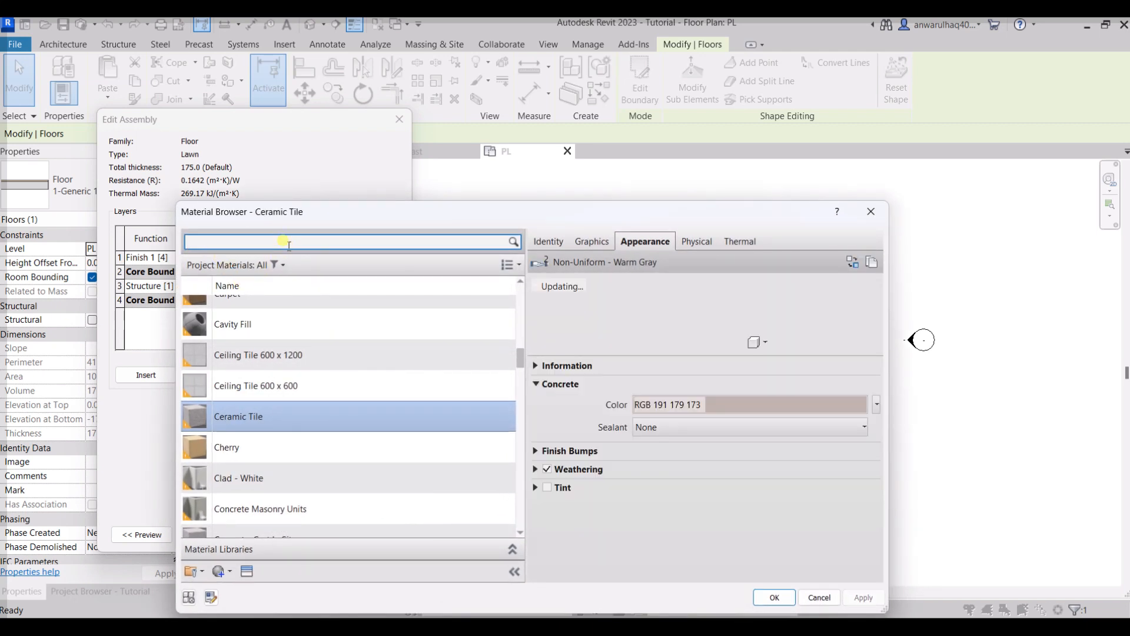
type("gr")
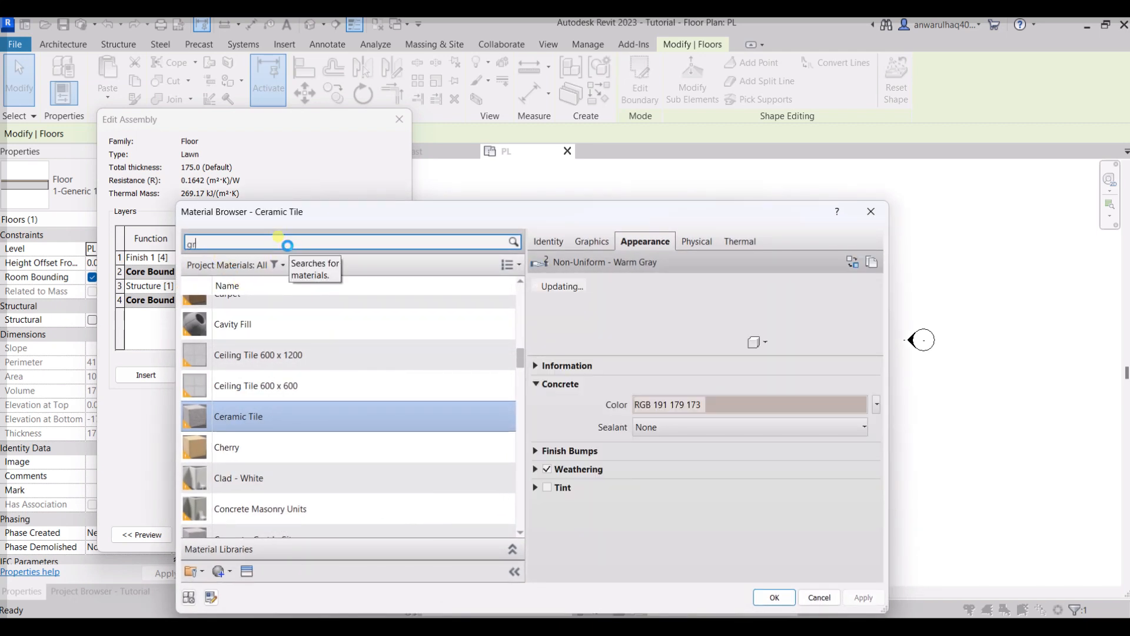
type("ass")
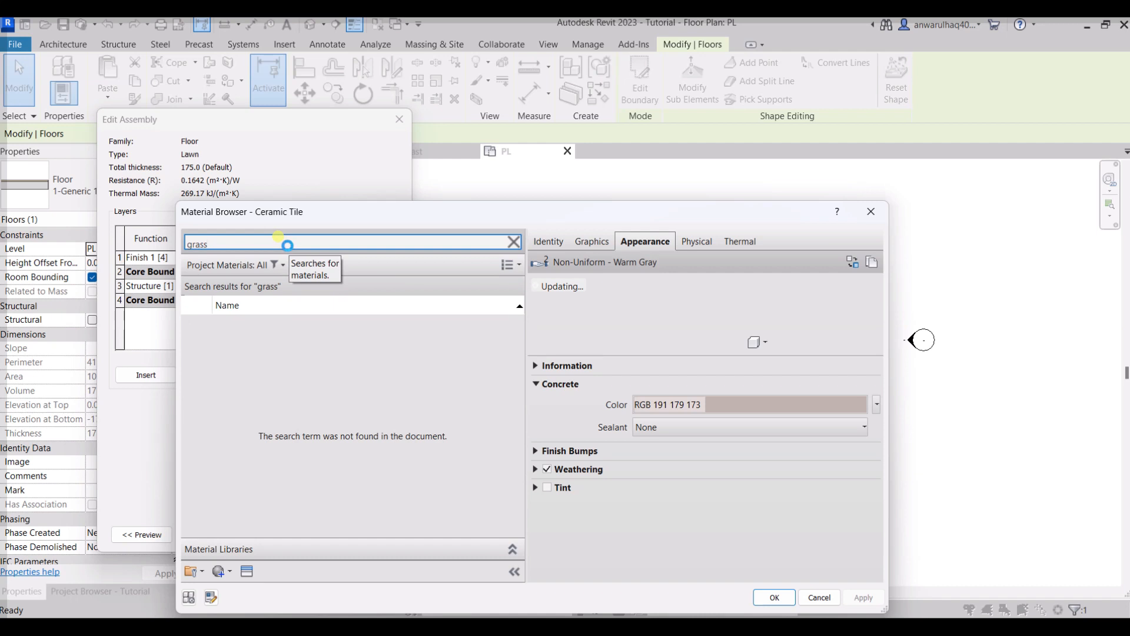
key("BackSpace")
key("BackSpace")
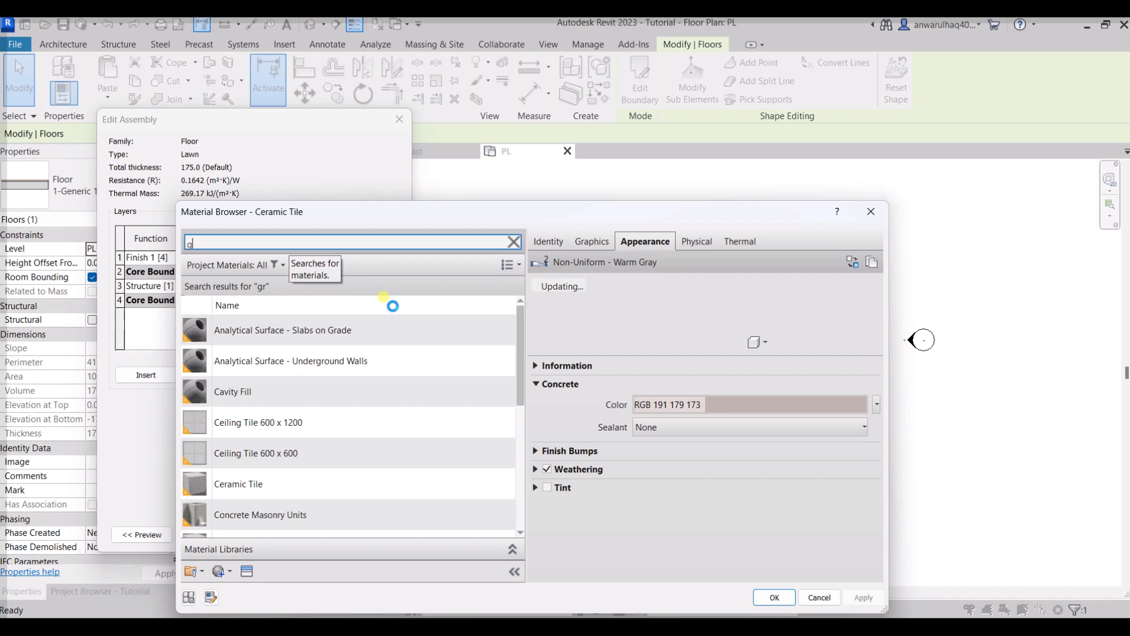
key("BackSpace")
Step: Assign the Parking Stripe material to the Lawn type's Finish 1 layer
scroll(394, 376, "down", 5)
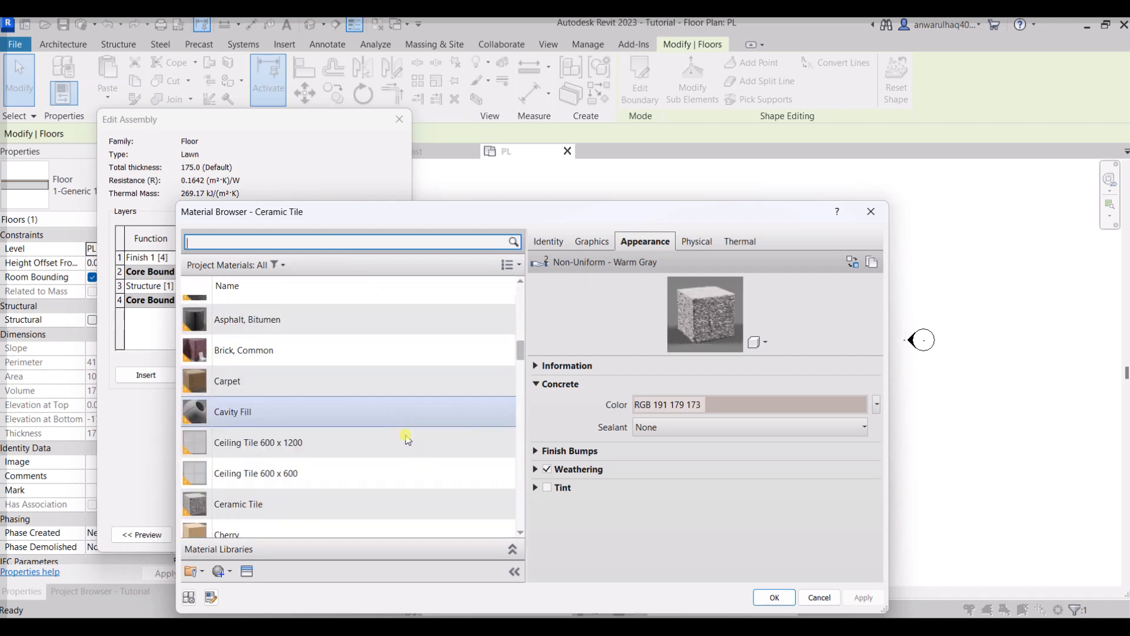
scroll(408, 439, "down", 5)
scroll(298, 333, "down", 12)
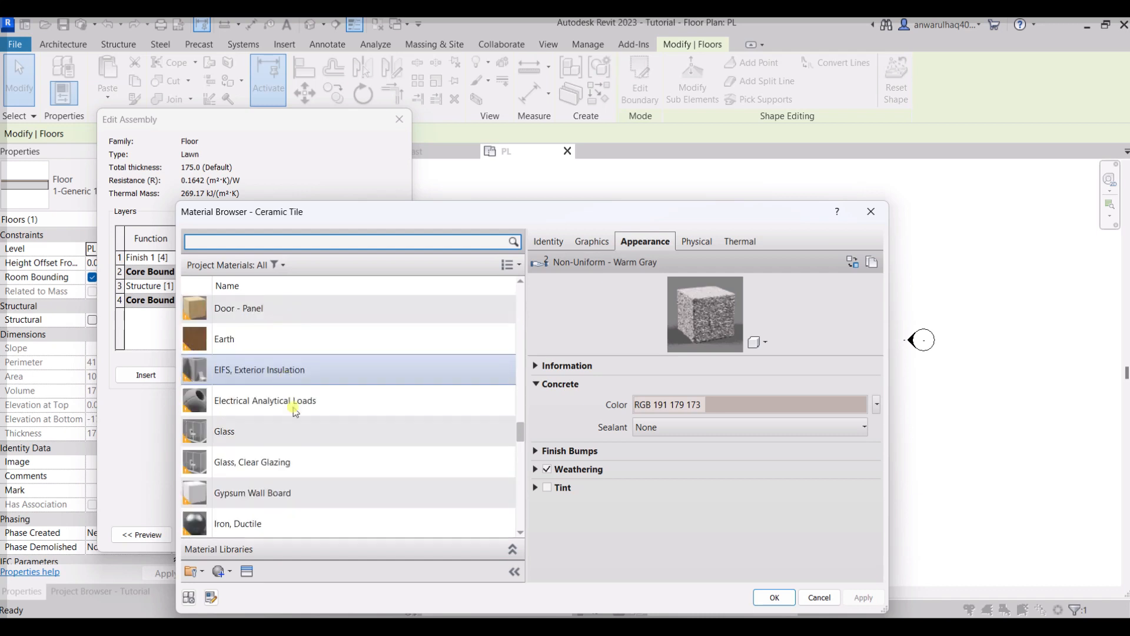
scroll(290, 380, "down", 5)
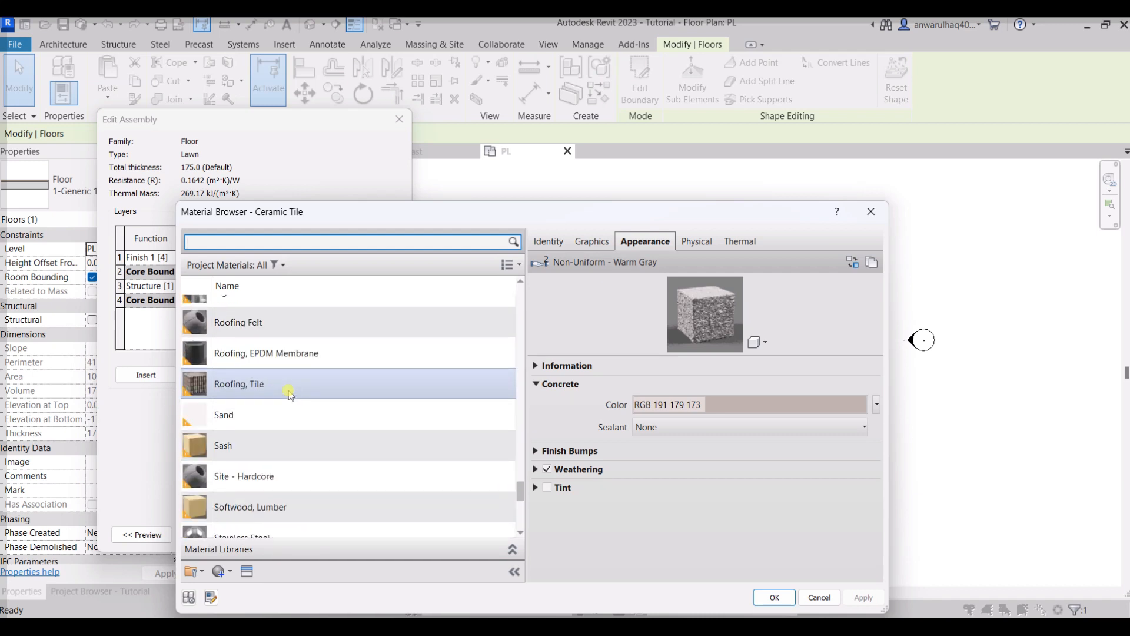
scroll(293, 471, "down", 1)
scroll(292, 466, "down", 3)
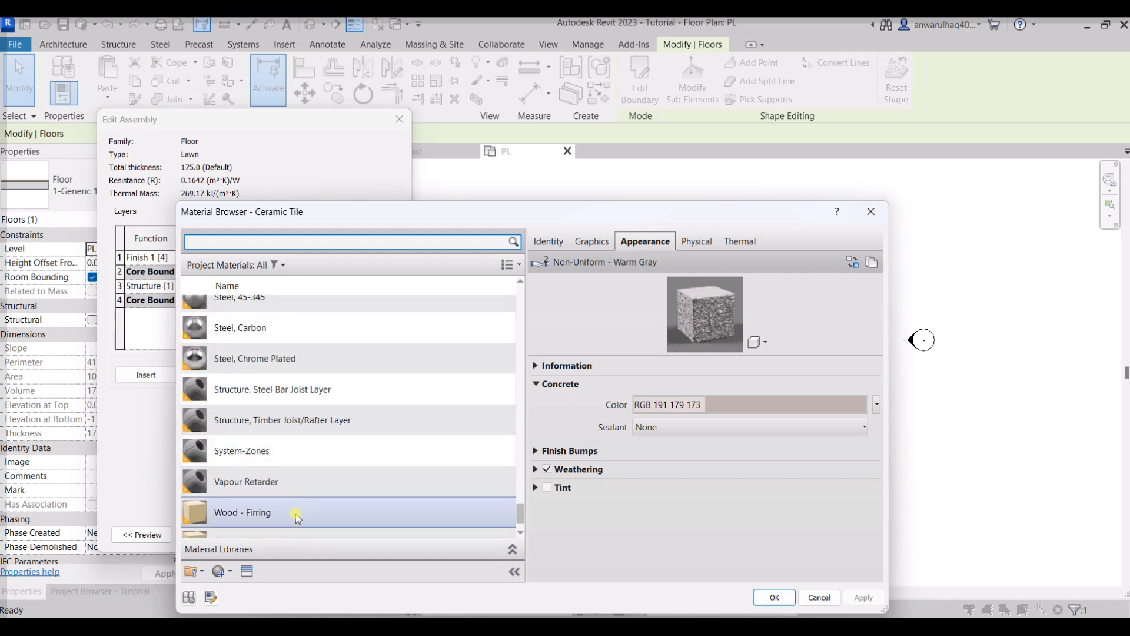
scroll(295, 515, "down", 1)
scroll(296, 397, "up", 10)
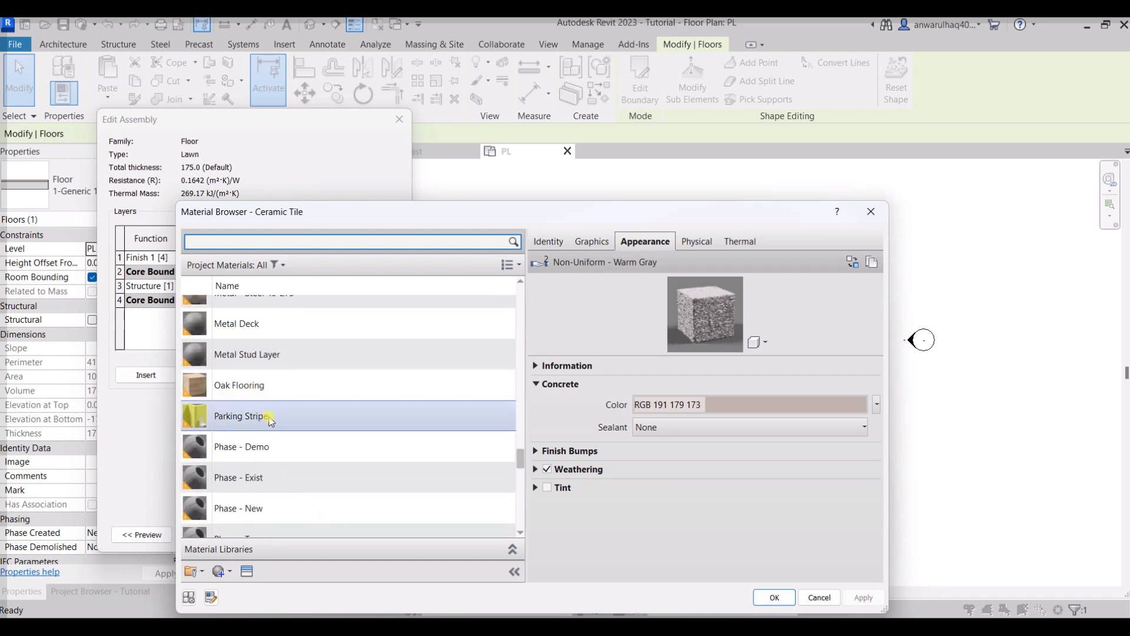
scroll(271, 421, "up", 1)
scroll(271, 424, "down", 1)
left_click(294, 418)
left_click(773, 599)
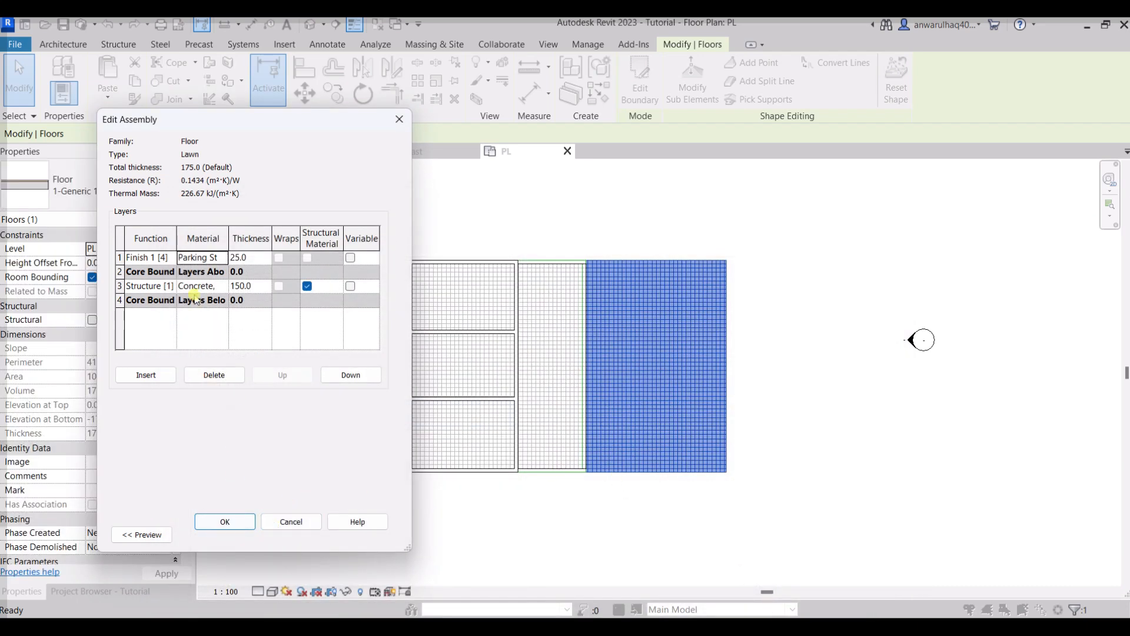
Step: Confirm the edited layer structure and apply the Lawn type to the selected floor
left_click(211, 289)
left_click(219, 288)
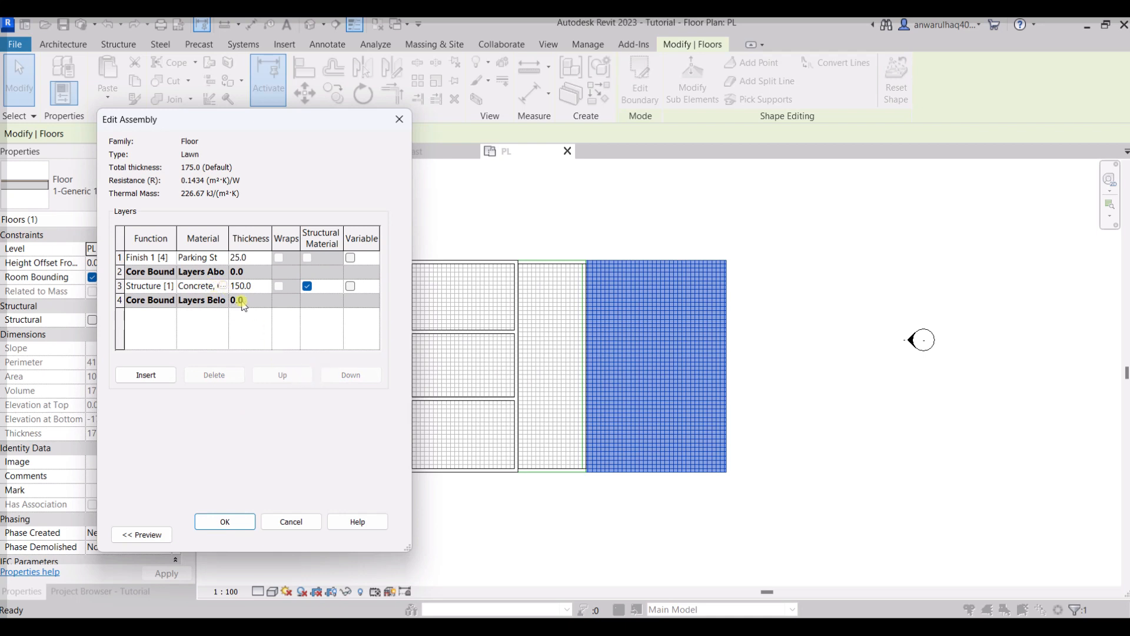
left_click(239, 522)
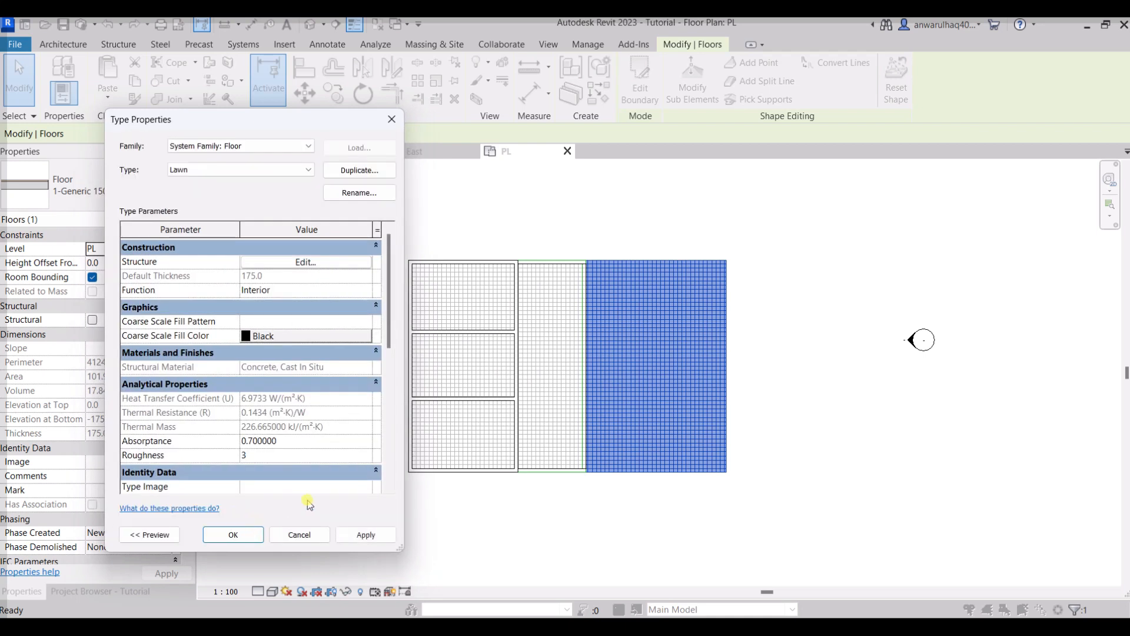
left_click(245, 533)
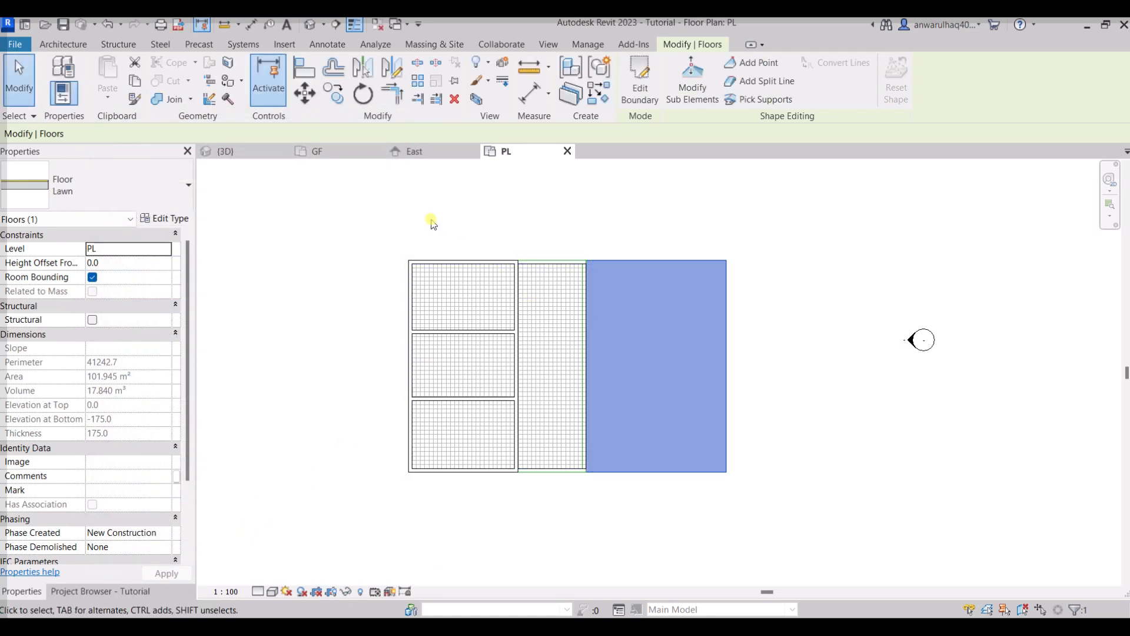
Step: Open the 3D view and examine the Lawn floor's height relative to the building and the ground floor slab
left_click(232, 152)
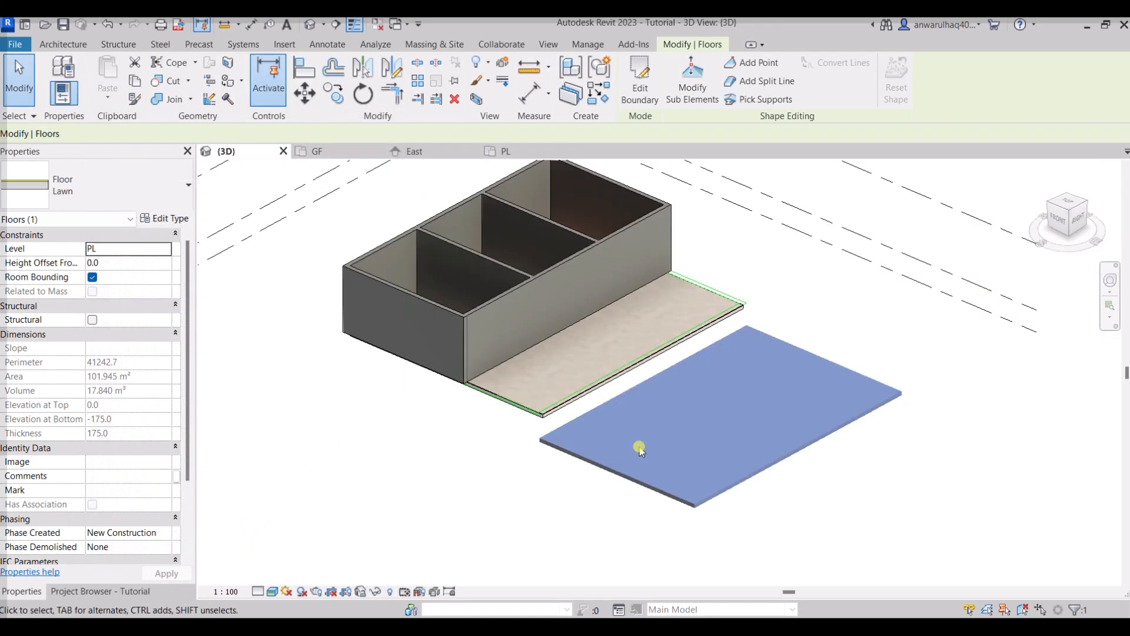
scroll(643, 454, "up", 2)
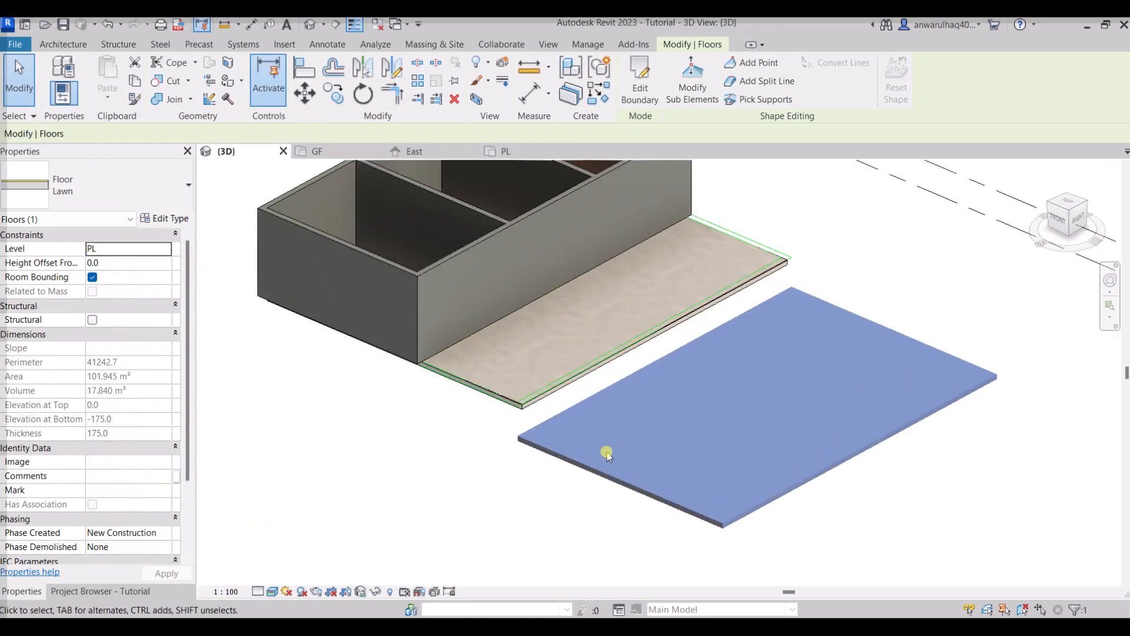
middle_click_drag(608, 450, 693, 454, "shift")
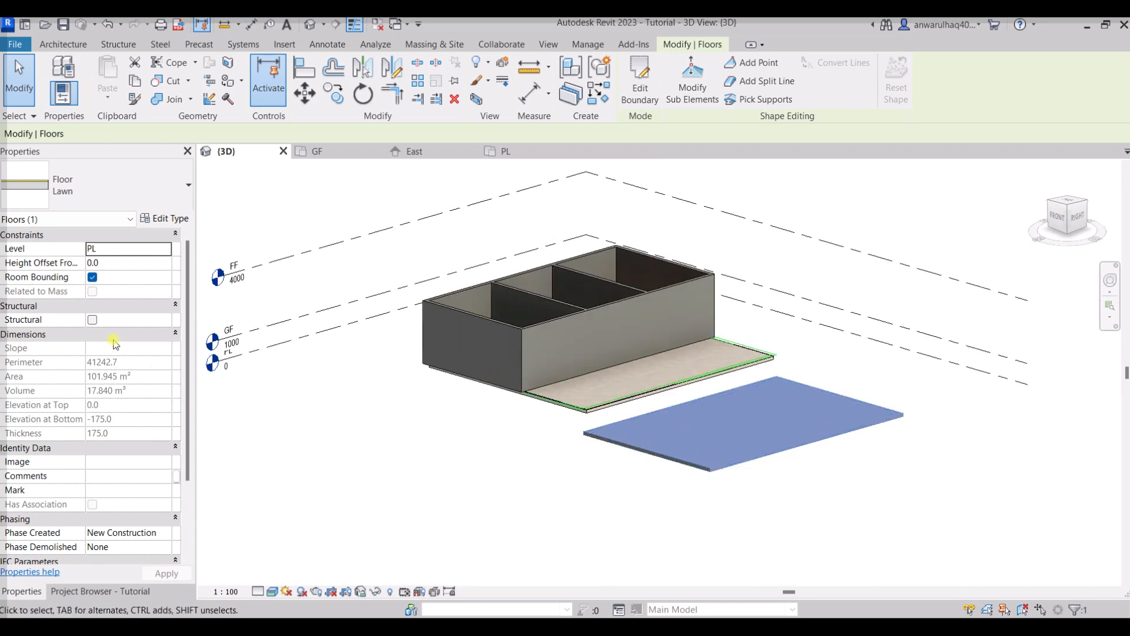
Step: Try the Lawn floor on level GF and on level FF
left_click(140, 247)
left_click(166, 249)
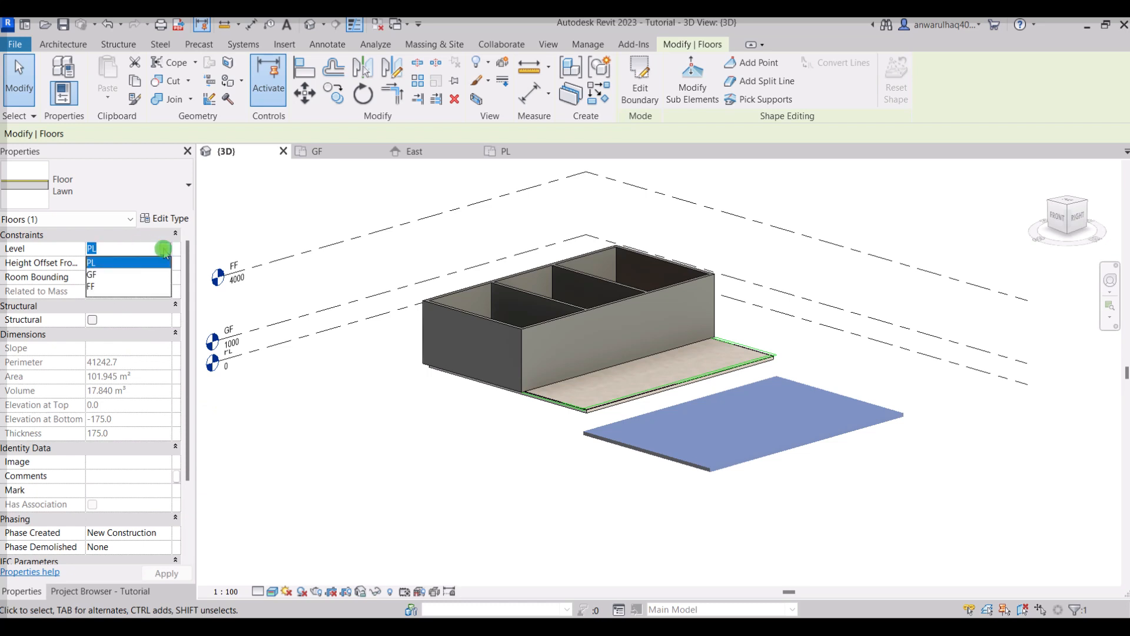
left_click(109, 282)
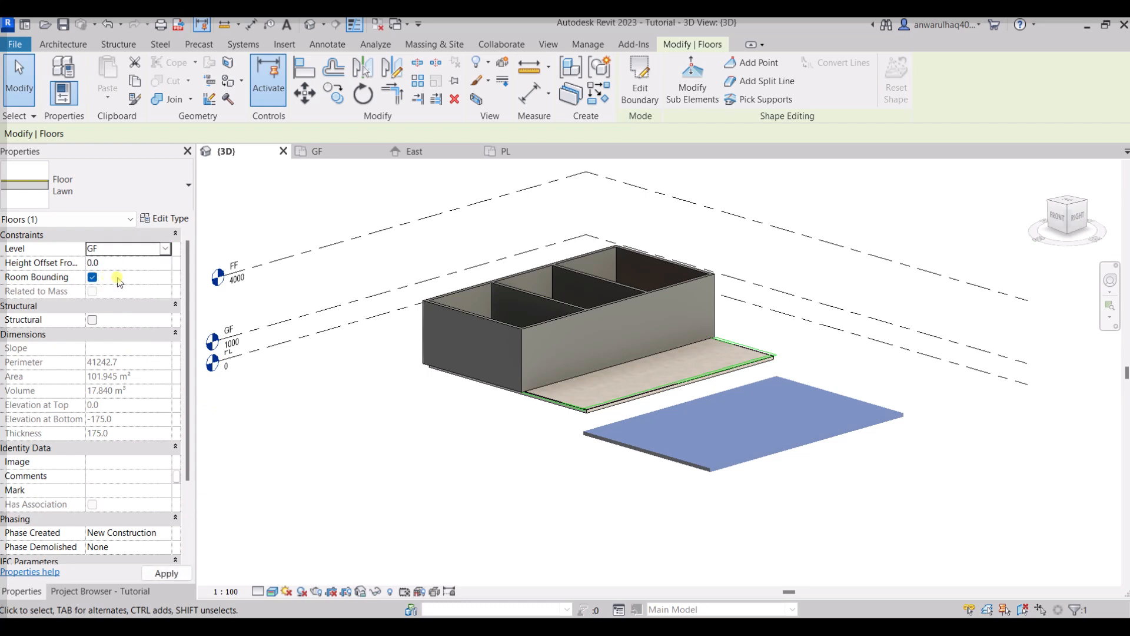
left_click(146, 252)
left_click(166, 249)
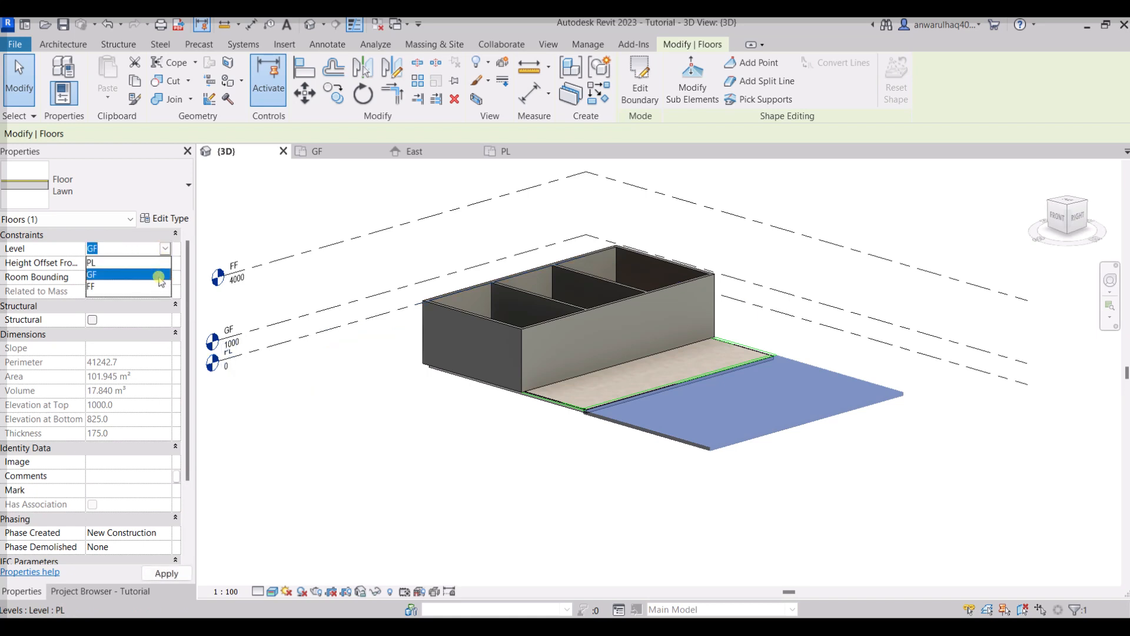
left_click(152, 288)
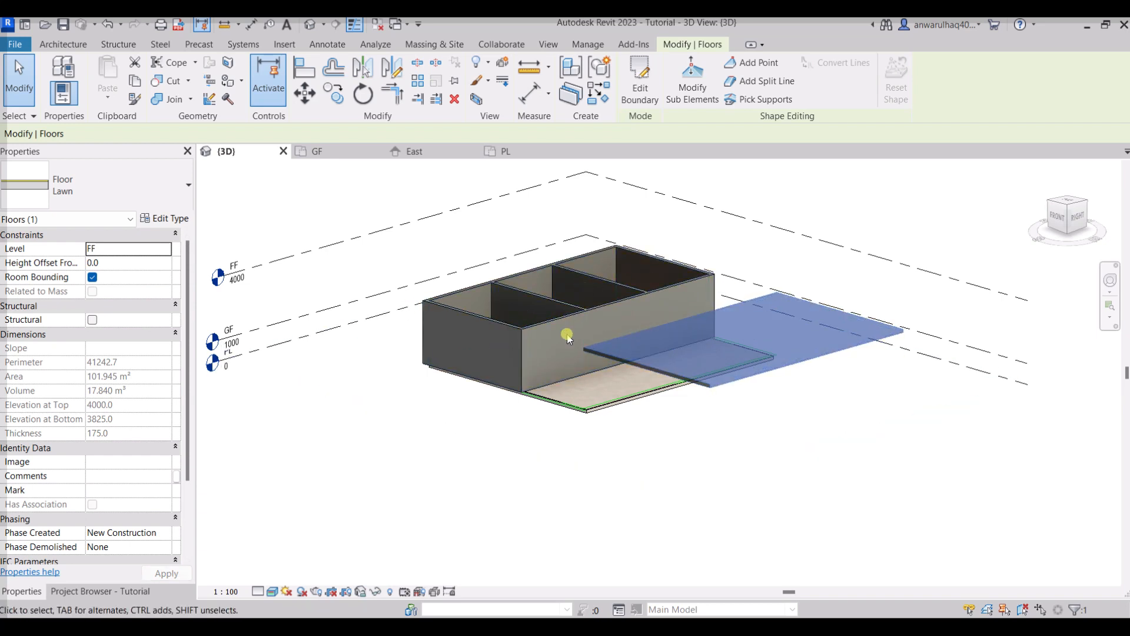
Step: Set the Lawn floor's level to PL and deselect the floor
middle_click_drag(570, 356, 626, 365, "shift")
left_click(154, 248)
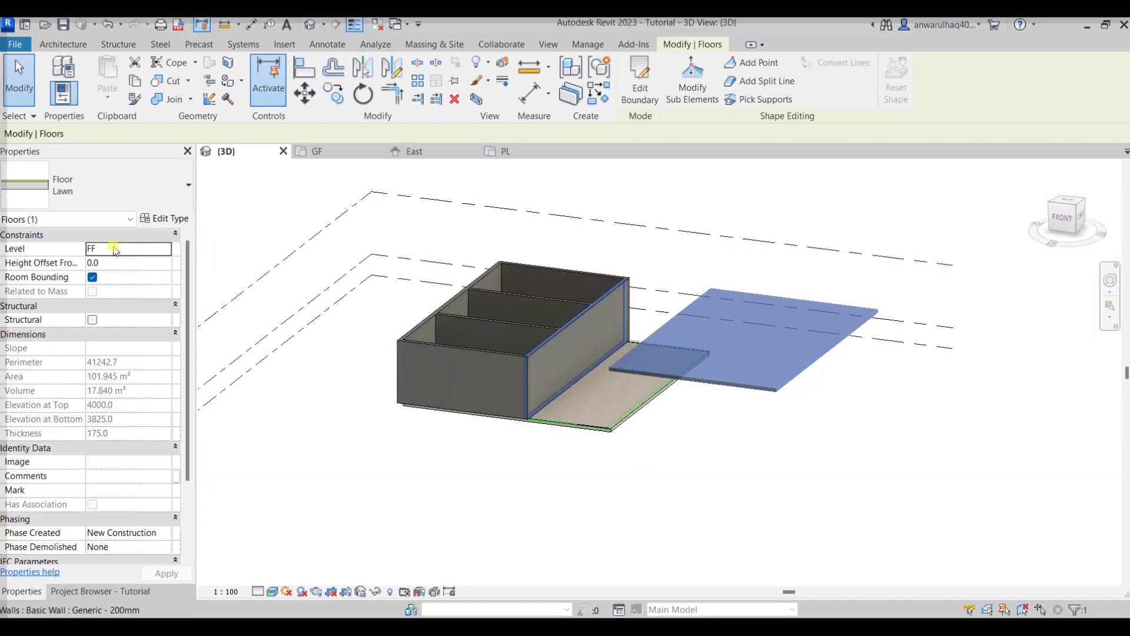
left_click(165, 248)
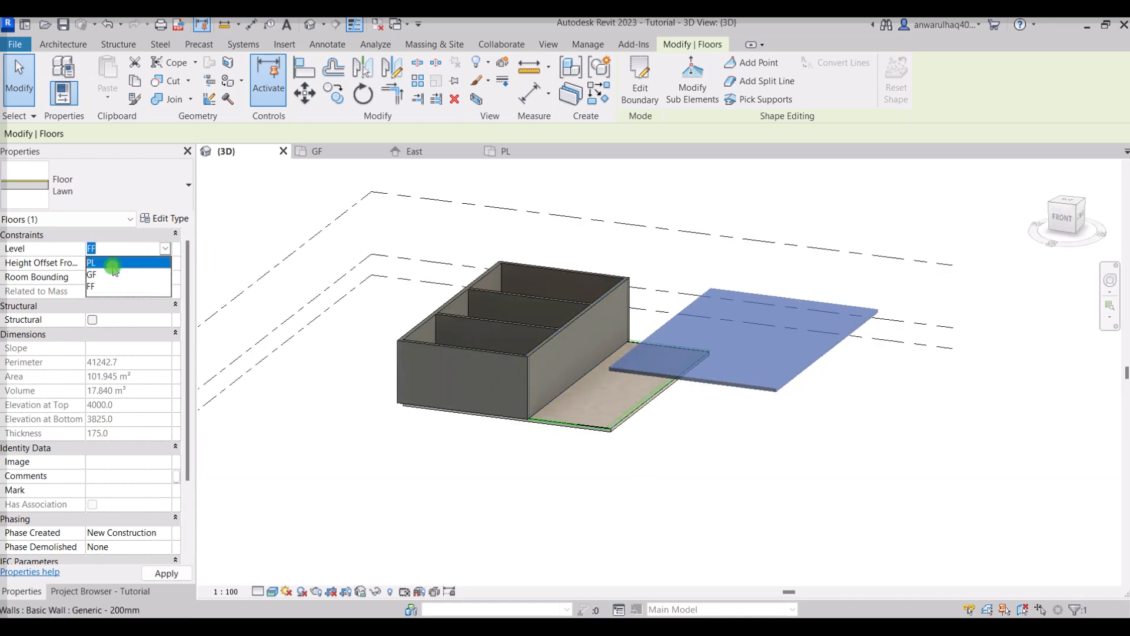
left_click(115, 262)
left_click(353, 432)
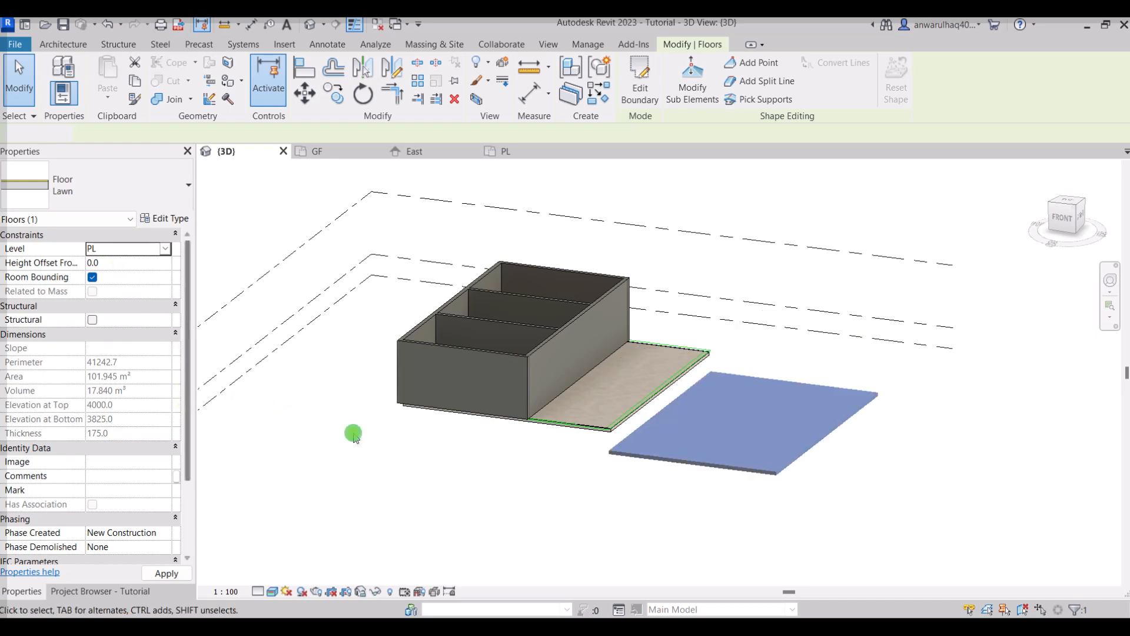
Step: Inspect the properties of the finish part on the slab strip beside the building, then clear the selection
middle_click_drag(656, 464, 683, 461)
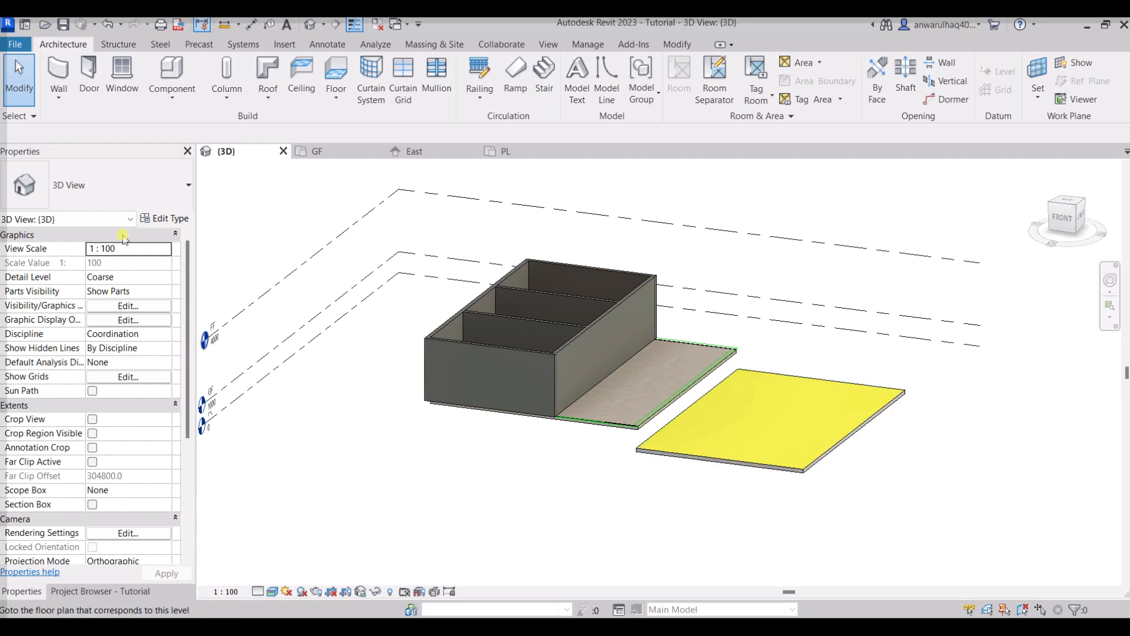
left_click(631, 411)
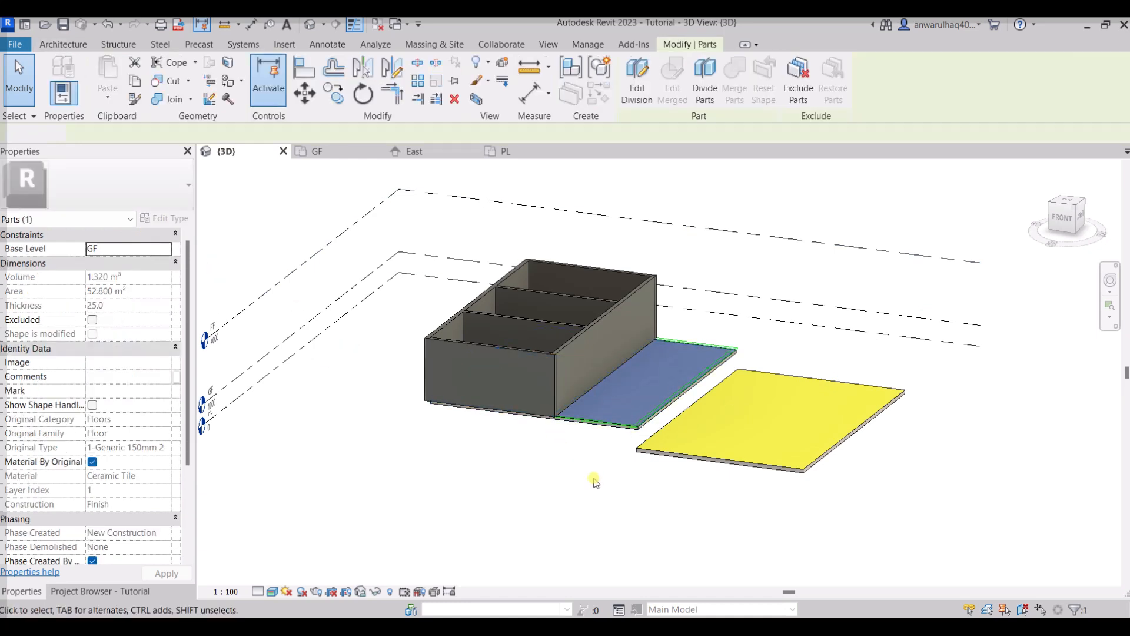
left_click(596, 482)
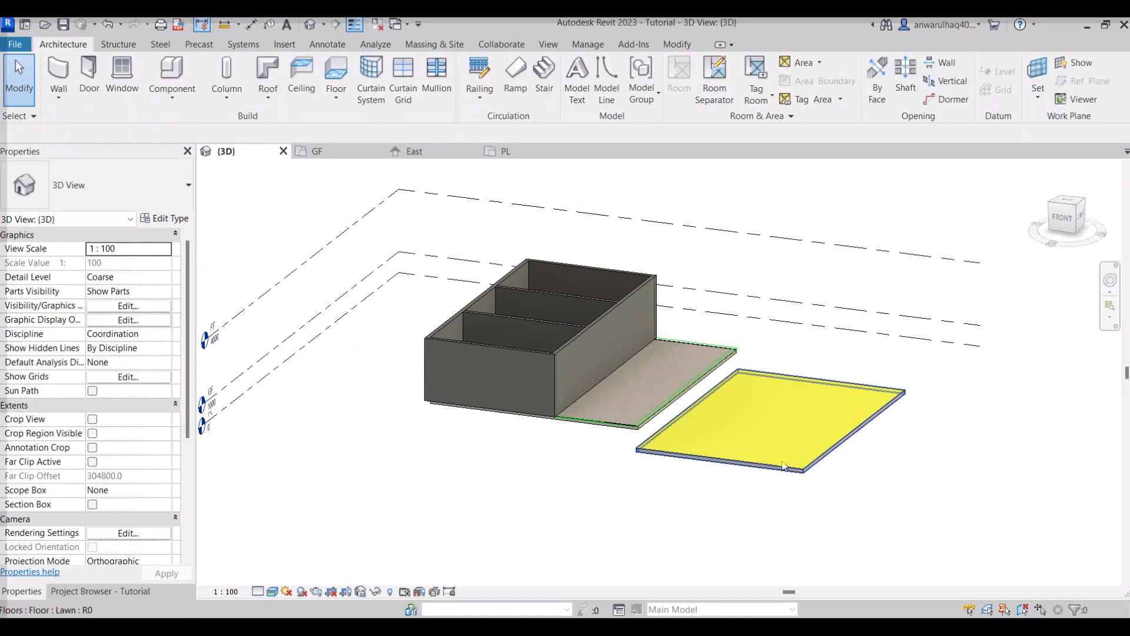
Step: Select the Lawn floor and review the list of available floor types without changing its type
left_click(783, 465)
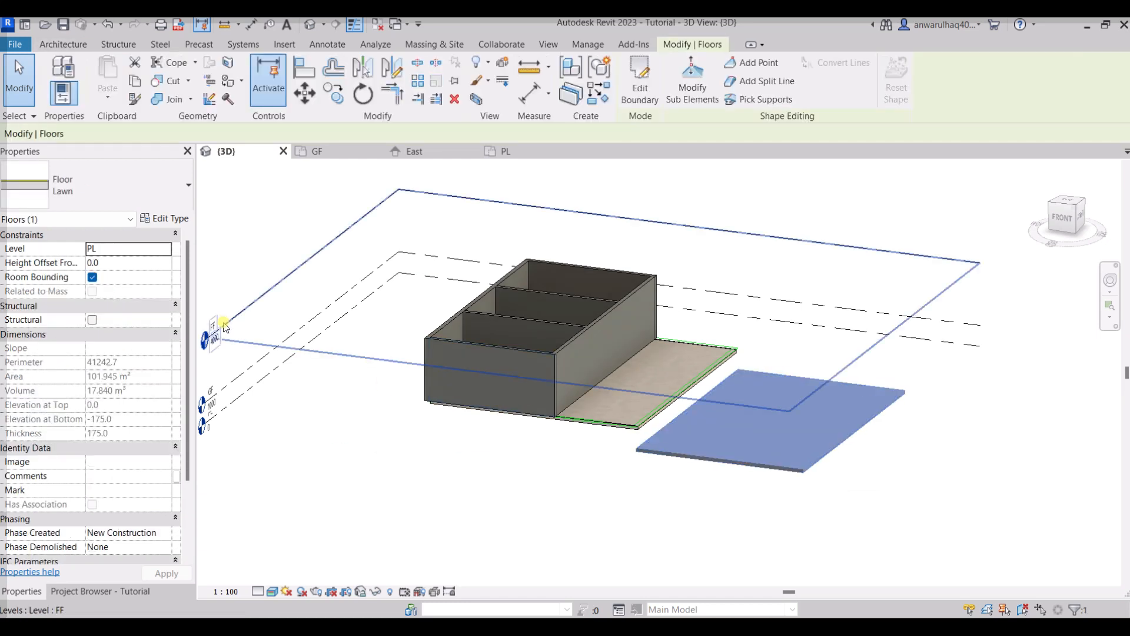
left_click(121, 183)
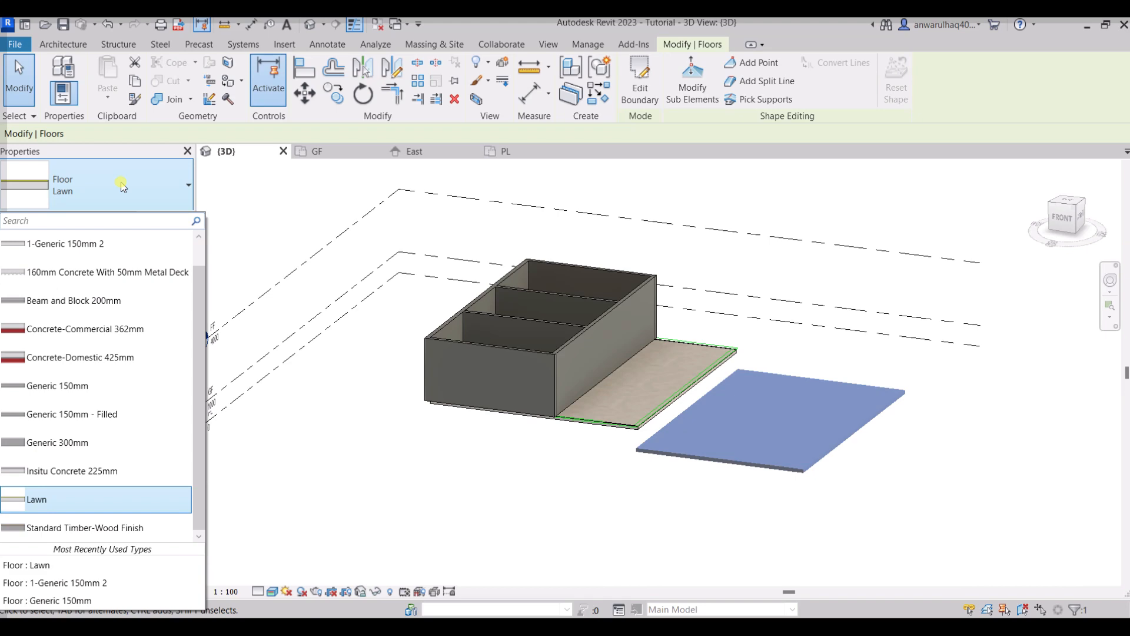
left_click(127, 192)
left_click(131, 189)
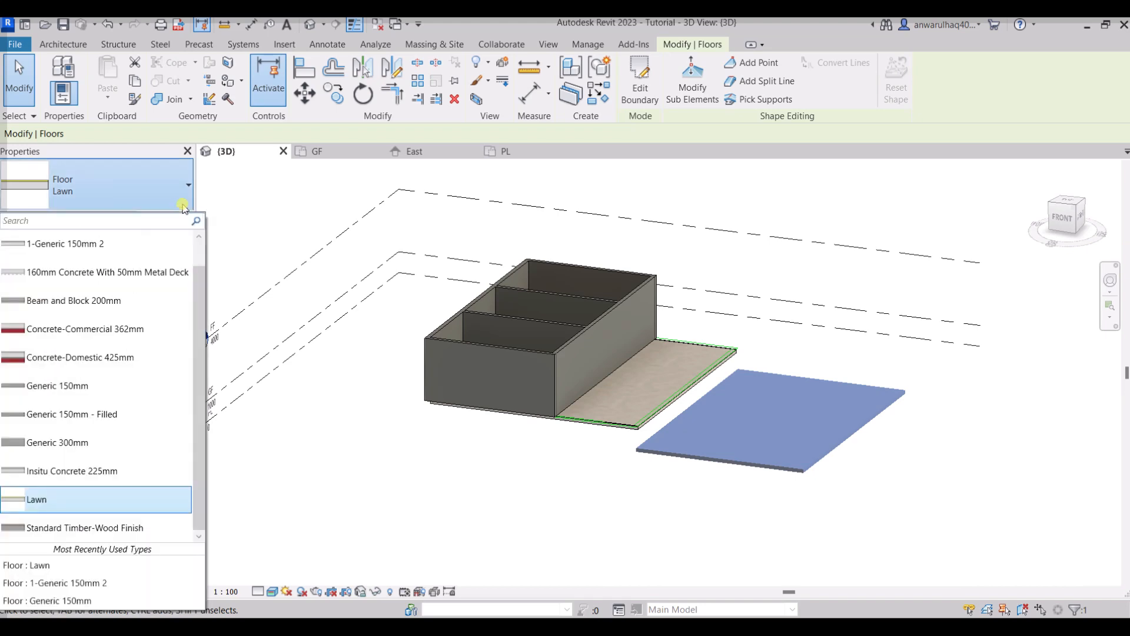
left_click(170, 186)
left_click(297, 230)
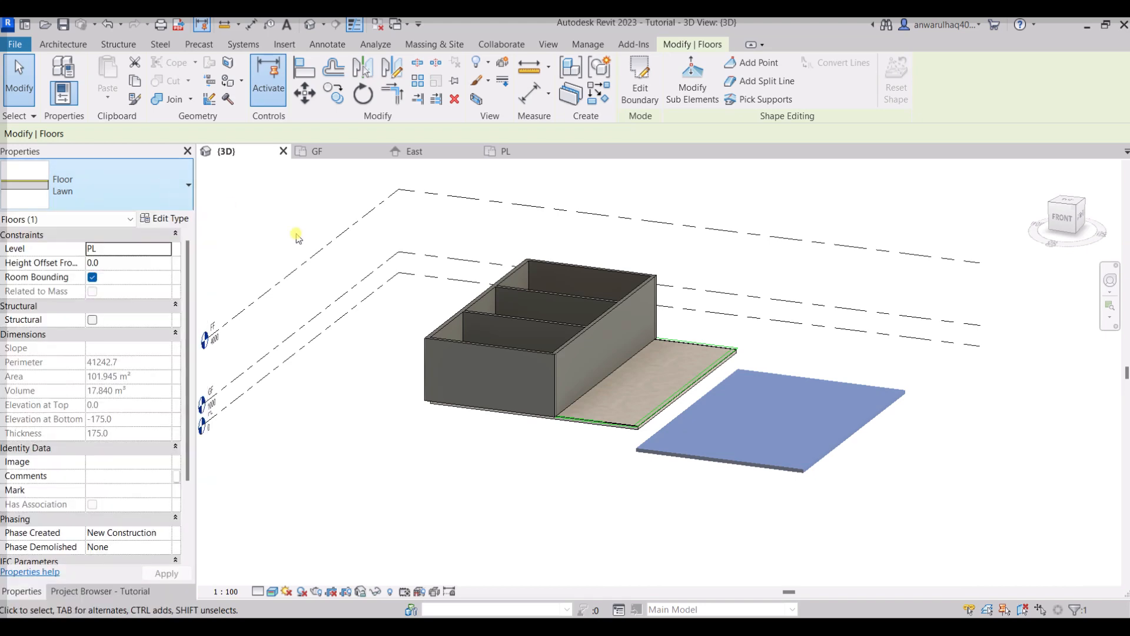
Step: Review the Lawn type's layer structure, then confirm and close its type properties
left_click(184, 220)
left_click(308, 262)
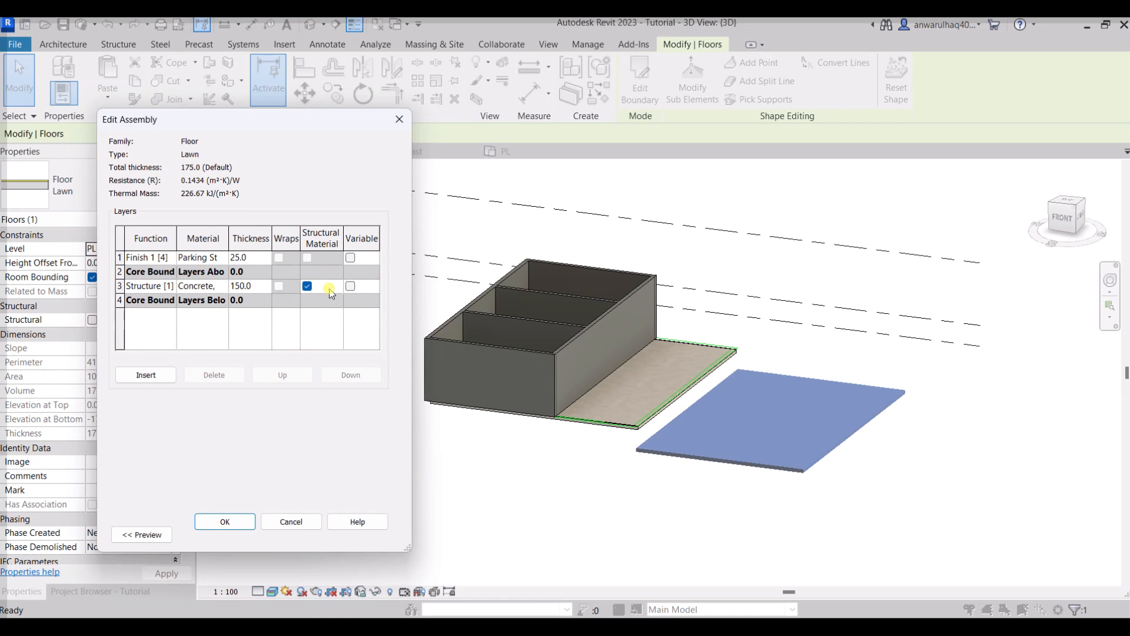
left_click(223, 522)
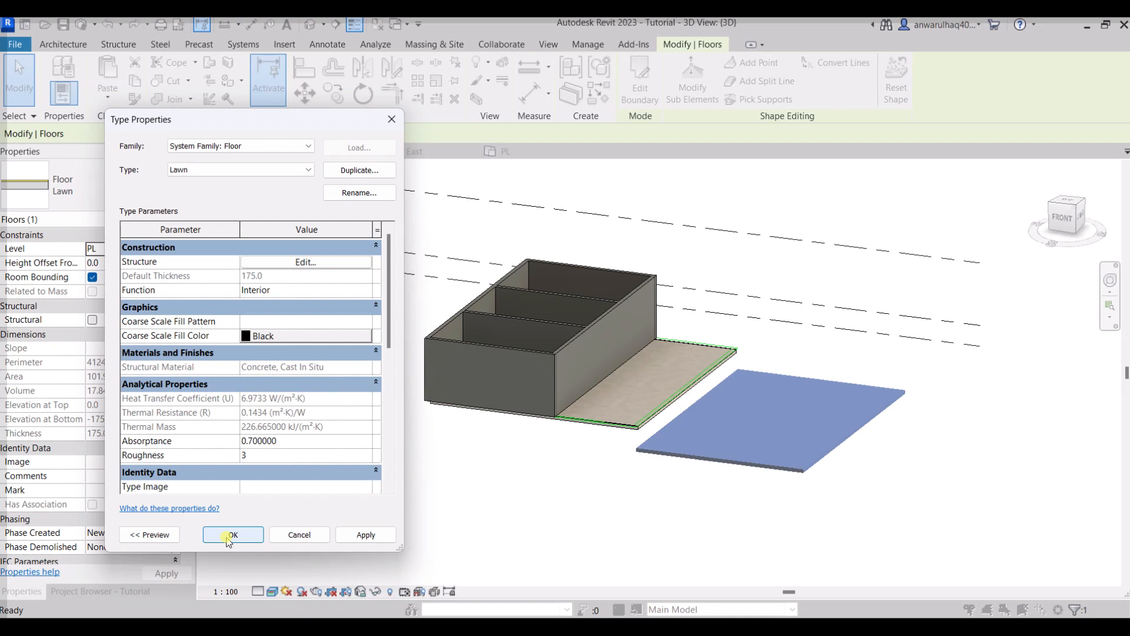
left_click(233, 535)
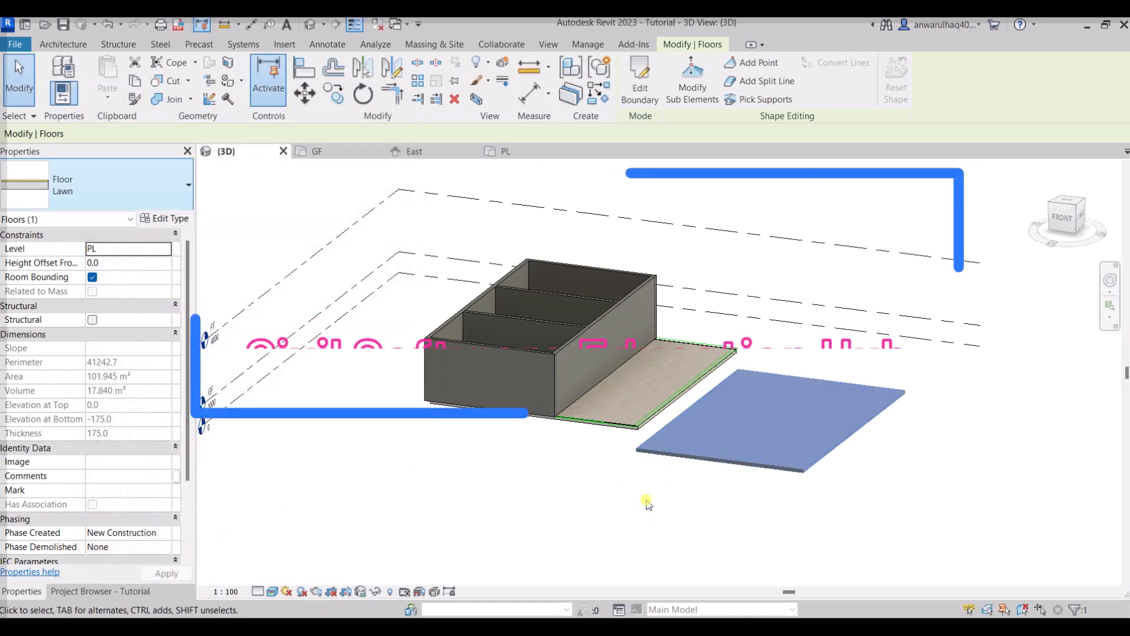
Step: Inspect the ground floor slab's finish part and its concrete core part separately at the slab's outer corner
middle_click_drag(618, 518, 600, 523, "shift")
scroll(648, 395, "up", 4)
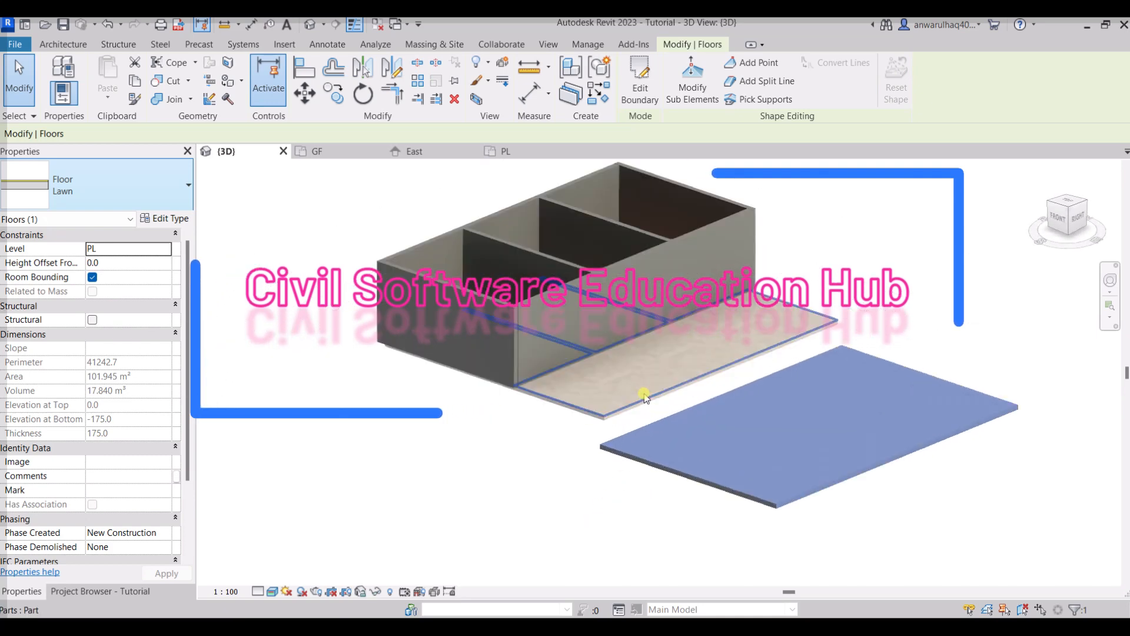
scroll(651, 453, "up", 3)
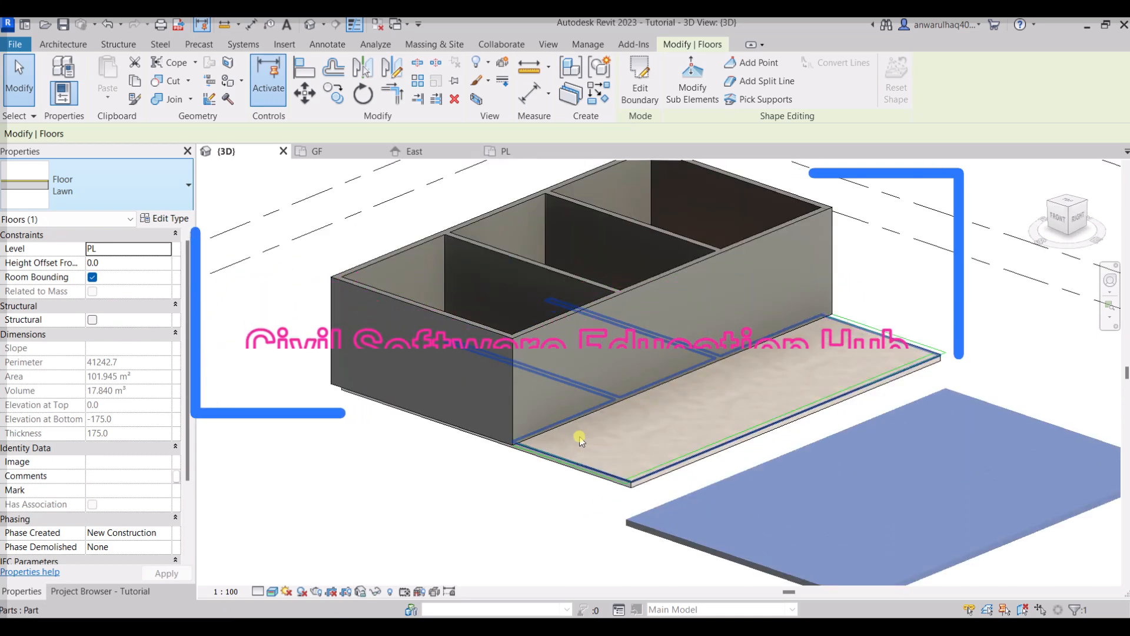
scroll(647, 482, "up", 2)
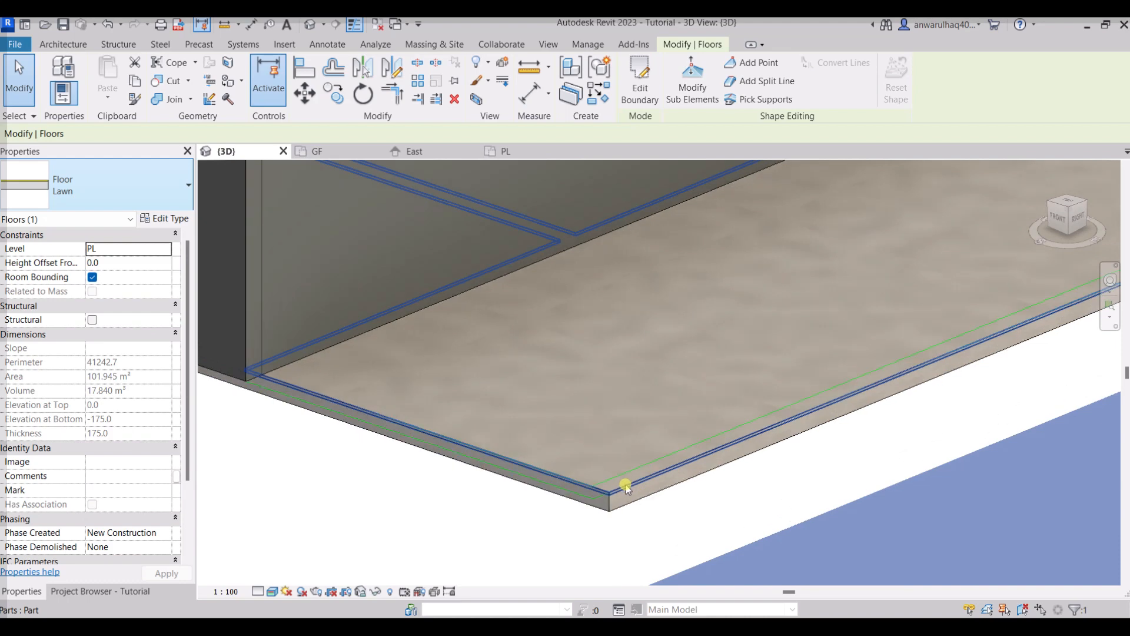
left_click(632, 489)
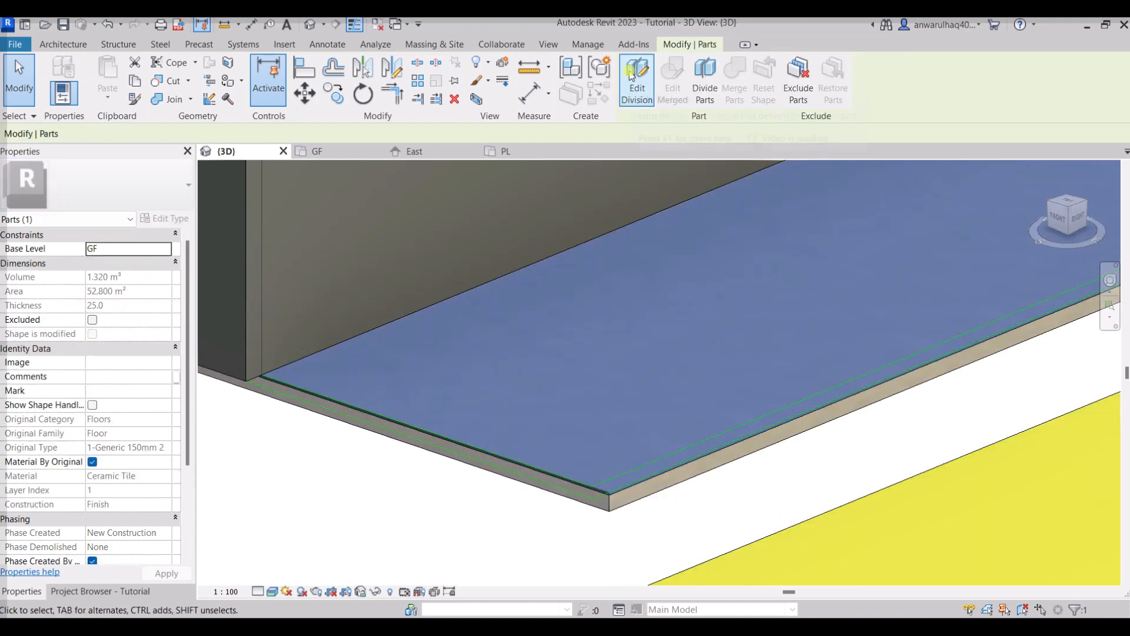
key("Escape")
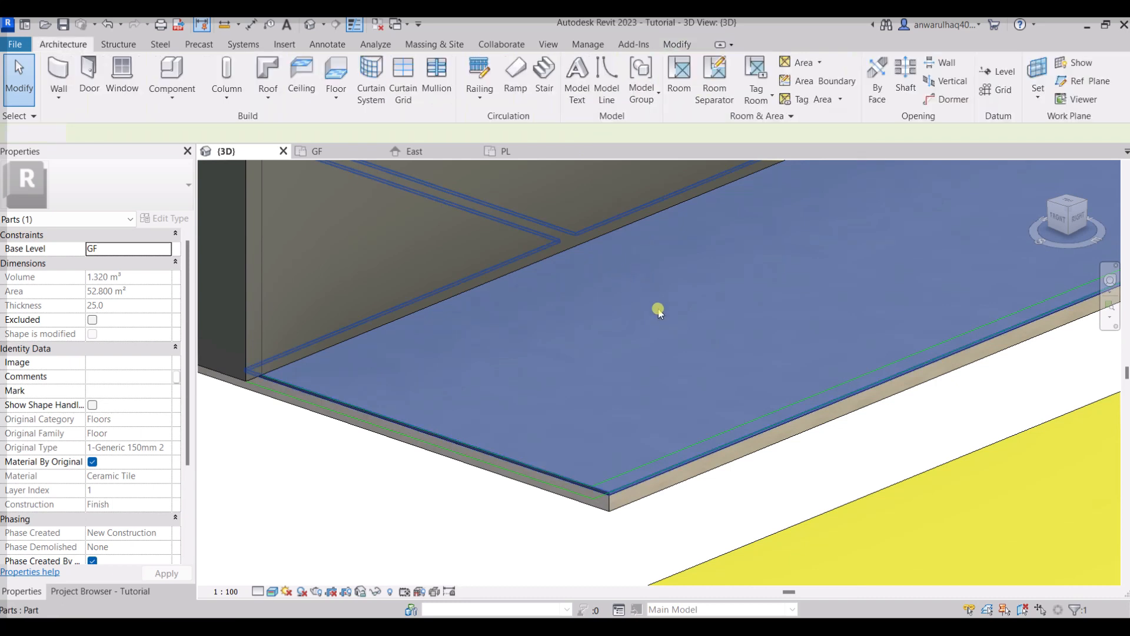
left_click(695, 475)
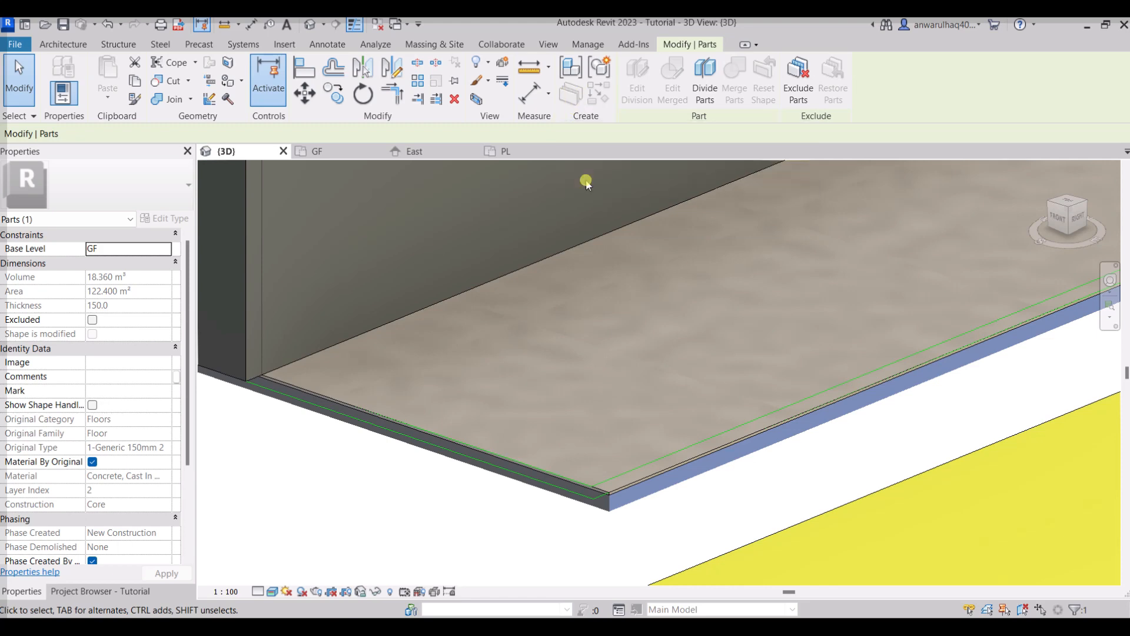
Step: Select the Lawn floor and create parts from it
scroll(639, 469, "down", 3)
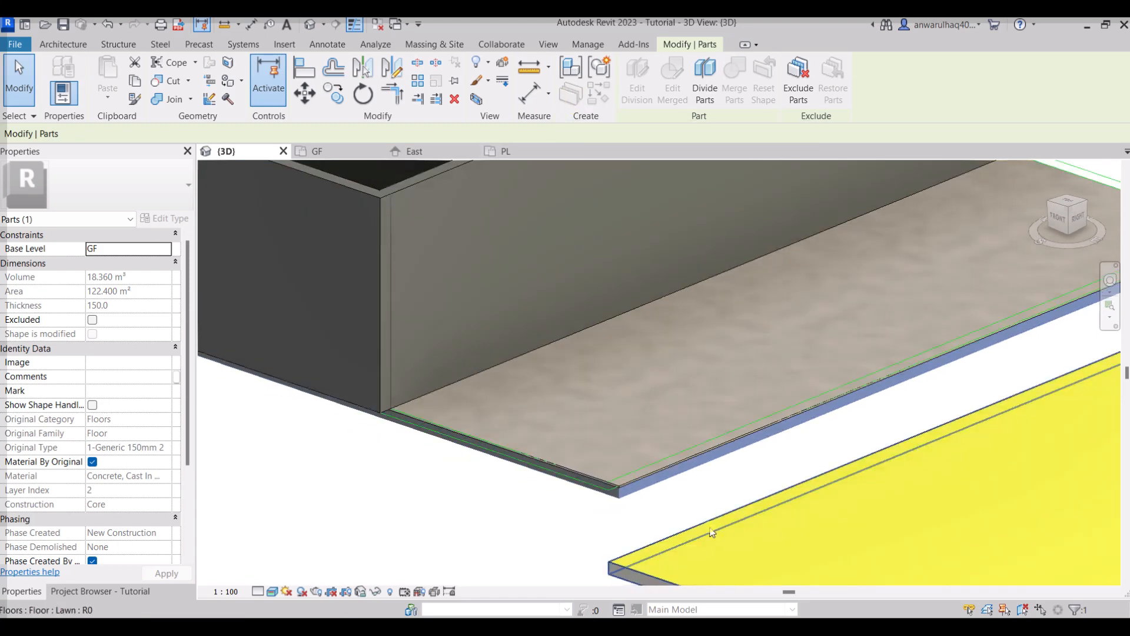
left_click(621, 572)
left_click(621, 572)
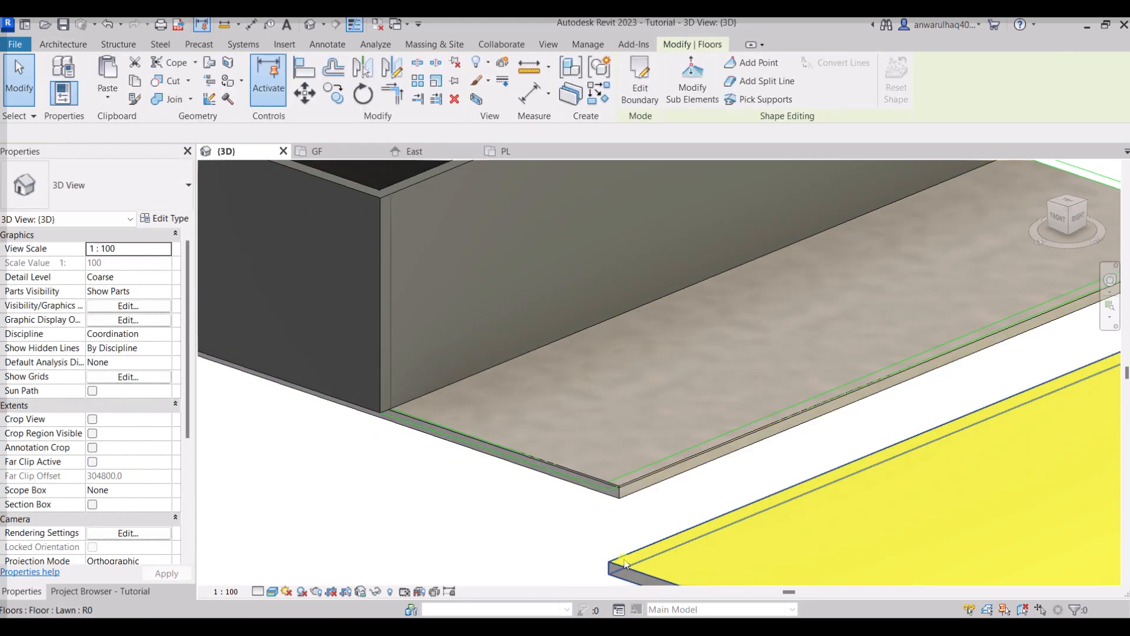
scroll(694, 359, "down", 3)
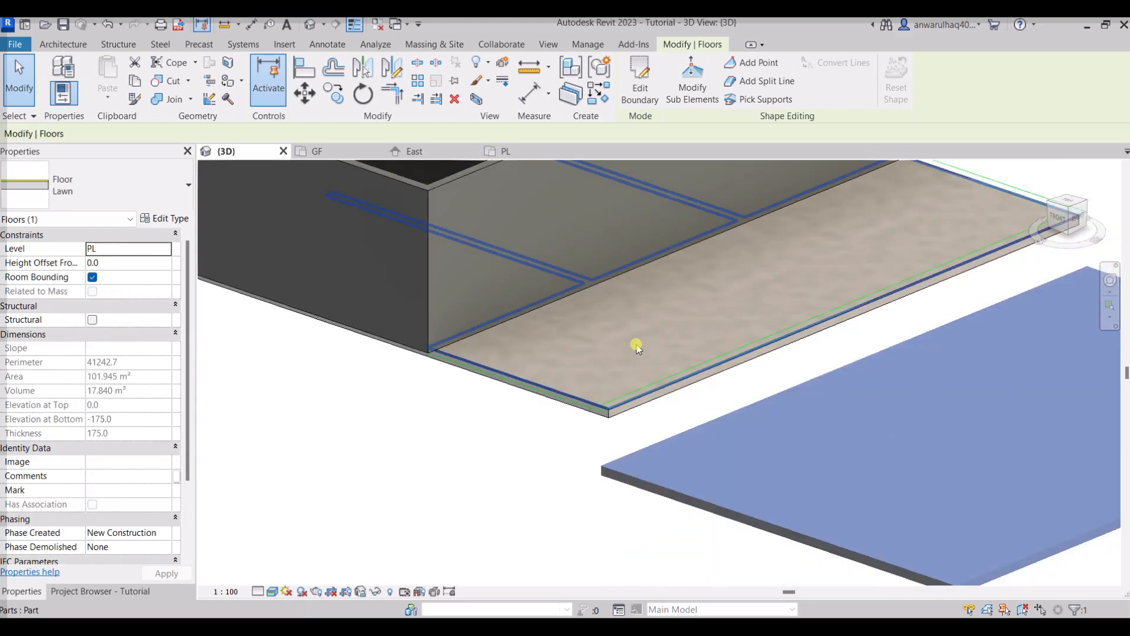
scroll(636, 348, "down", 2)
scroll(719, 467, "down", 2)
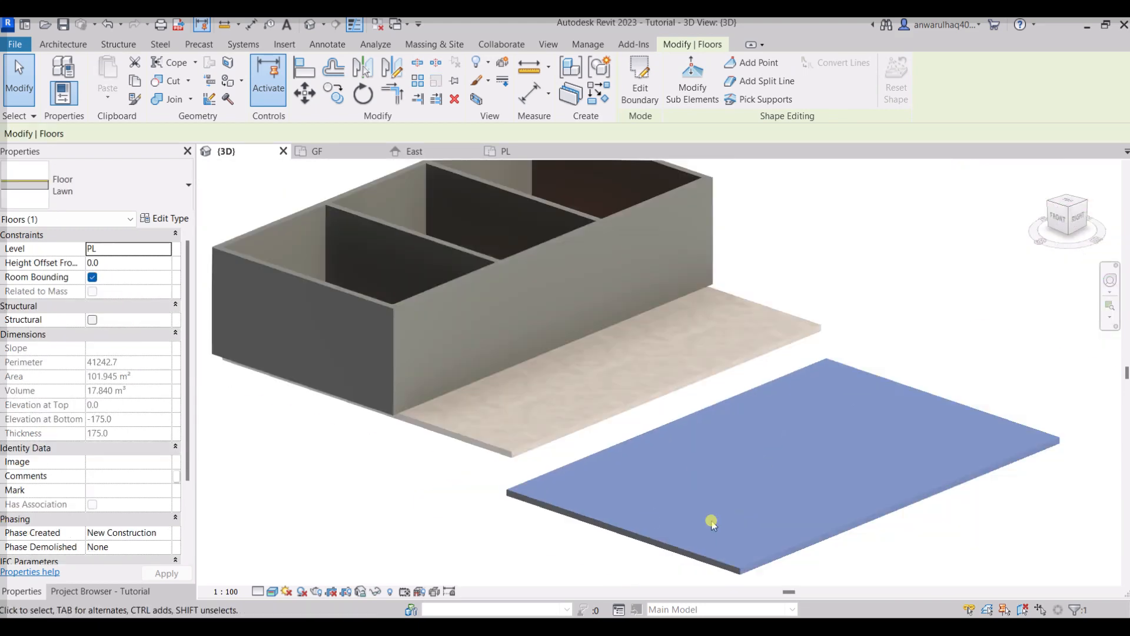
middle_click_drag(713, 525, 708, 497)
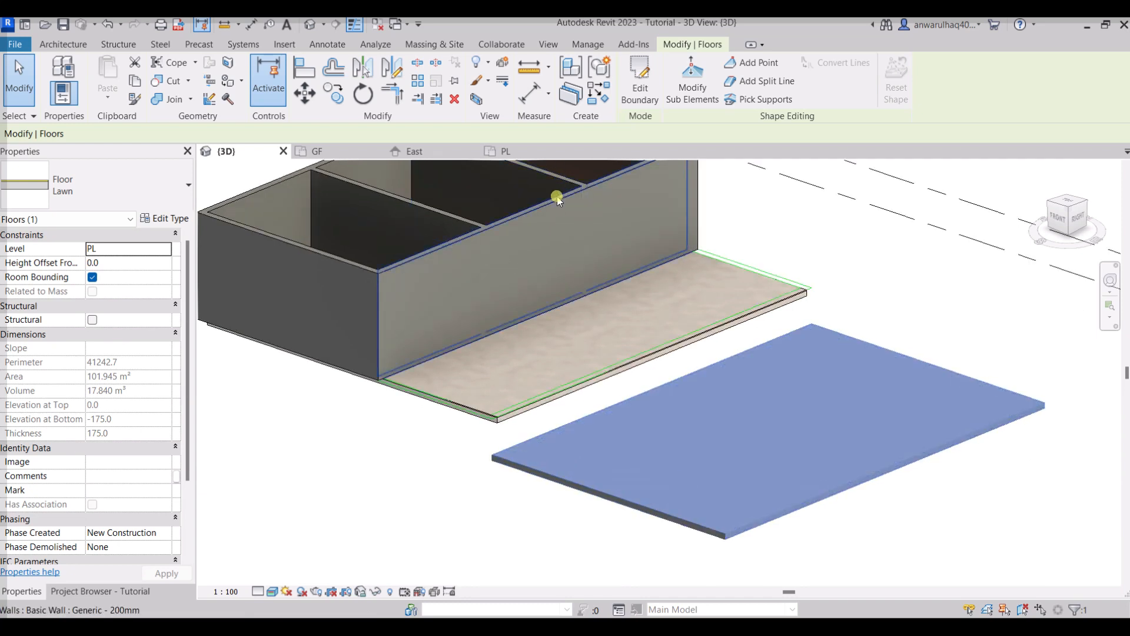
left_click(568, 94)
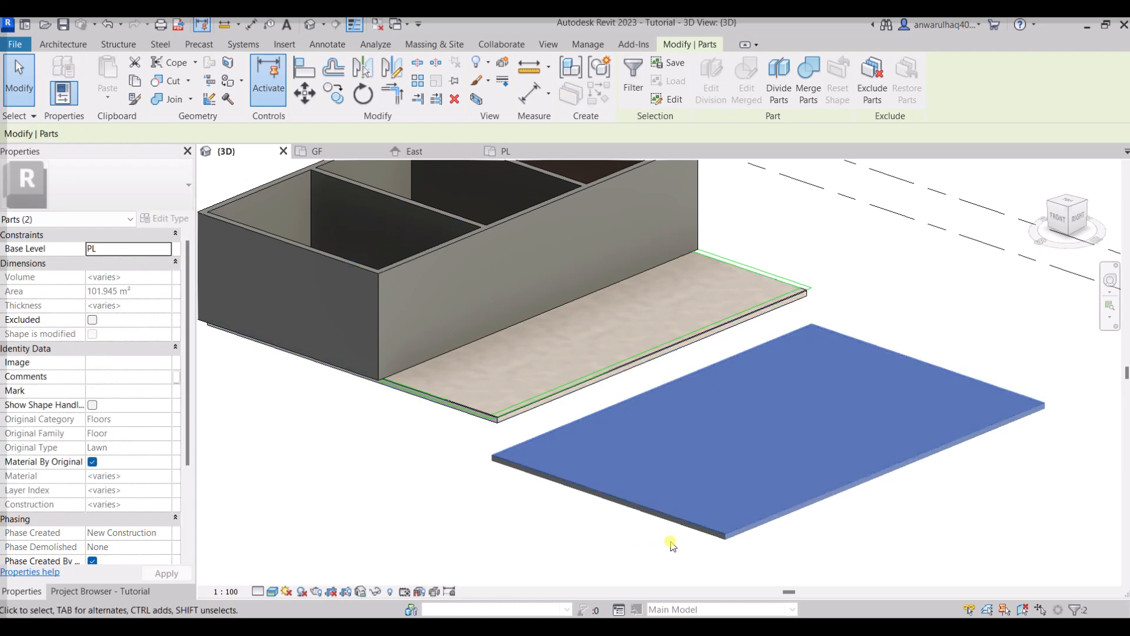
Step: Select only the thin finish part on top of the Lawn floor at its front corner
scroll(759, 538, "up", 5)
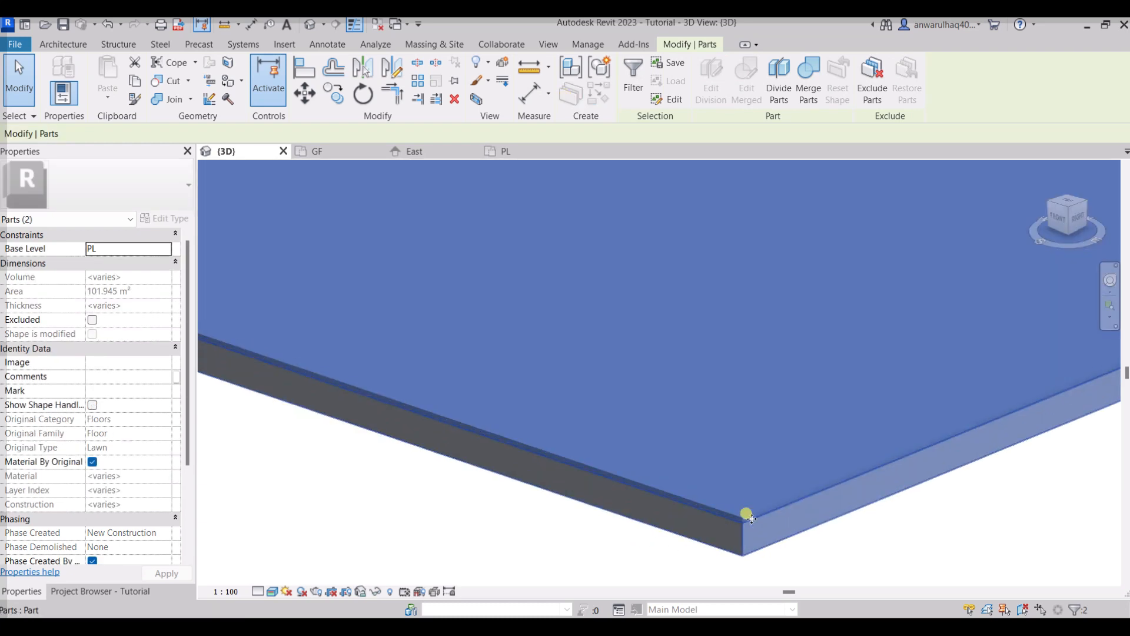
scroll(751, 518, "up", 2)
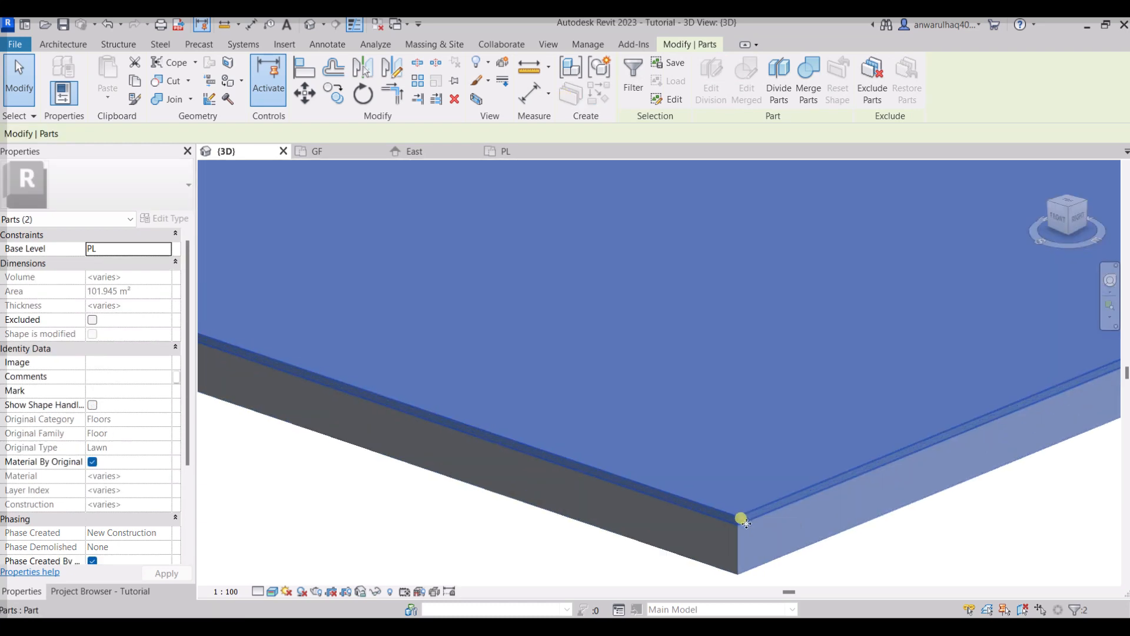
scroll(749, 521, "down", 1)
left_click(749, 518)
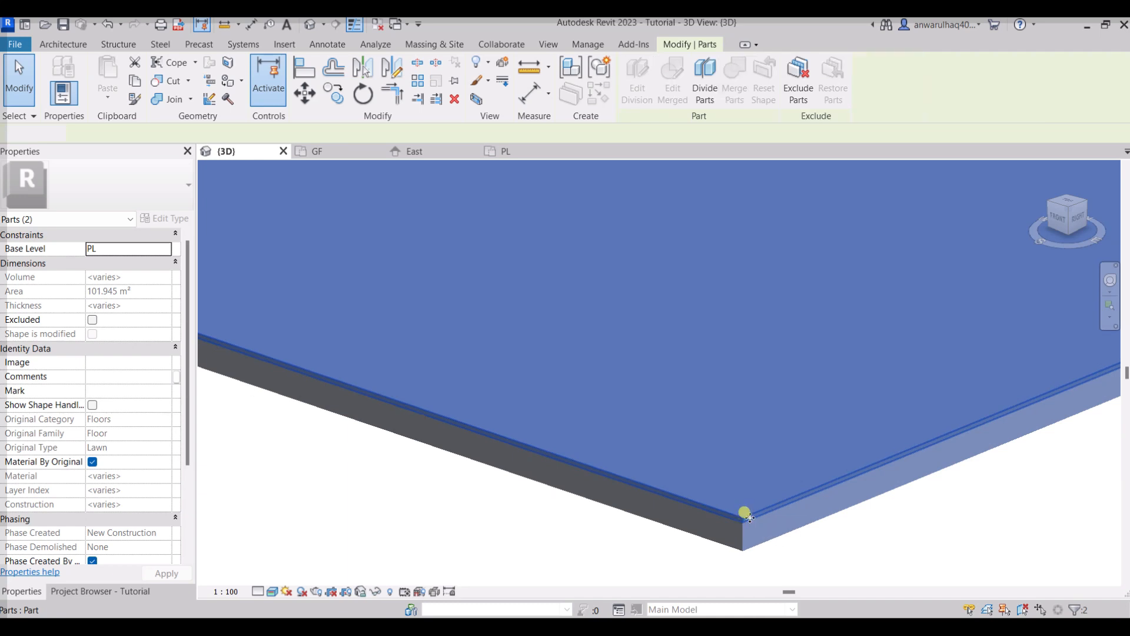
Step: Start dividing the Lawn floor's thin finish part and open the division sketch in the PL floor plan
scroll(748, 517, "down", 5)
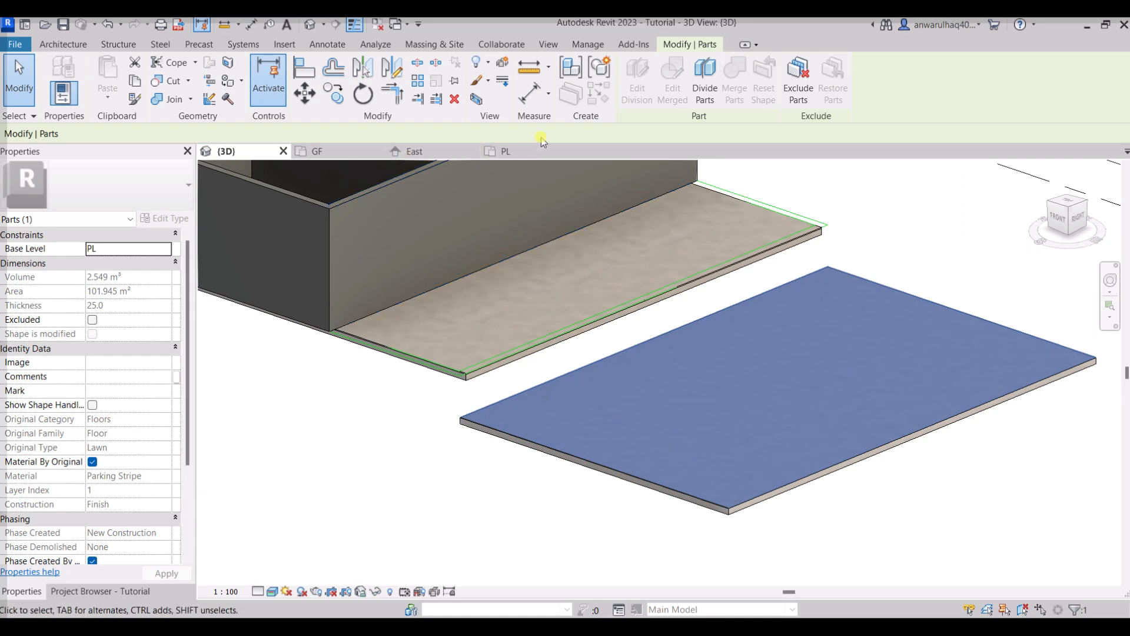
left_click(700, 71)
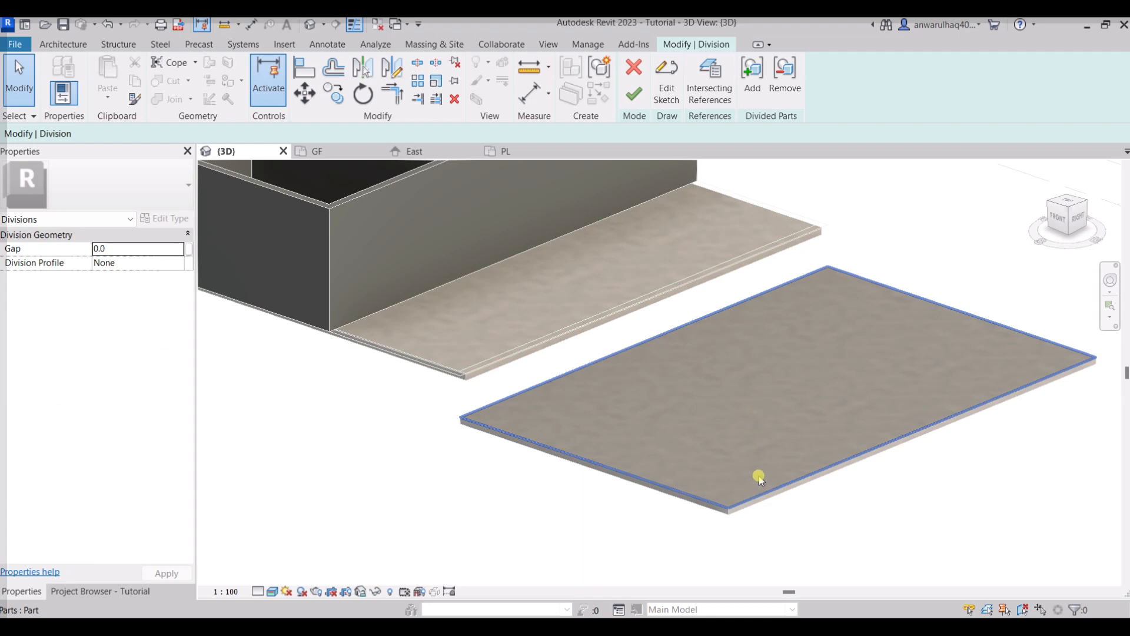
left_click(757, 491)
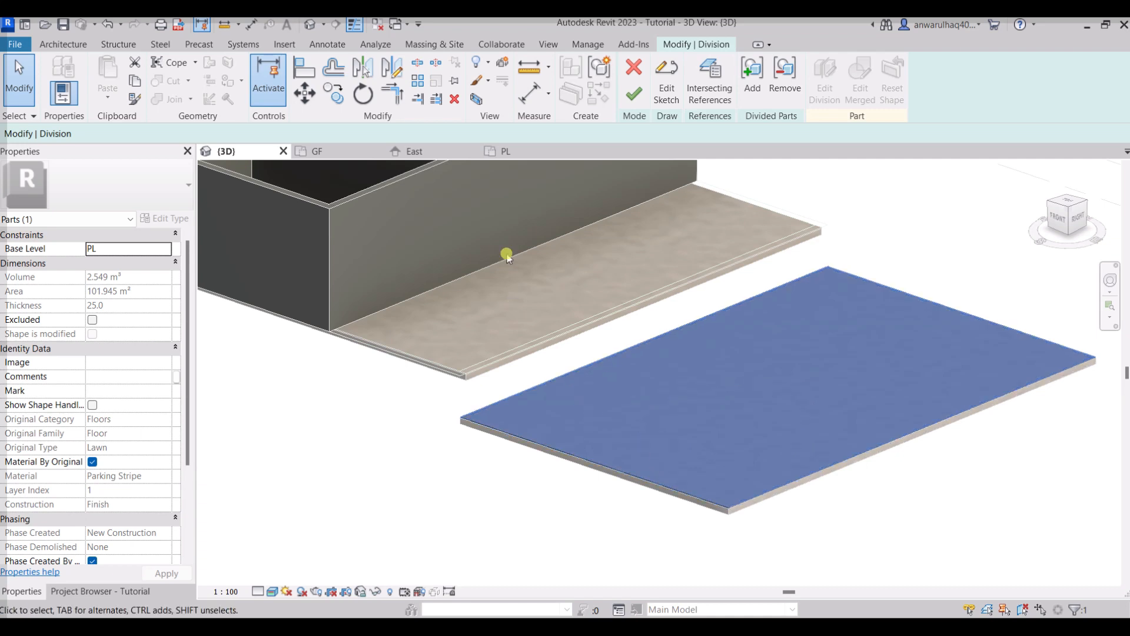
left_click(514, 153)
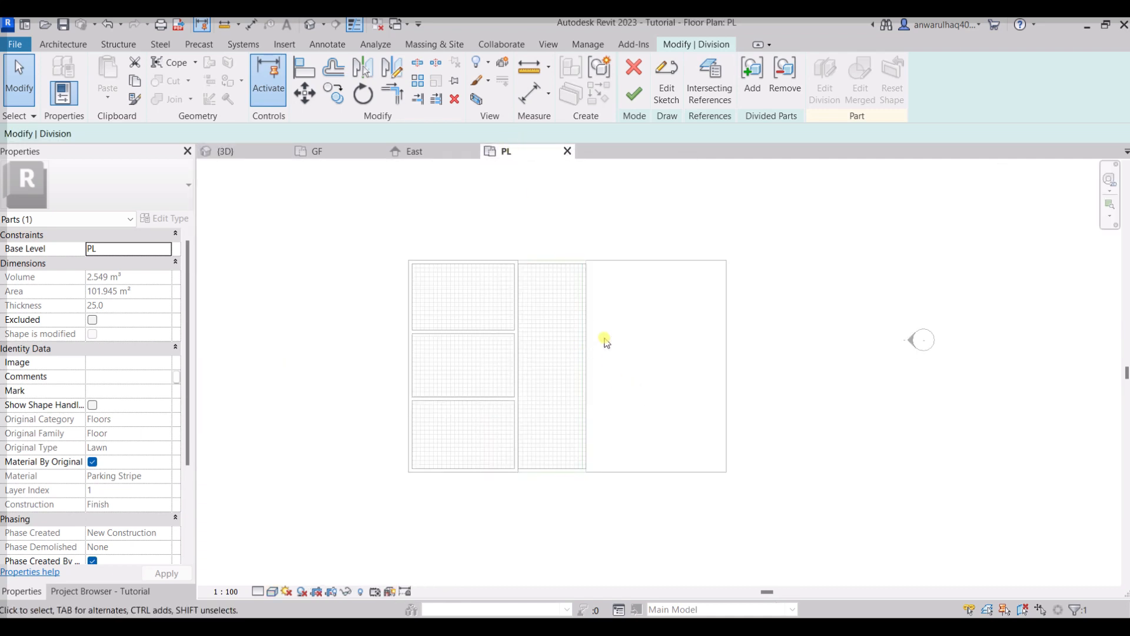
left_click(664, 80)
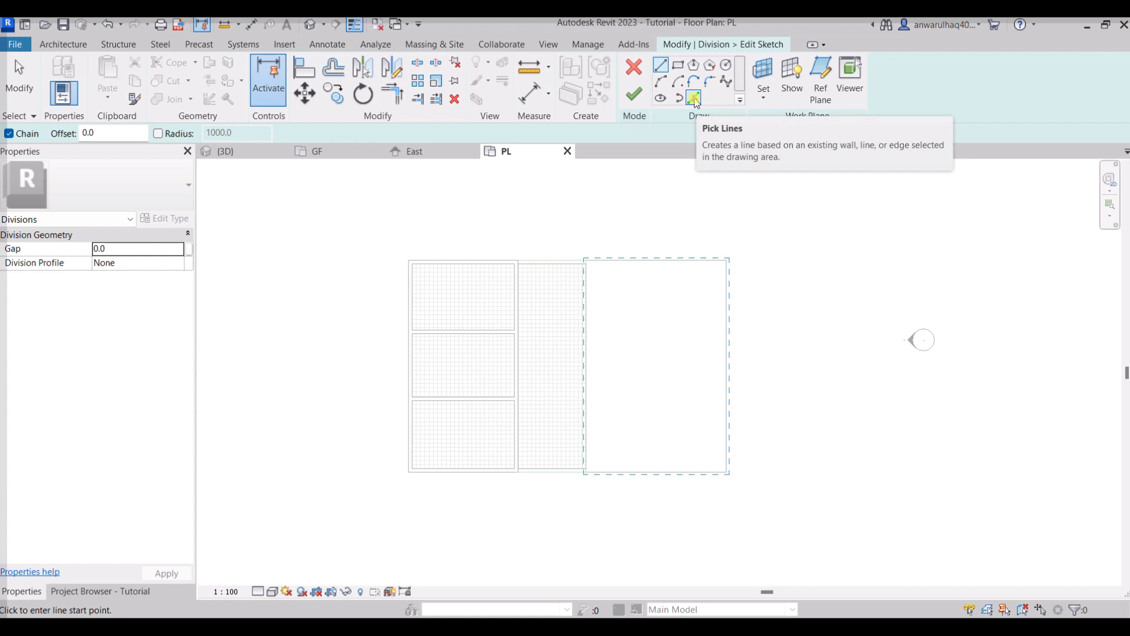
Step: Add a division line to the Lawn sketch with Pick Lines, offset 6000 inward from the boundary's upper edge in plan
left_click(695, 99)
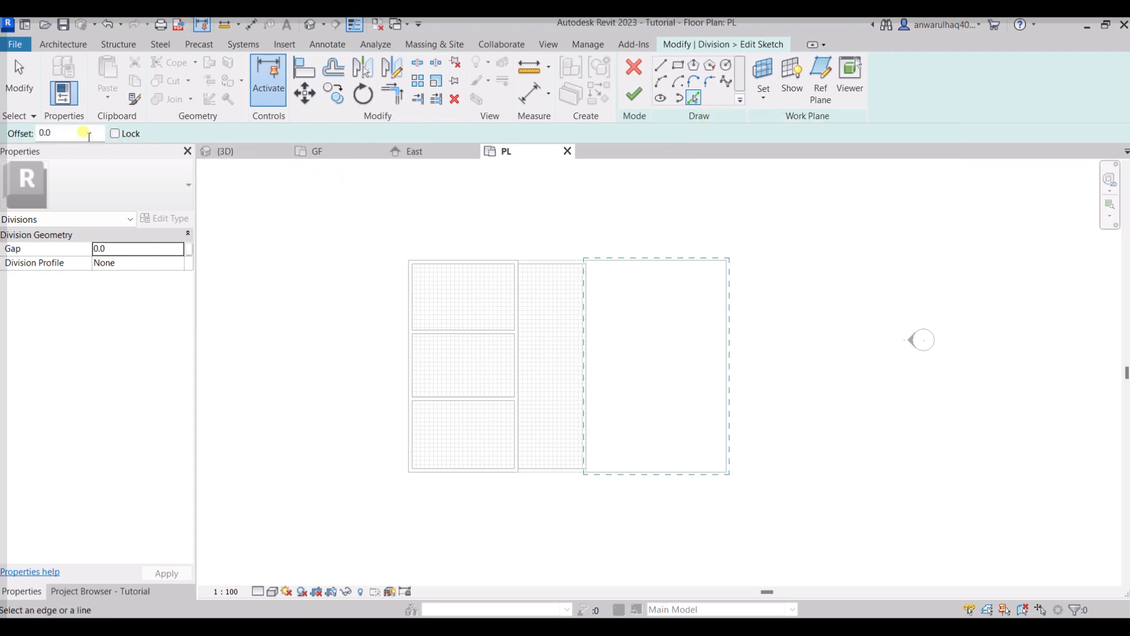
double_click(89, 136)
type("6")
double_click(40, 133)
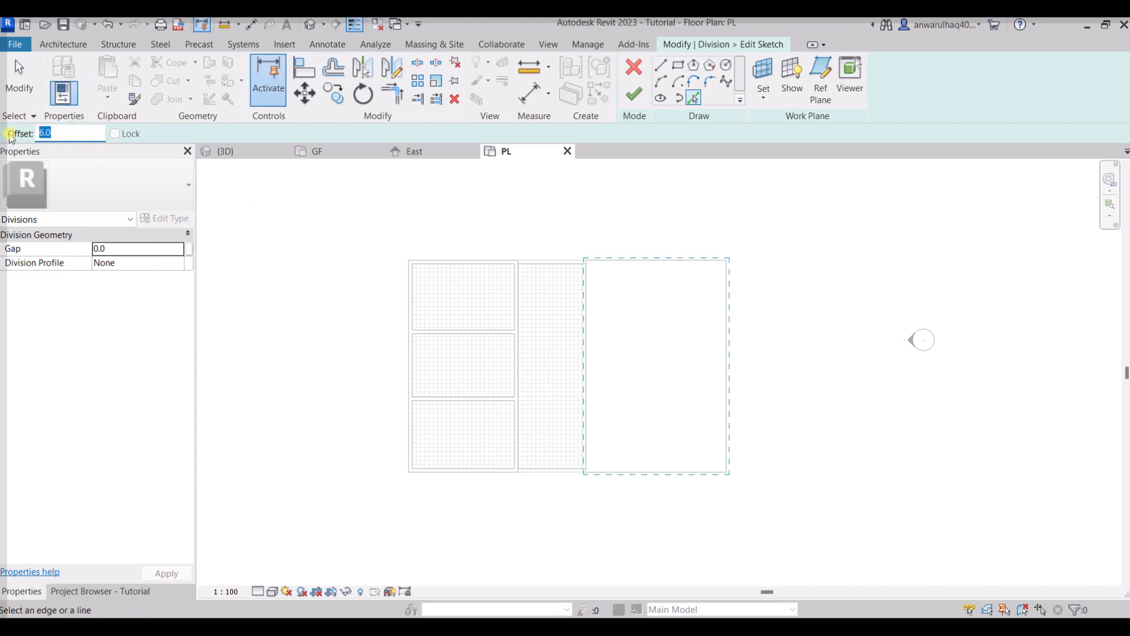
key("BackSpace")
type("6000")
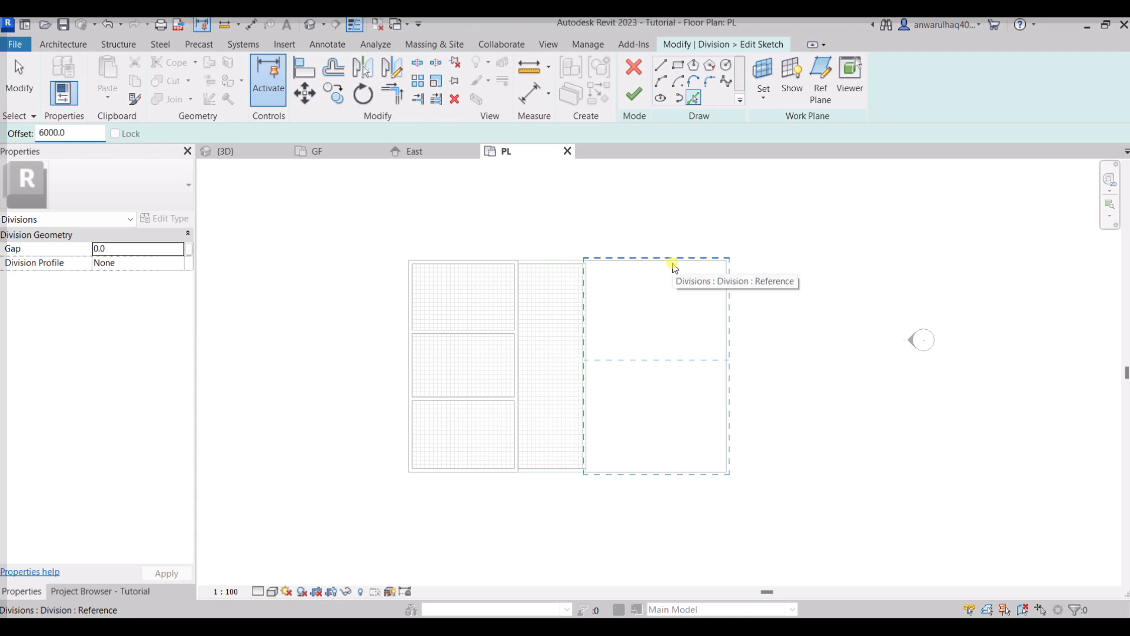
left_click(672, 265)
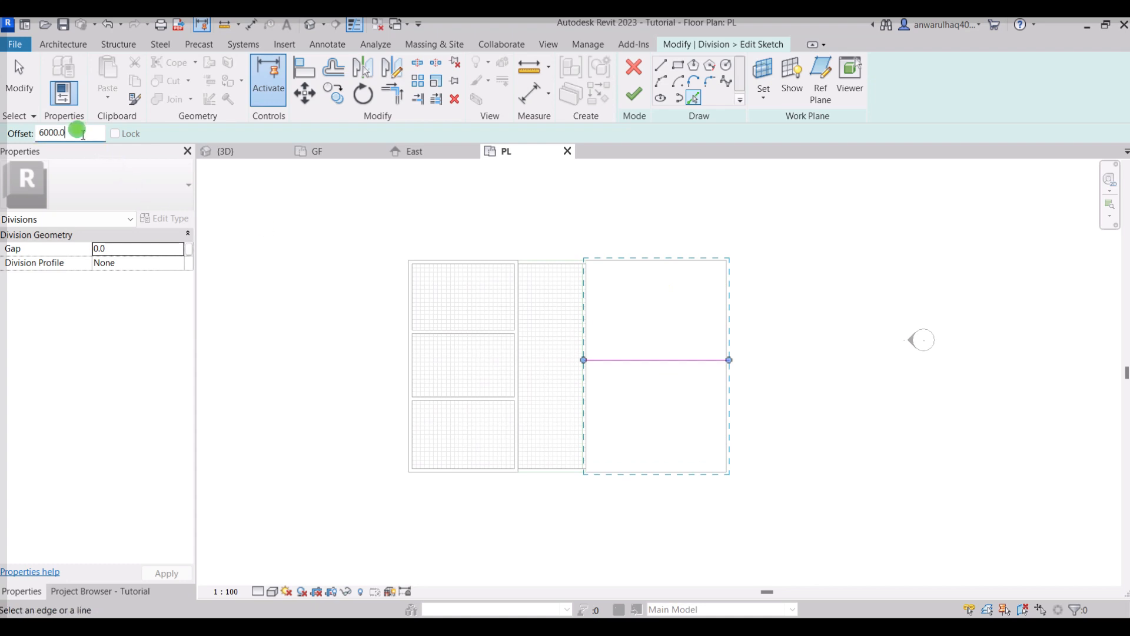
Step: Add a second division line offset 2000 above the first, then finish the sketch and the division
double_click(75, 133)
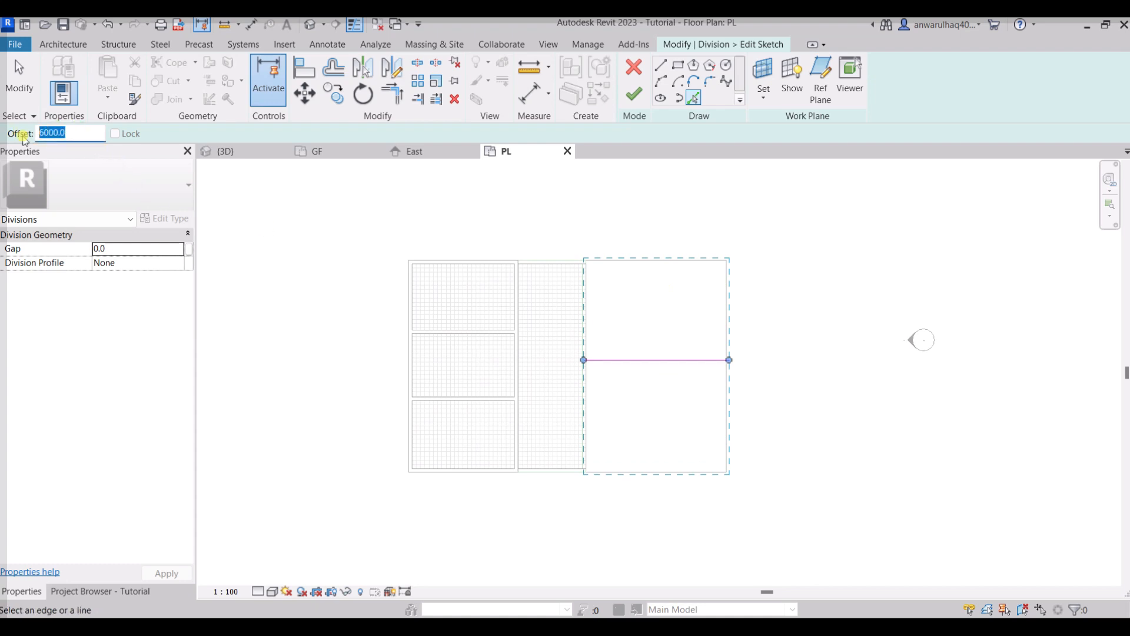
type("2000")
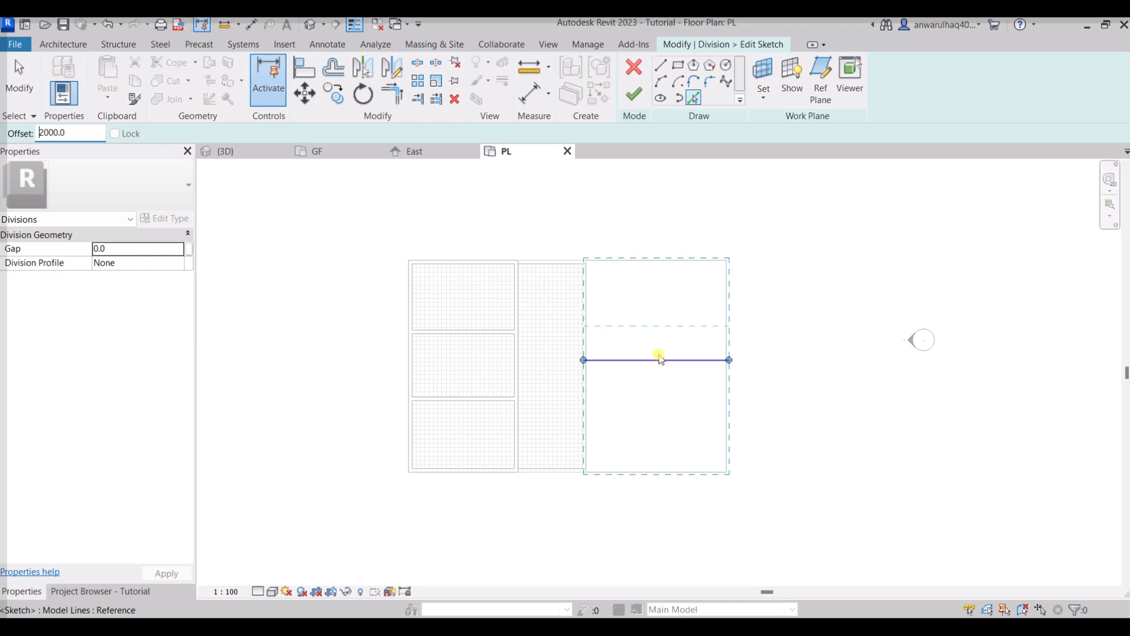
left_click(659, 358)
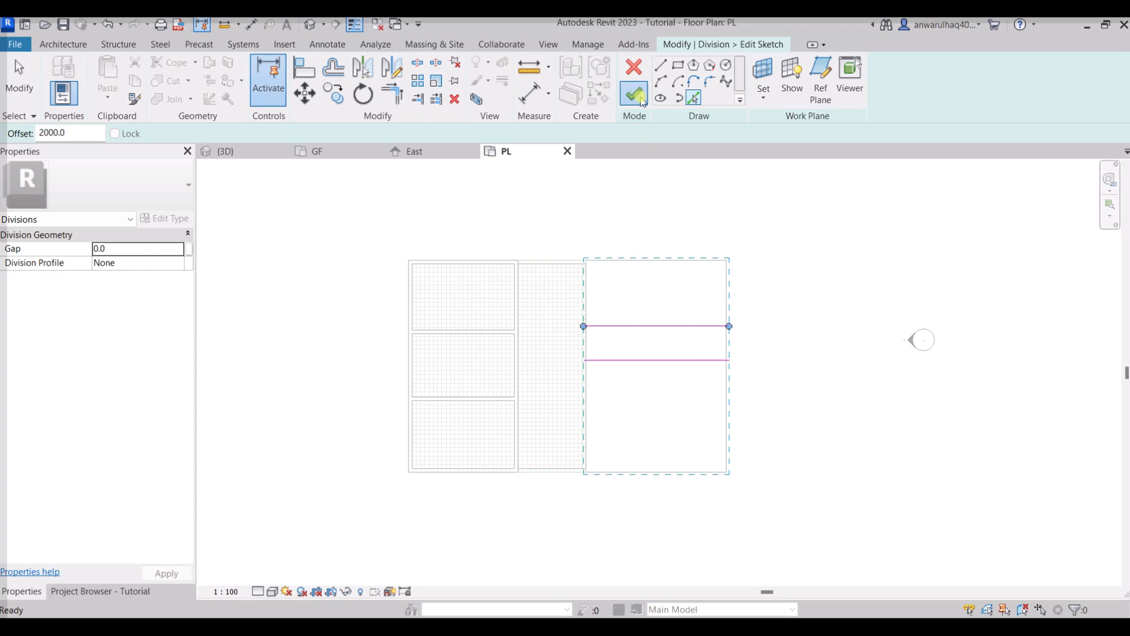
left_click(633, 94)
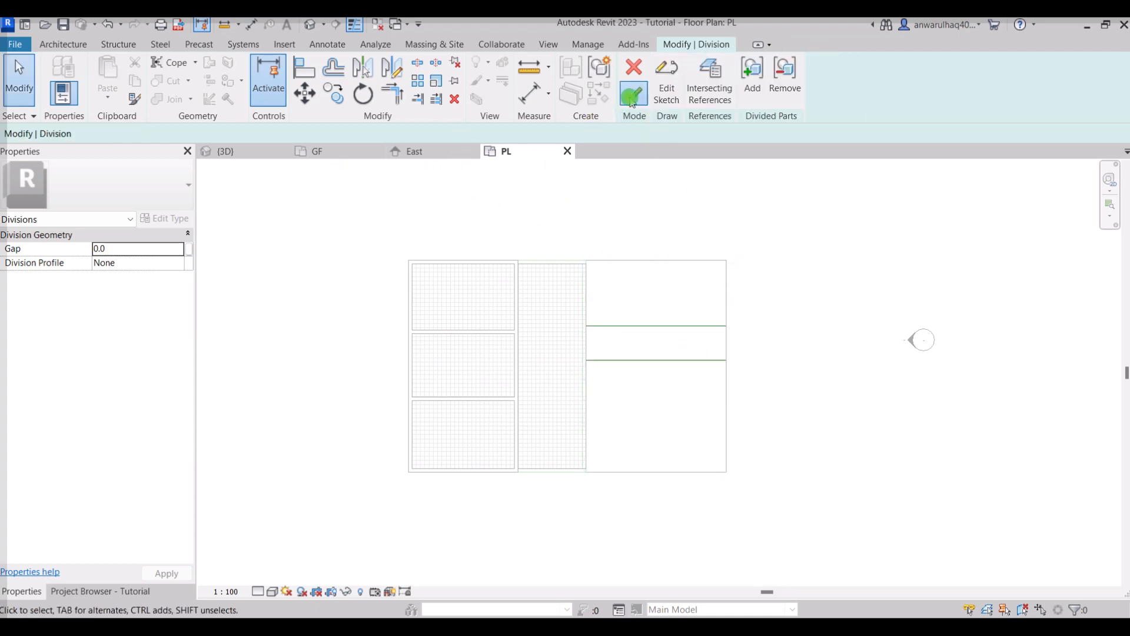
key("Escape")
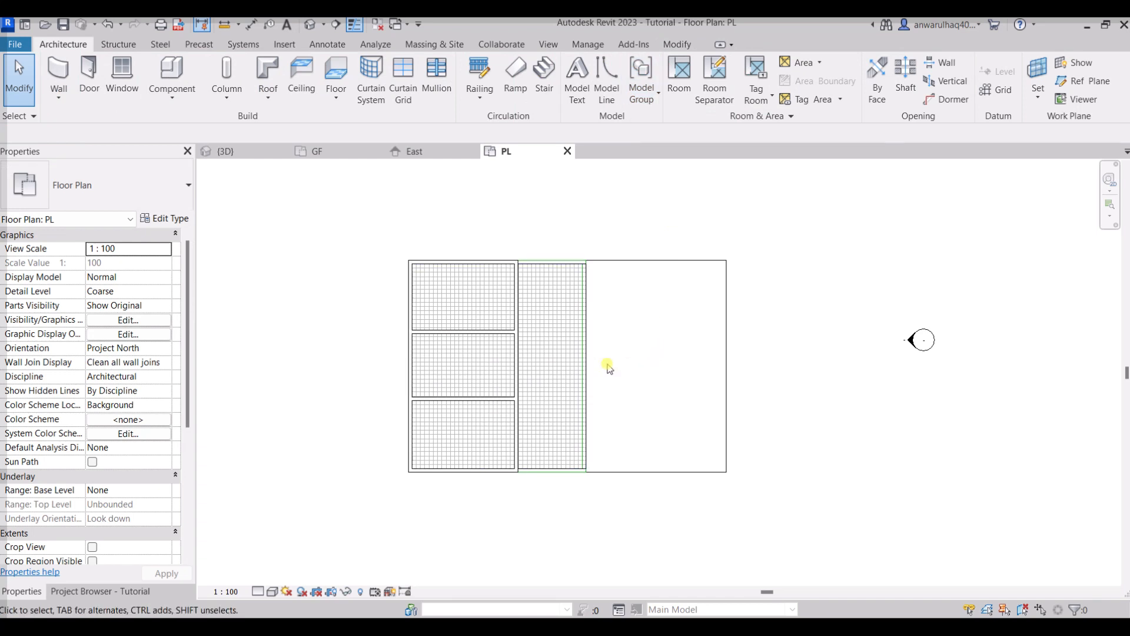
Step: Select the narrow middle strip of the divided Lawn finish in the 3D view and inspect it
left_click(245, 152)
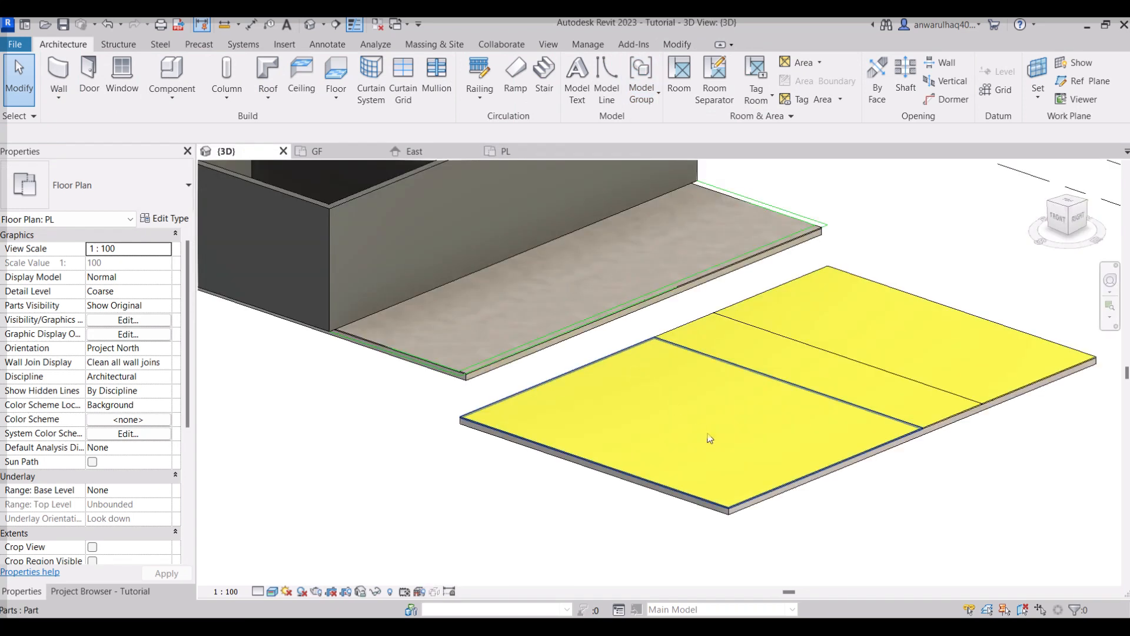
left_click(931, 424)
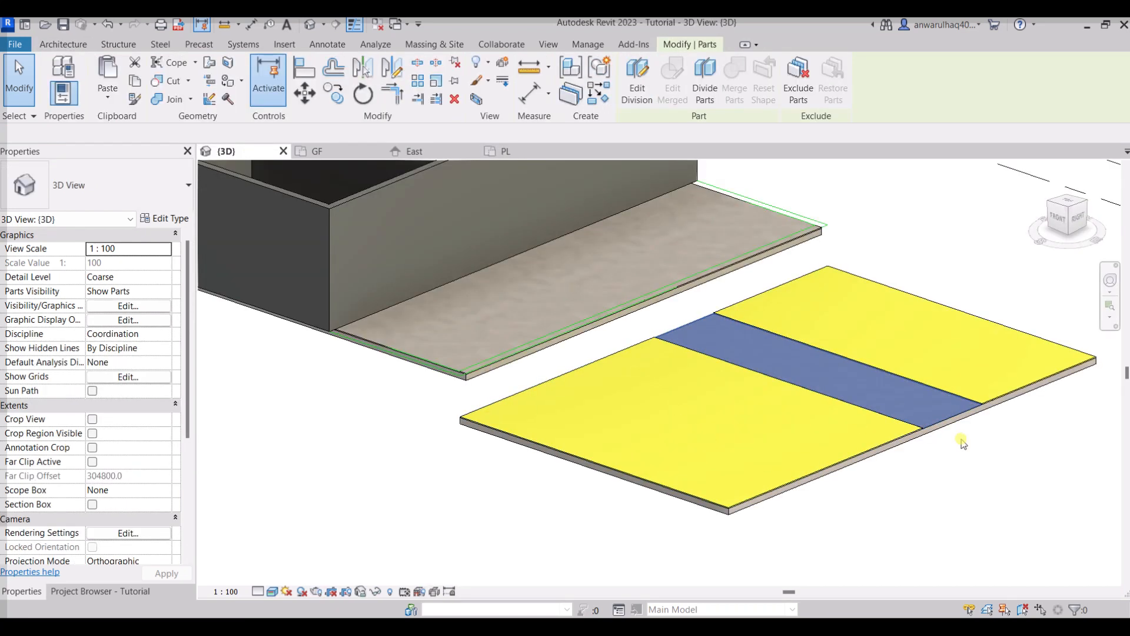
middle_click_drag(934, 472, 864, 484)
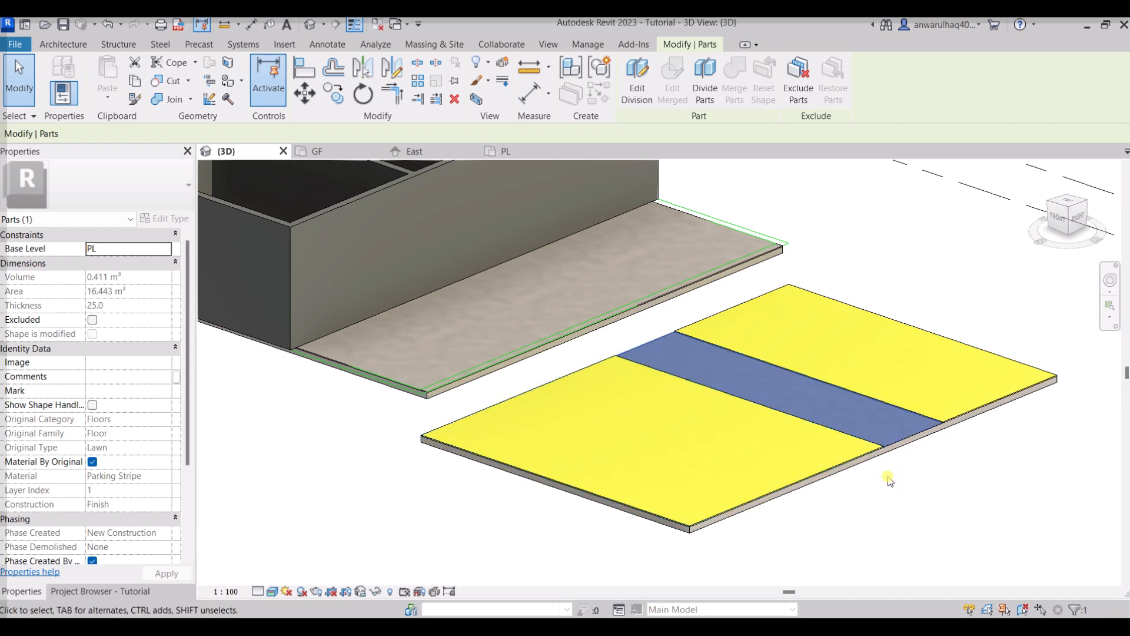
middle_click_drag(890, 480, 848, 421, "shift")
scroll(868, 442, "up", 3)
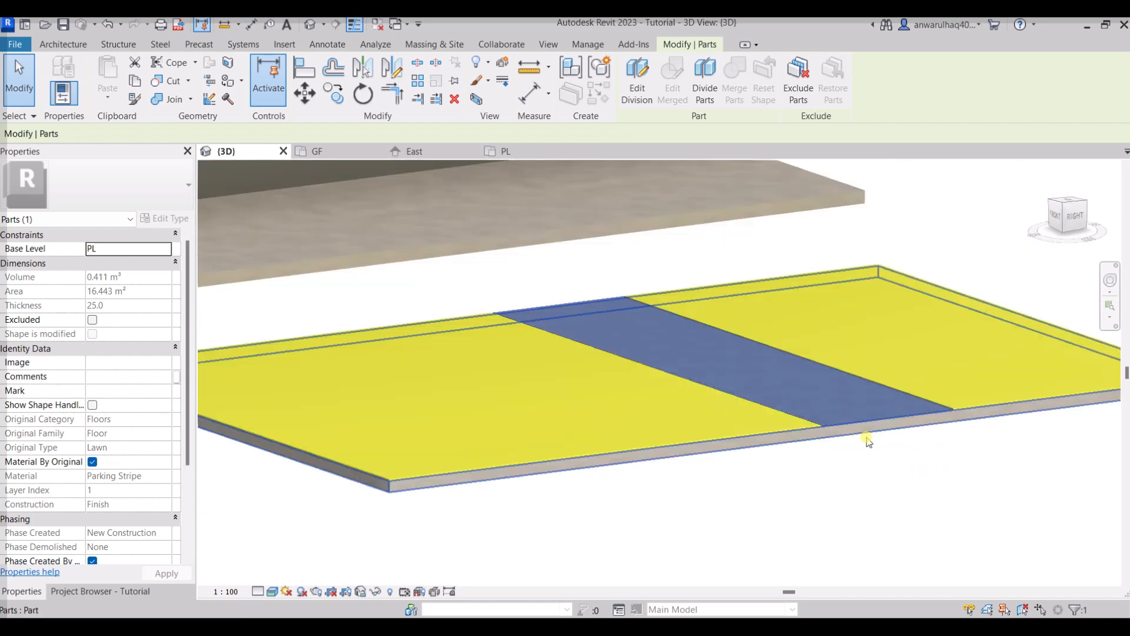
scroll(869, 442, "up", 1)
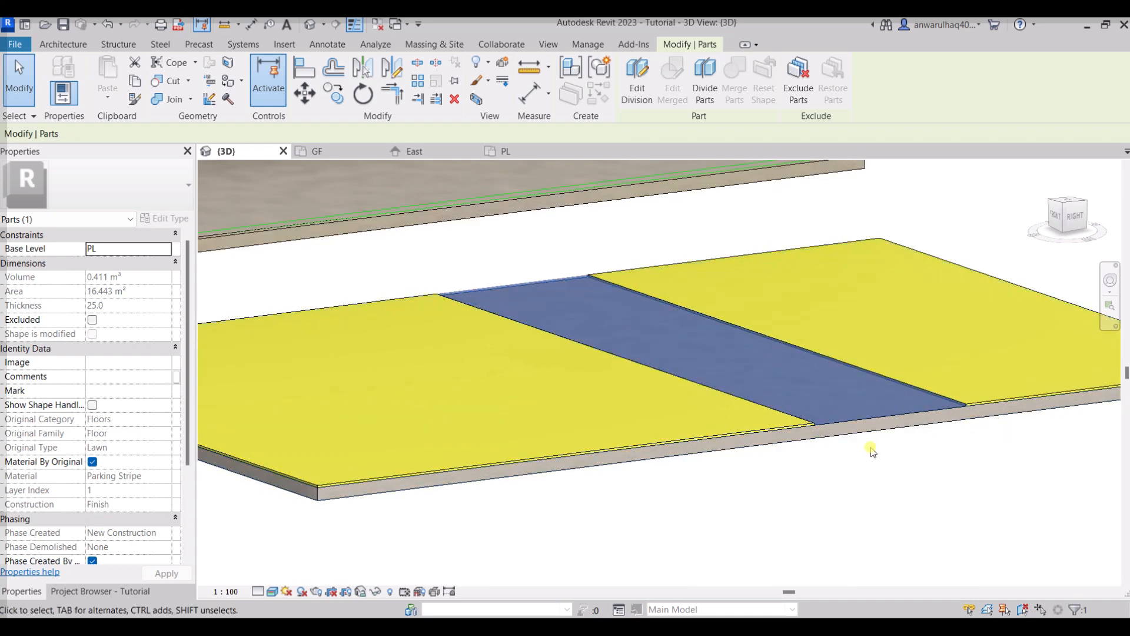
scroll(878, 463, "down", 2)
middle_click_drag(891, 471, 844, 452, "shift")
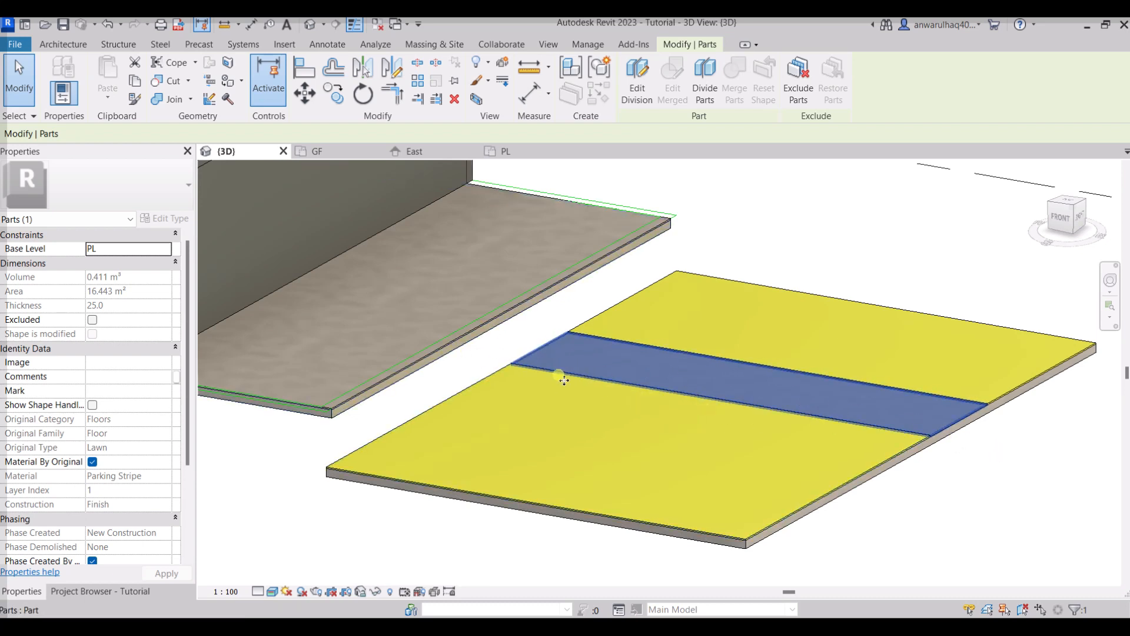
Step: Turn off Material By Original for the middle strip and open its material for editing
left_click(93, 464)
left_click(139, 474)
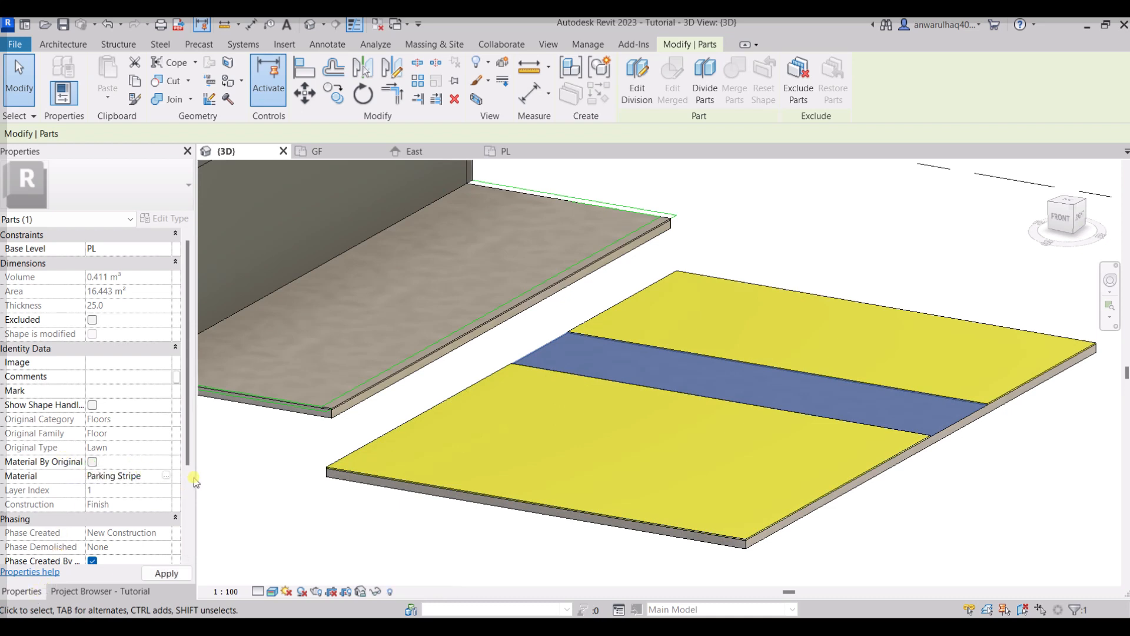
left_click(167, 476)
left_click(167, 477)
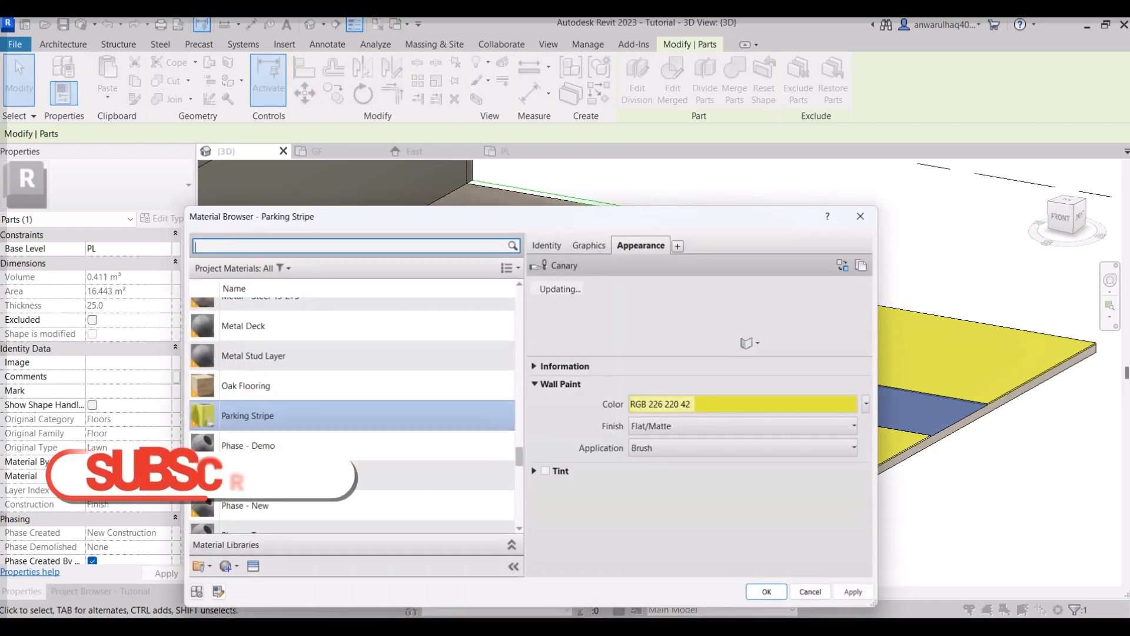
Step: Create a new project material and rename it 1-Tuff tile
scroll(283, 409, "up", 3)
left_click(283, 415)
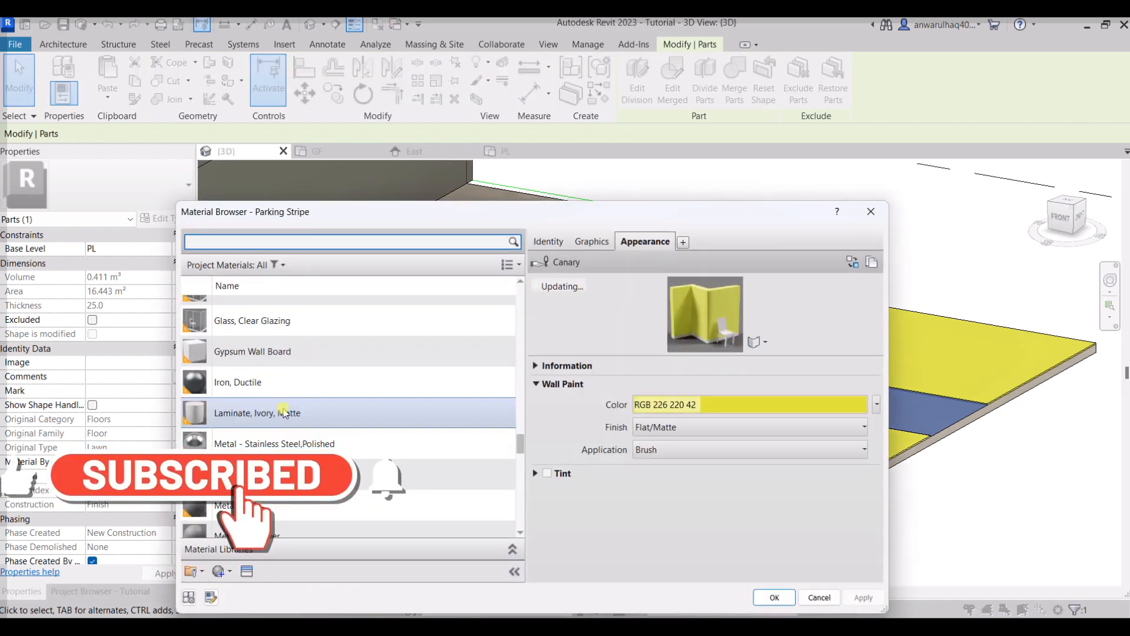
scroll(284, 412, "up", 3)
left_click(293, 353)
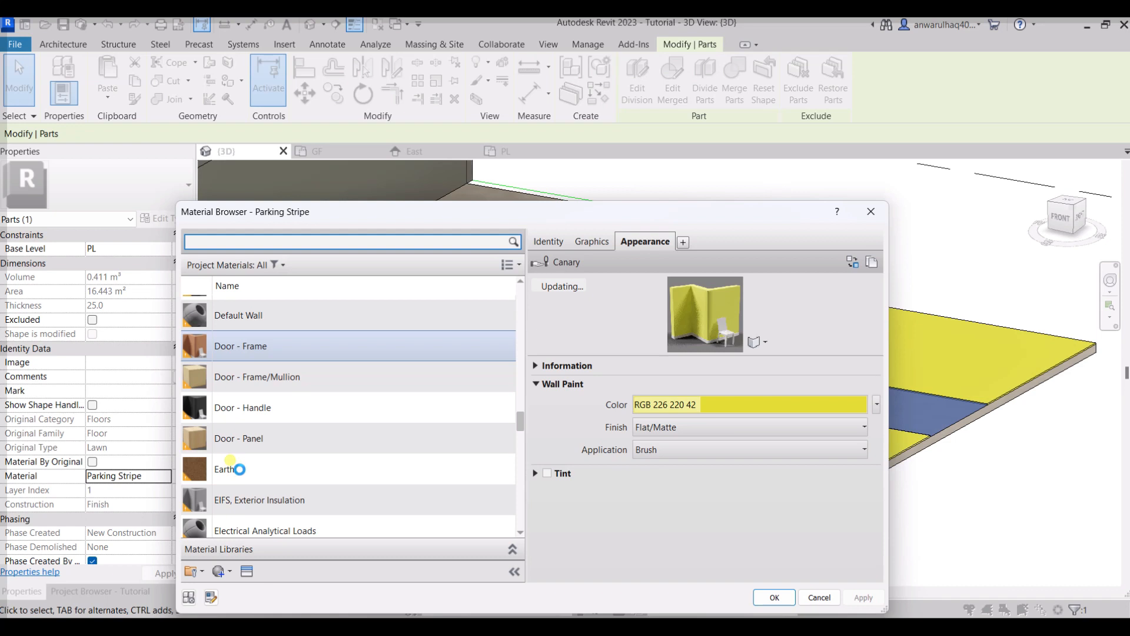
scroll(242, 471, "up", 2)
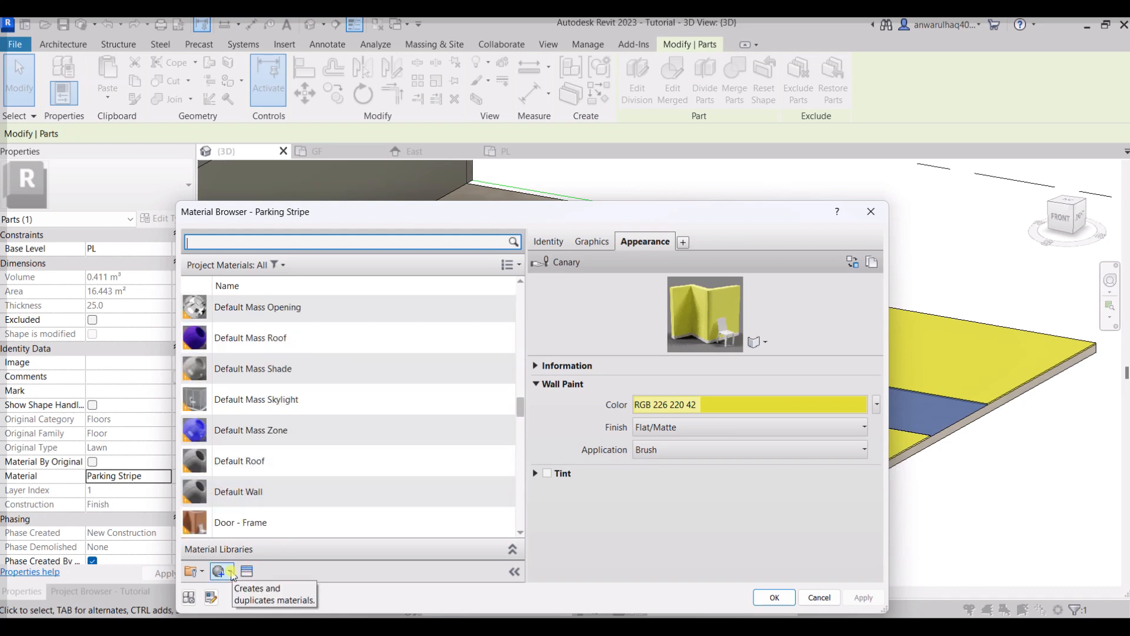
left_click(231, 572)
left_click(253, 591)
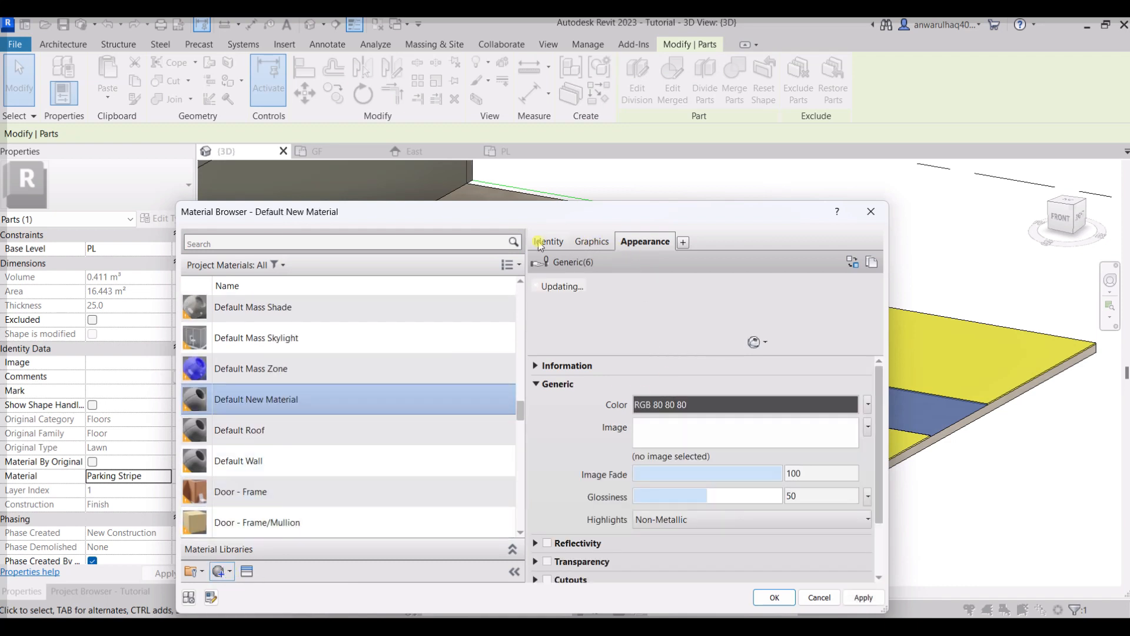
right_click(356, 391)
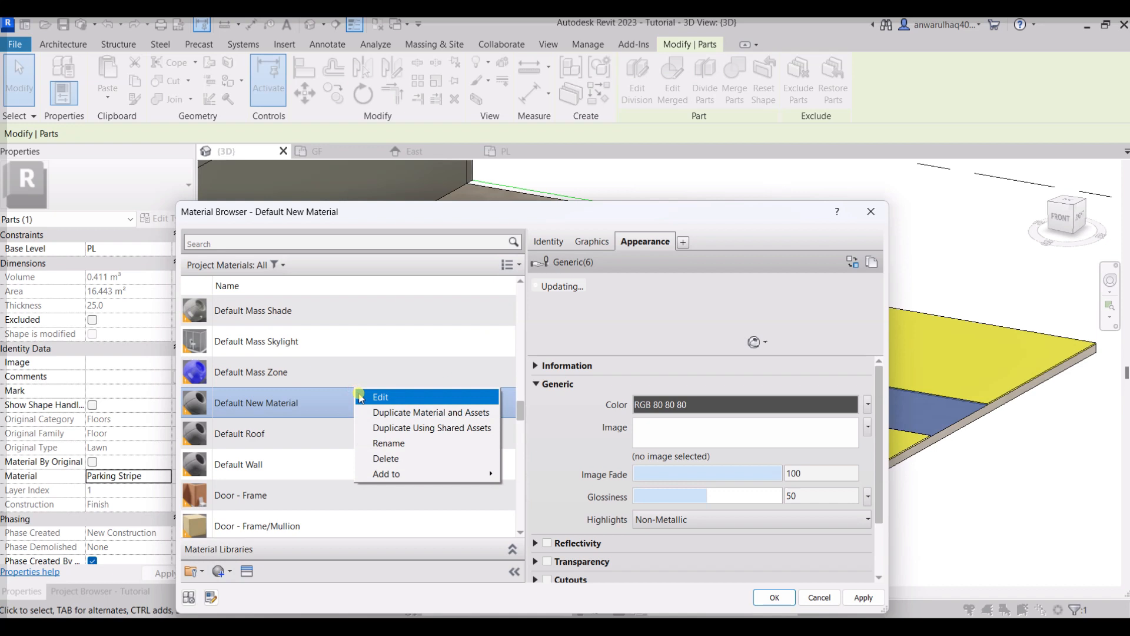
left_click(412, 443)
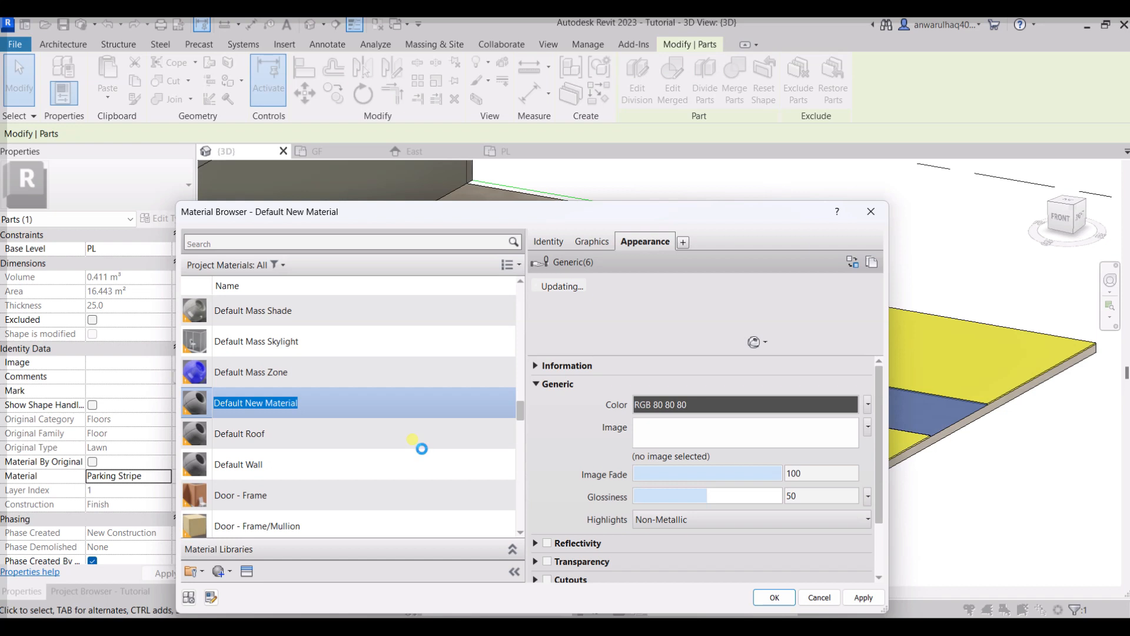
type("Tuff tile")
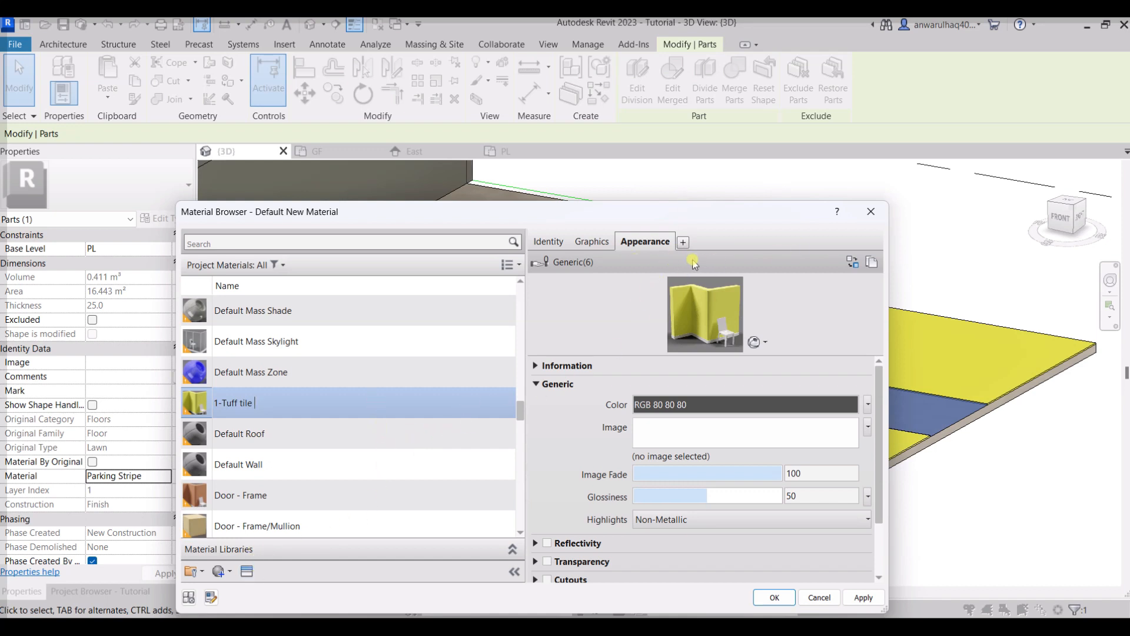
Step: Replace the 1-Tuff tile material's appearance asset with Acoustic Tile - 2x2 Gray Fissured from the Appearance Library
left_click(597, 248)
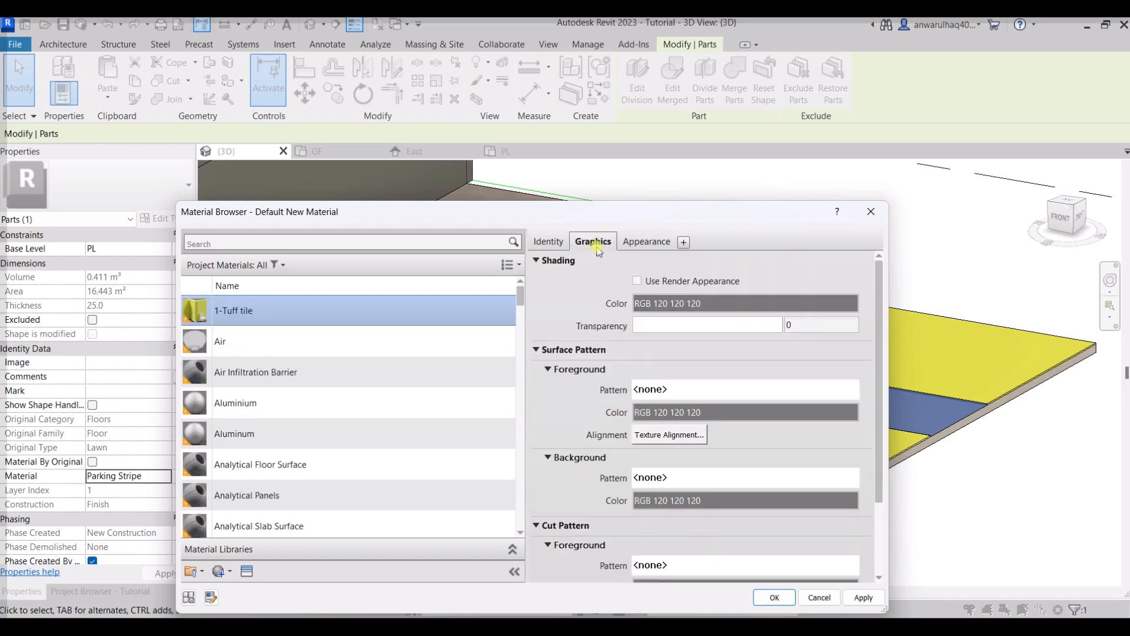
left_click(642, 243)
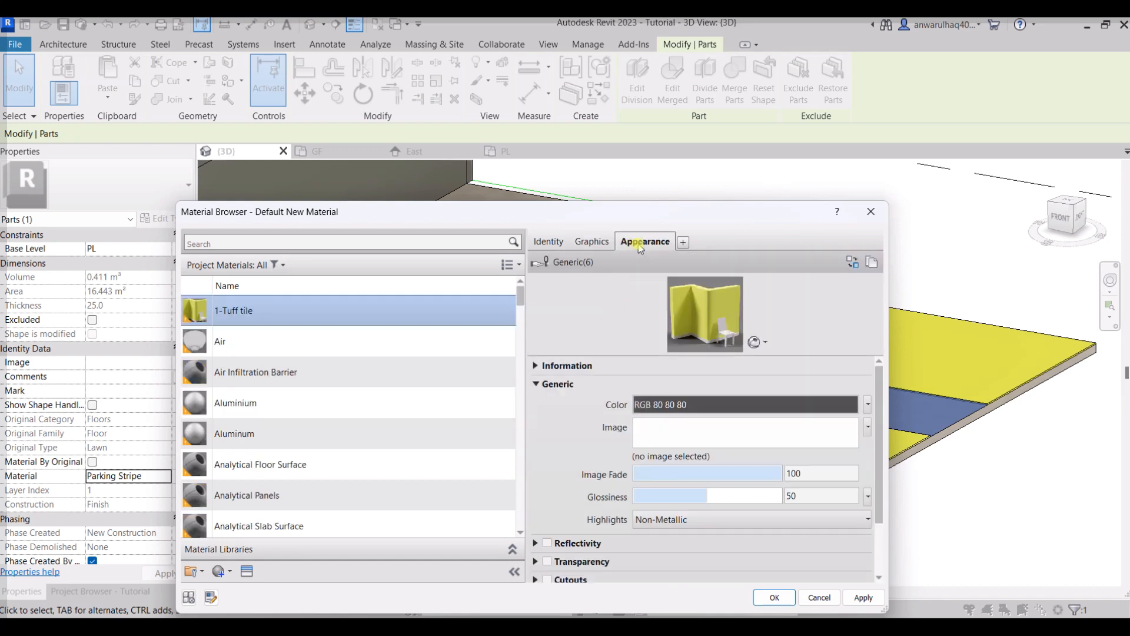
left_click(854, 262)
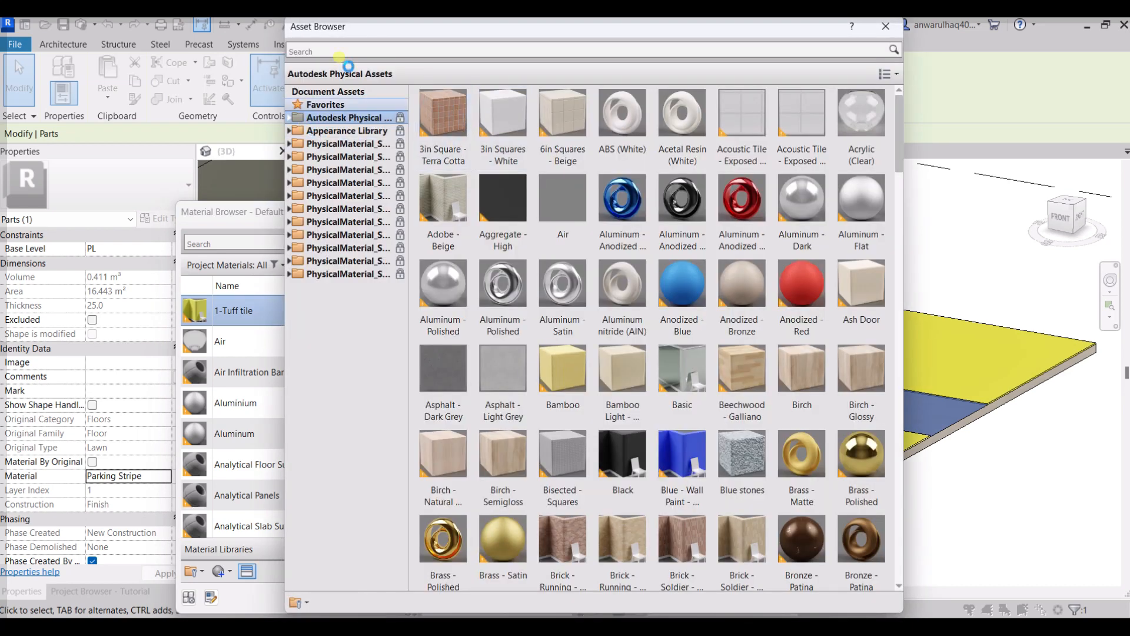
left_click(294, 134)
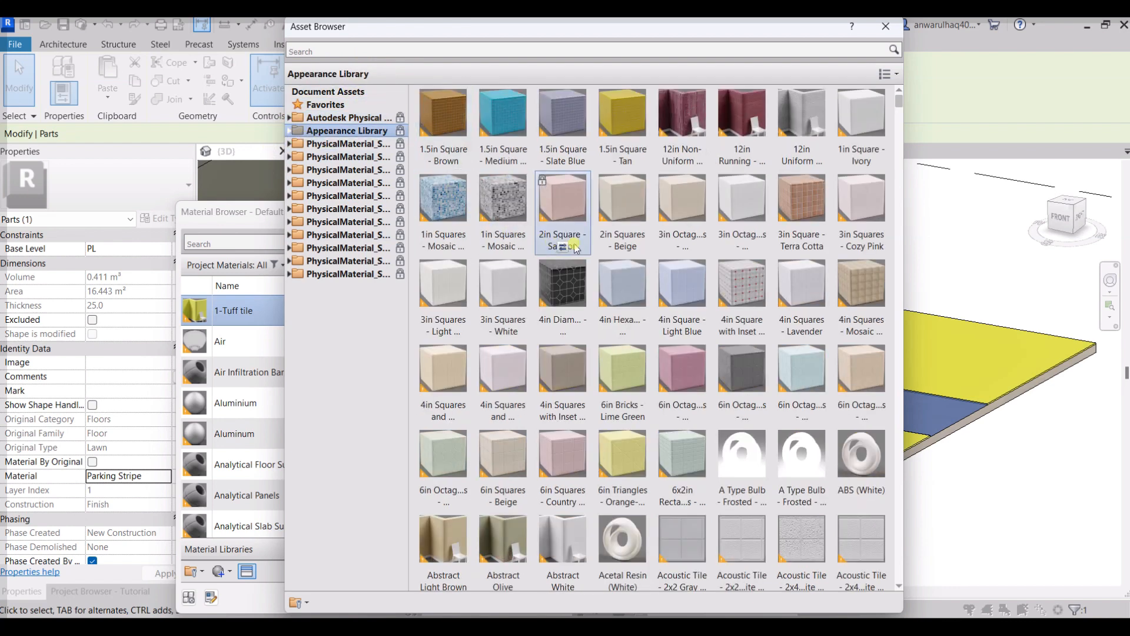
mouse_move(586, 293)
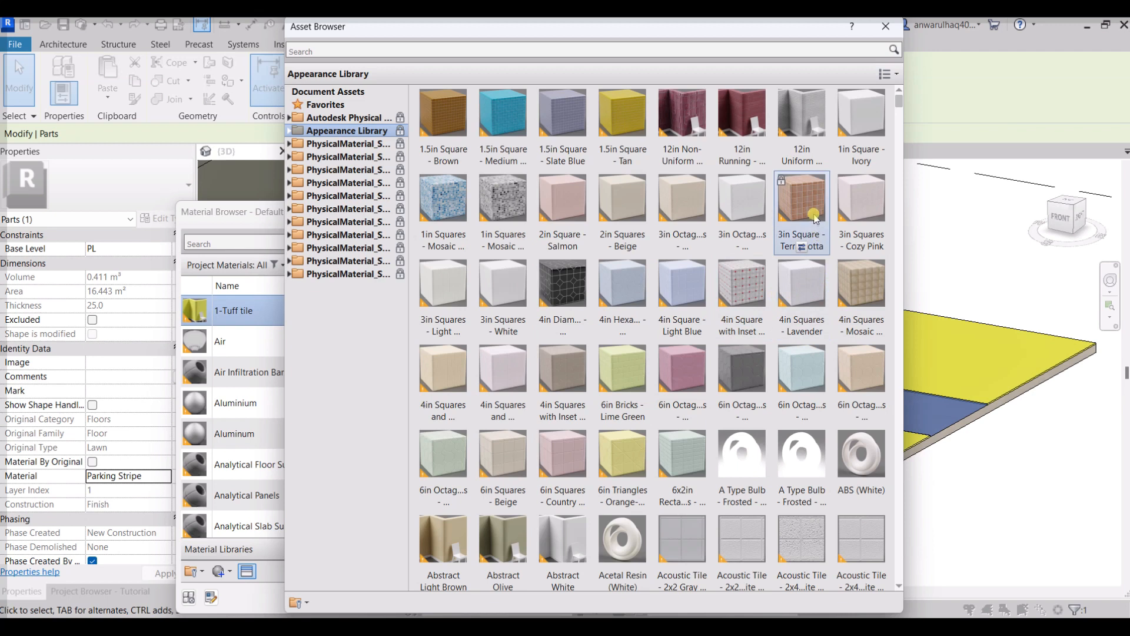
left_click(804, 543)
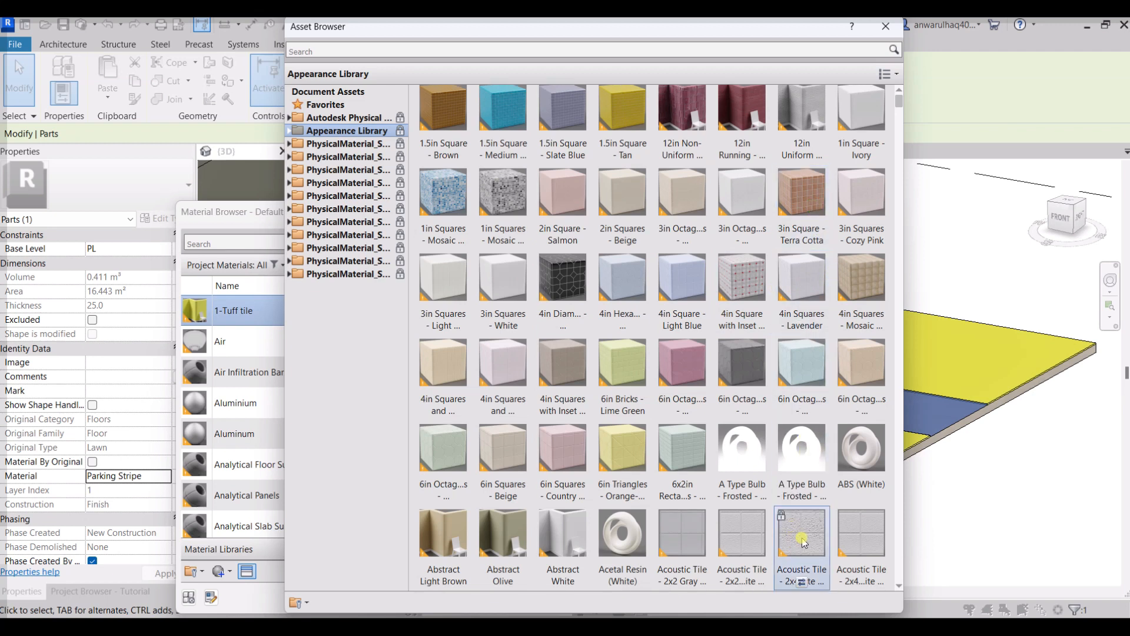
left_click(802, 582)
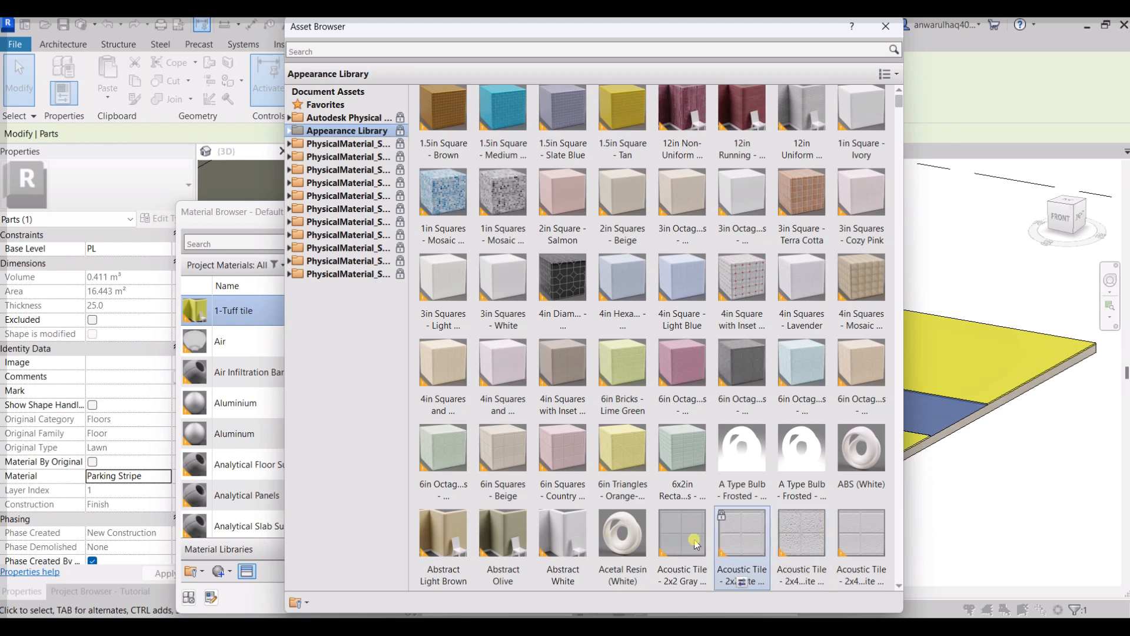
left_click(682, 584)
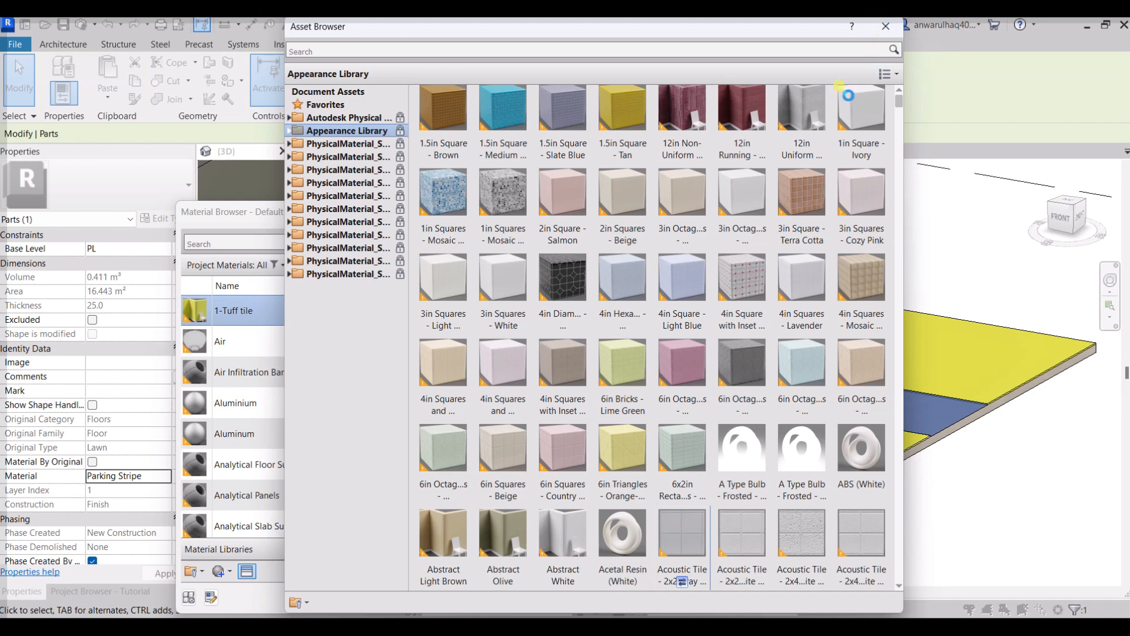
left_click(888, 27)
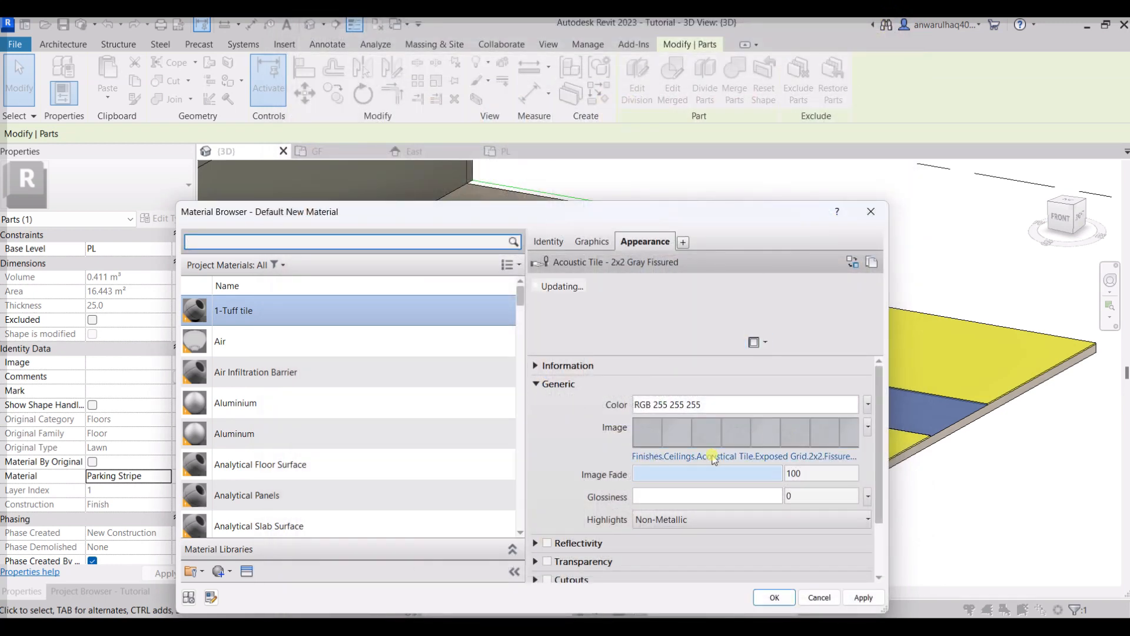
Step: Assign the 1-Tuff tile material to the middle strip, then reopen the material to check its appearance
left_click_drag(690, 212, 687, 207)
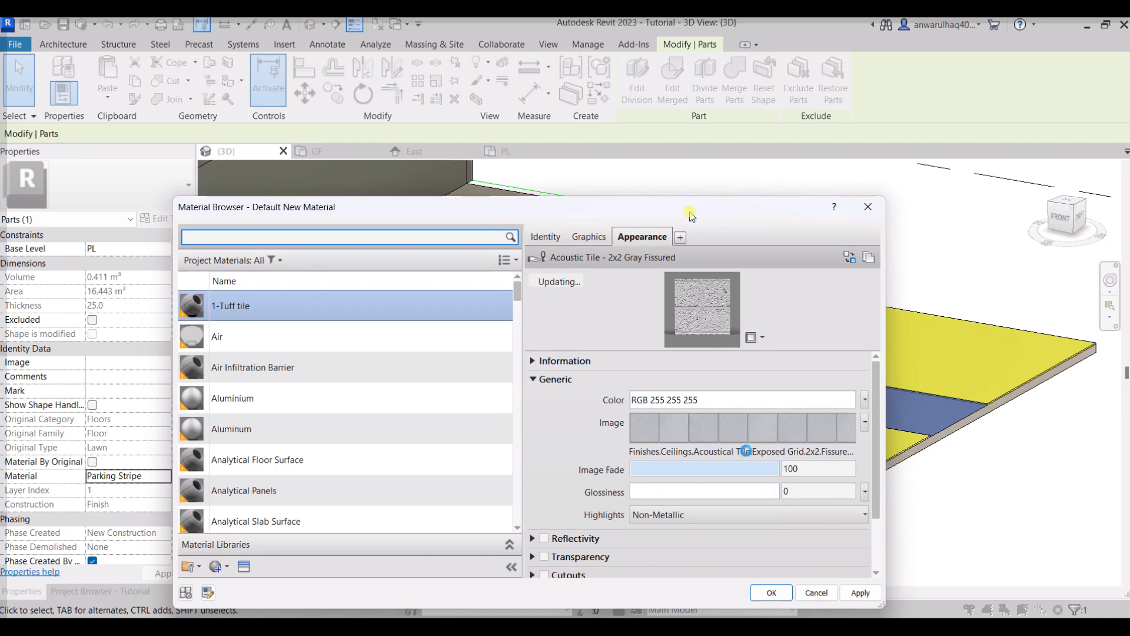
left_click_drag(690, 214, 686, 175)
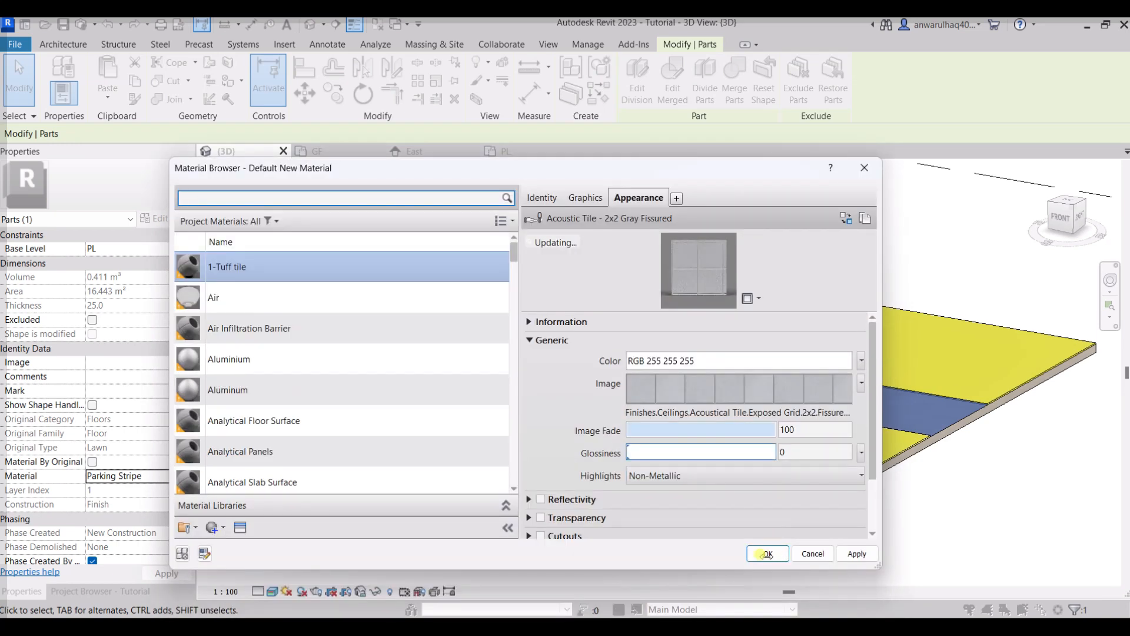
left_click(767, 554)
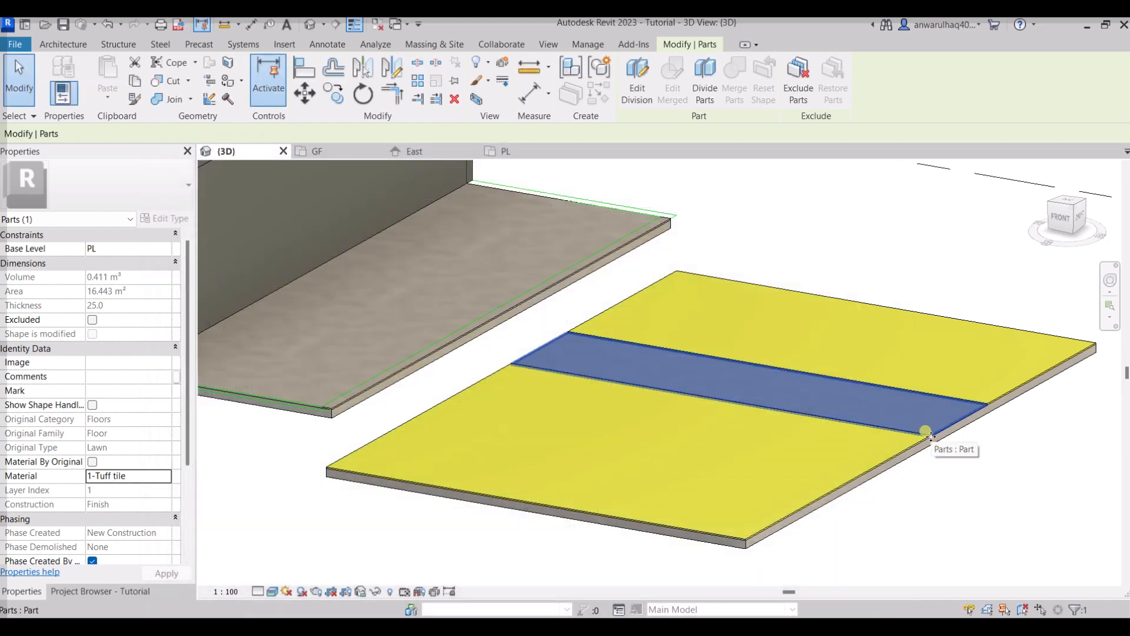
left_click(154, 478)
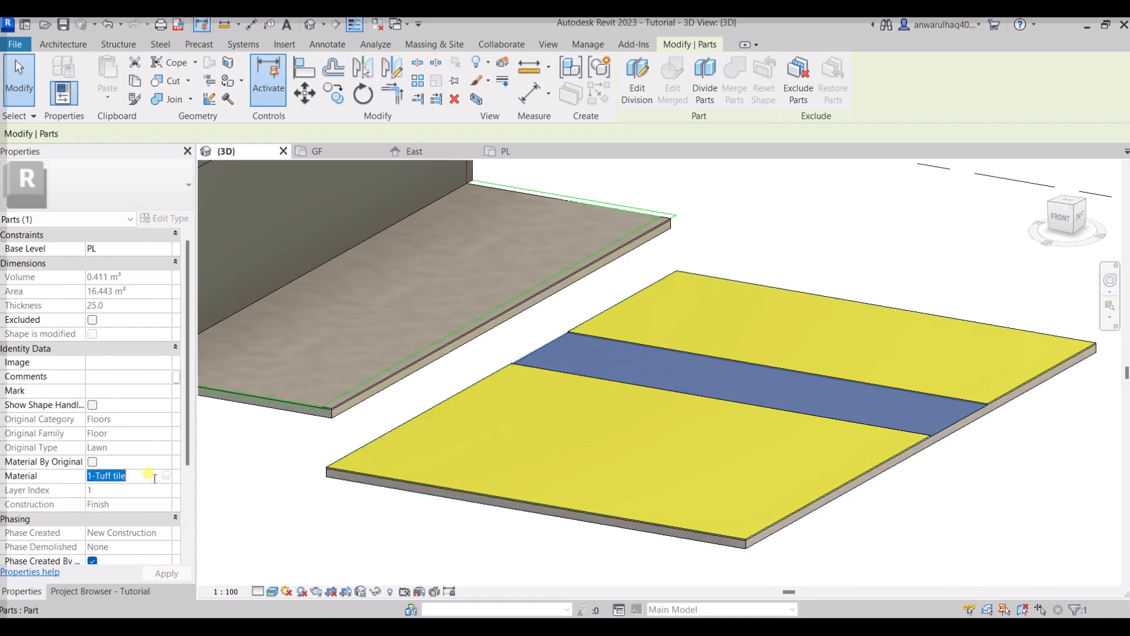
left_click(163, 476)
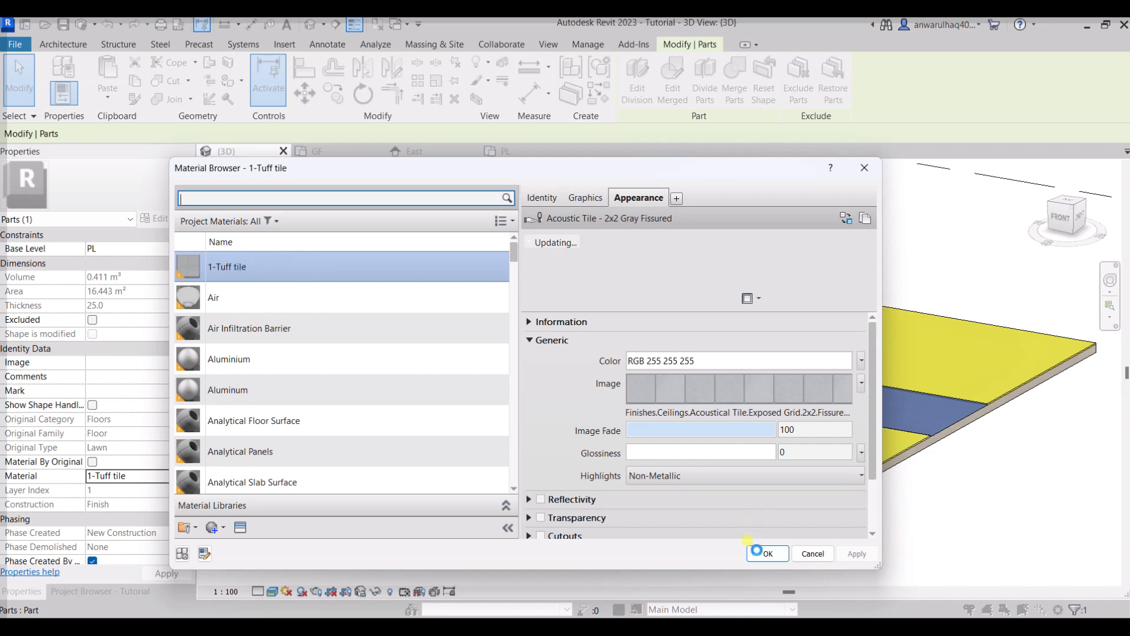
left_click(764, 553)
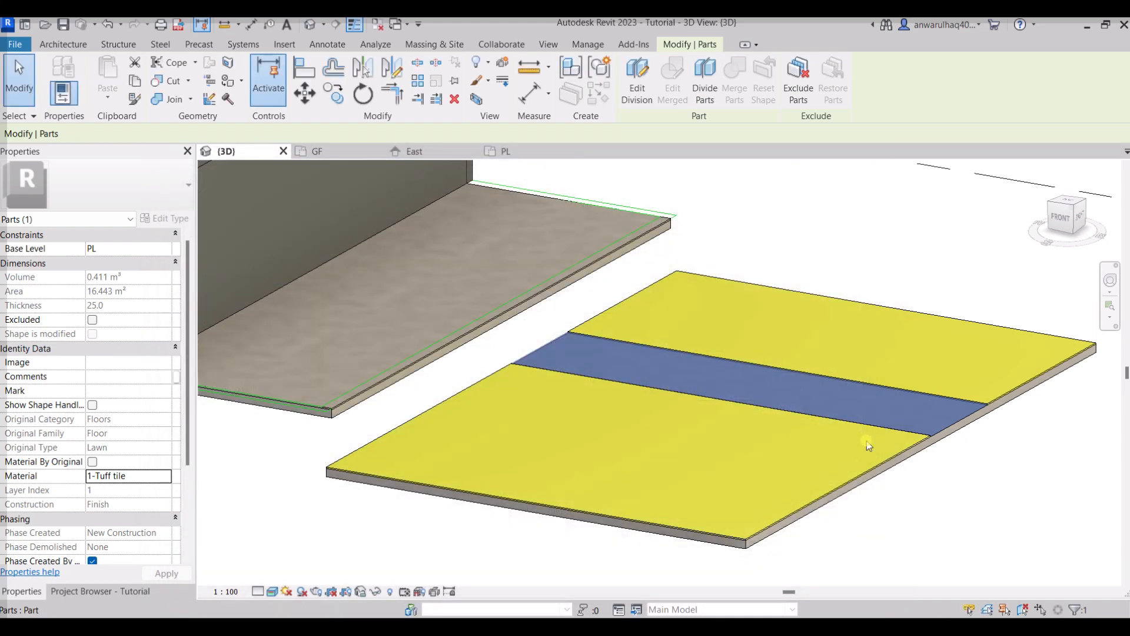
Step: Deselect the strip, inspect its tile finish in the 3D view and dismiss the save reminder without saving
key("Escape")
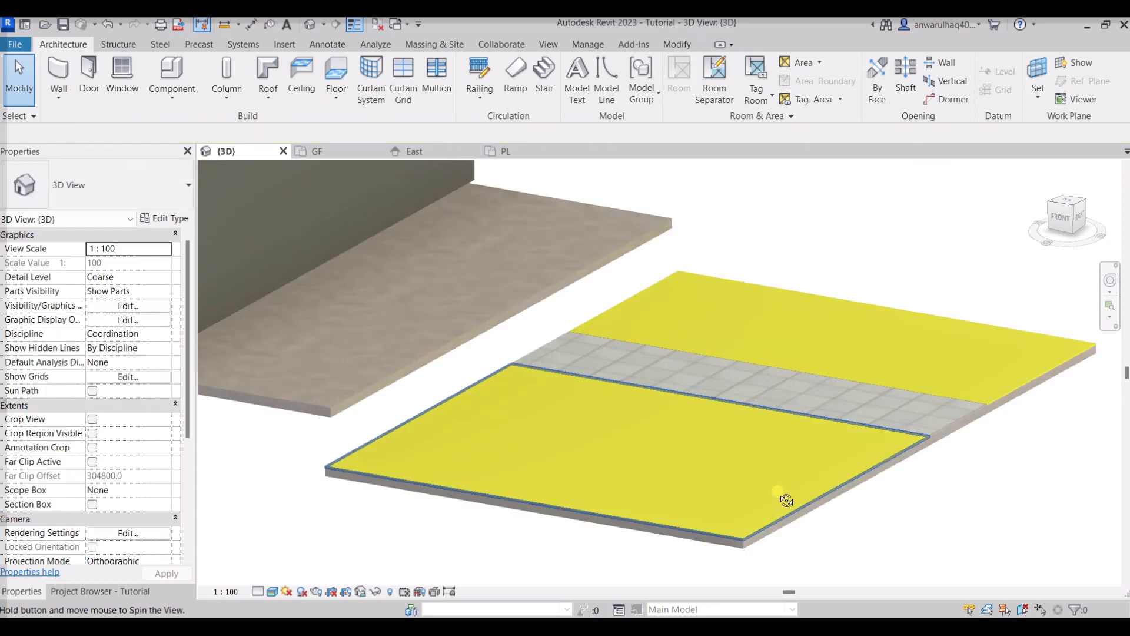
middle_click_drag(787, 497, 872, 456, "shift")
scroll(869, 455, "up", 3)
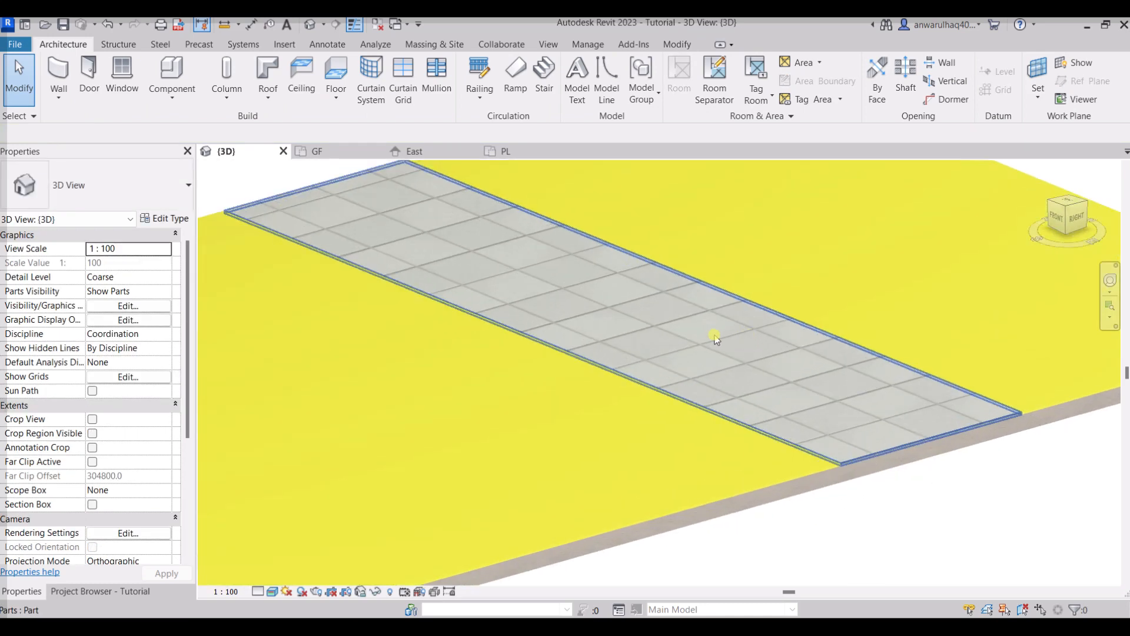
scroll(823, 453, "down", 3)
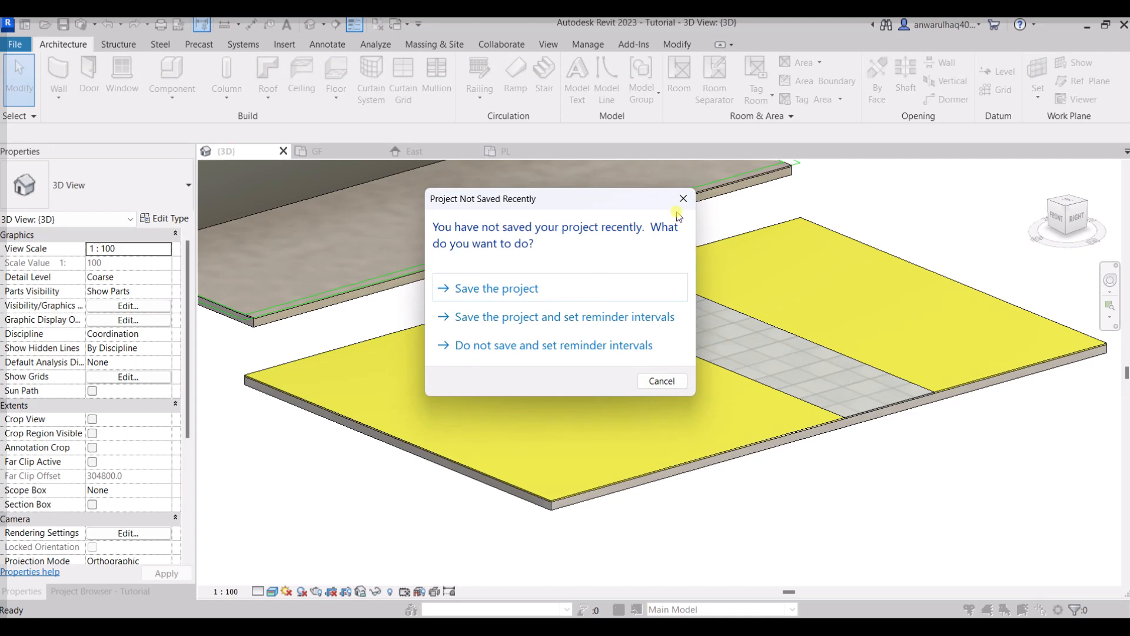
left_click(683, 199)
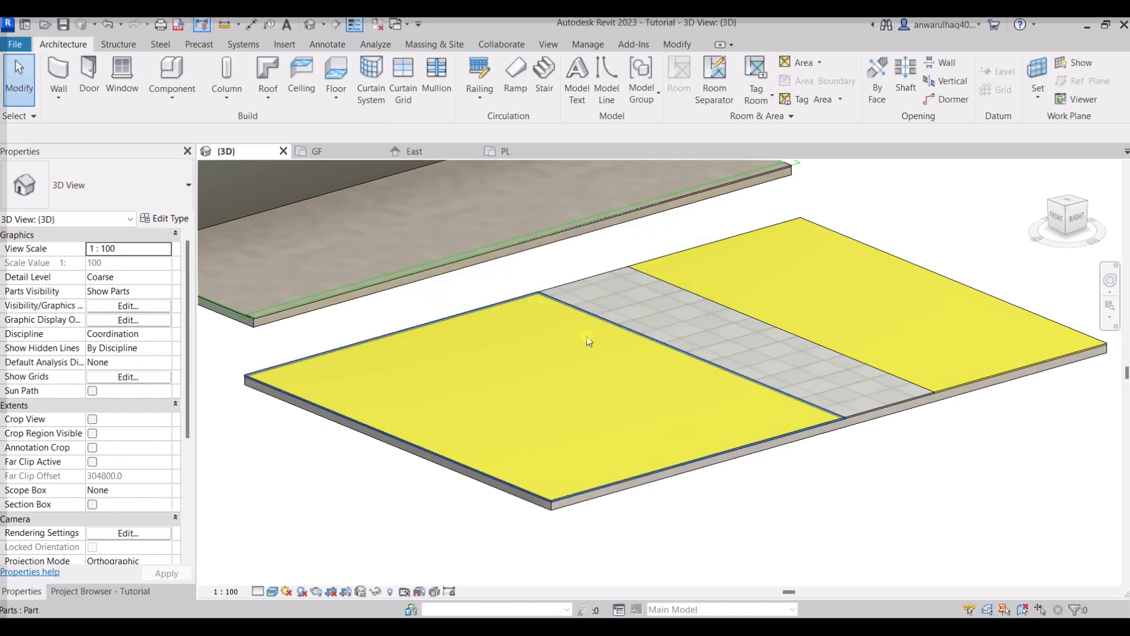
middle_click_drag(618, 425, 681, 563)
scroll(562, 416, "down", 1)
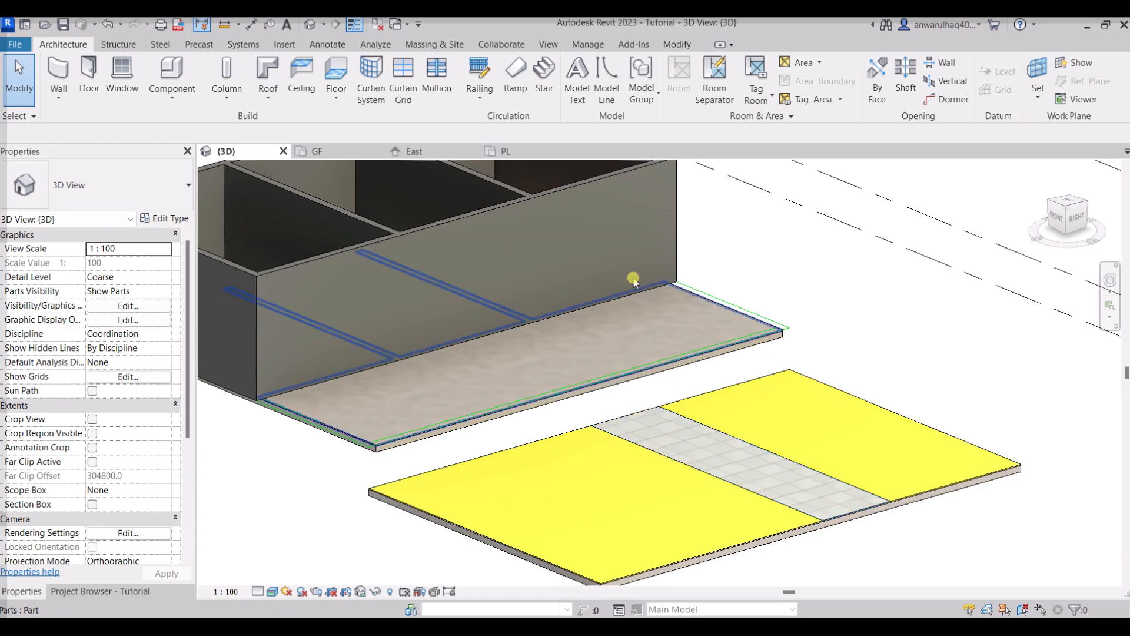
Step: Start Split Face on the outer face of the long Generic - 200mm wall beside the concrete slab
left_click(473, 223)
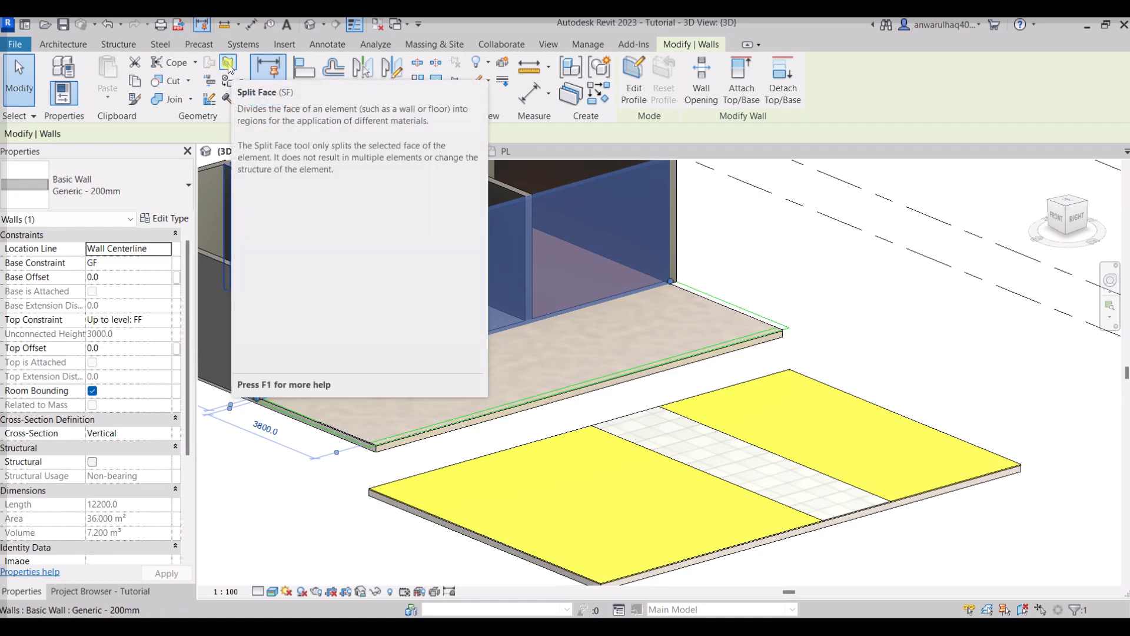
key("Escape")
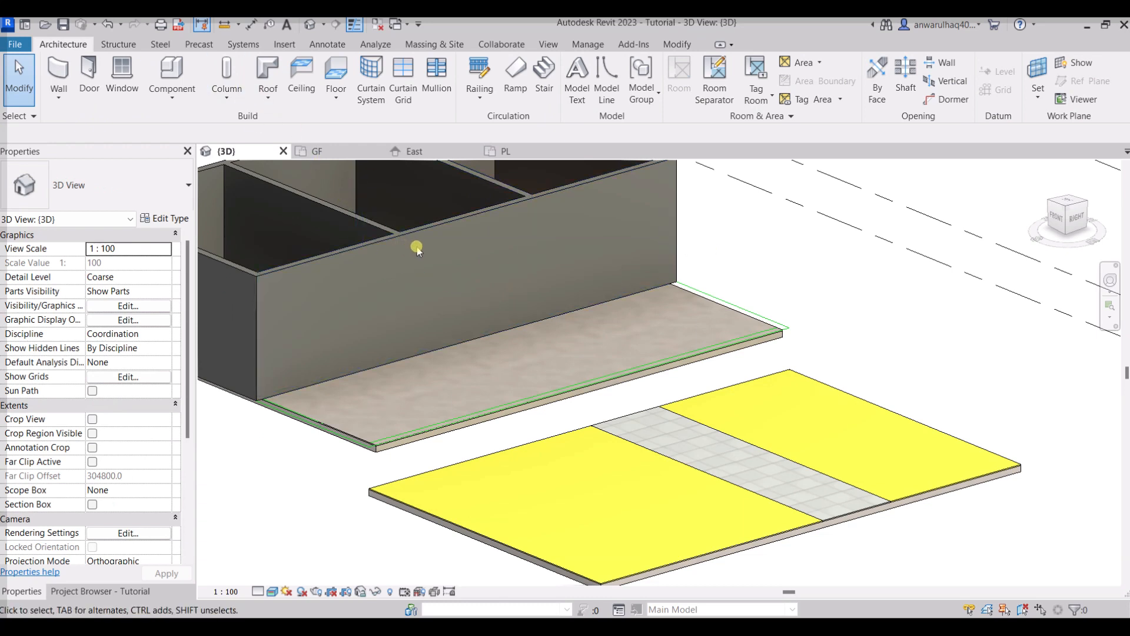
key("s")
key("f")
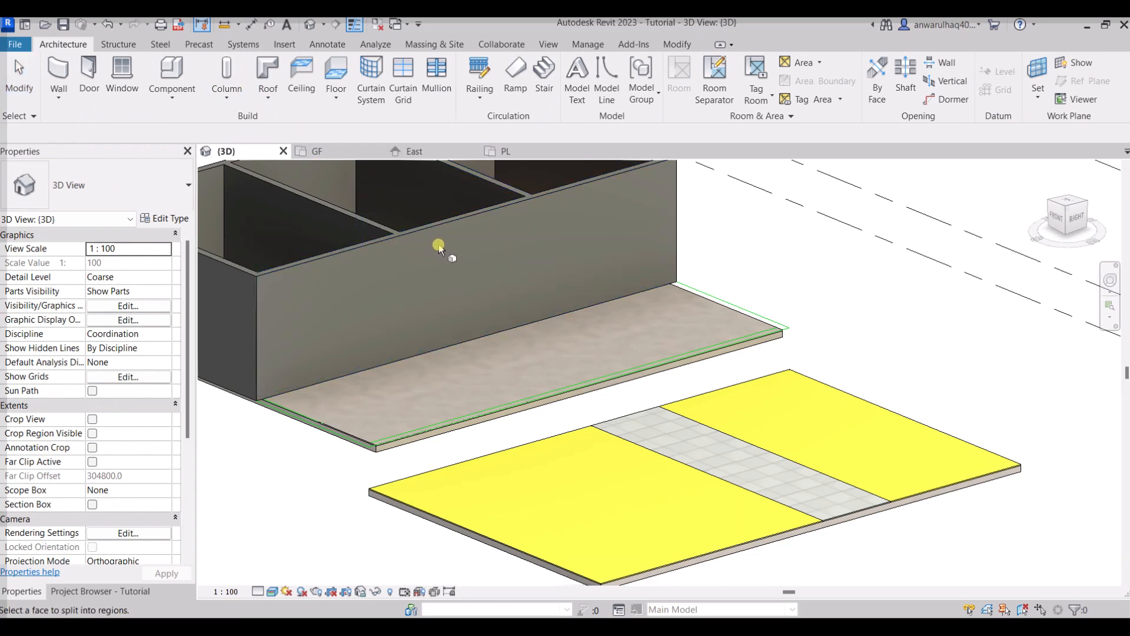
scroll(419, 246, "down", 5)
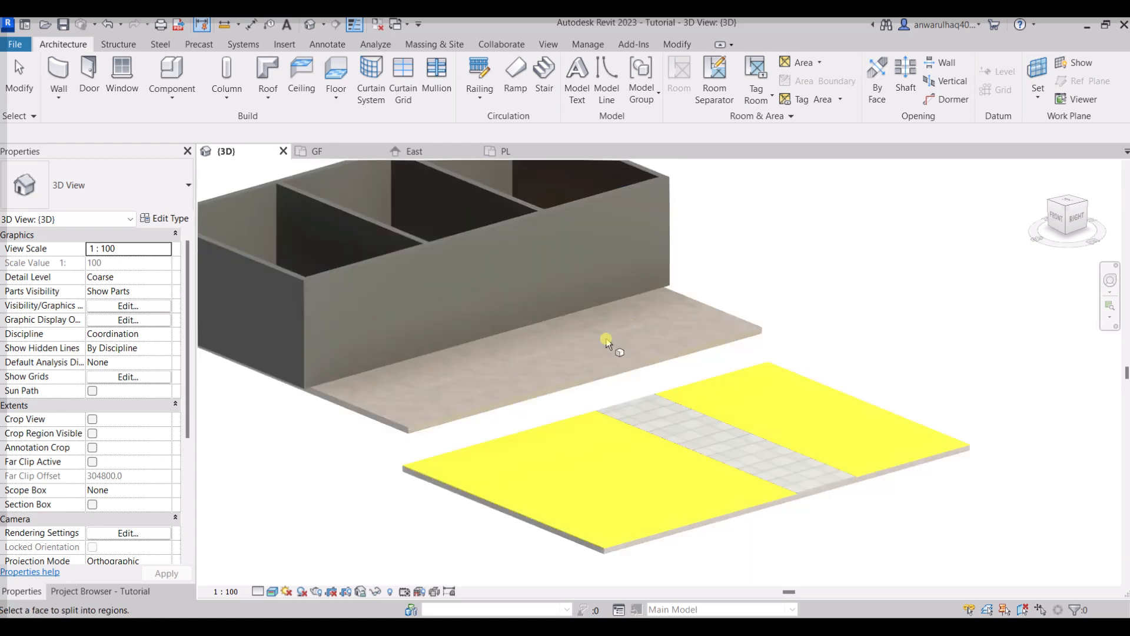
middle_click_drag(613, 348, 575, 401)
scroll(566, 312, "up", 3)
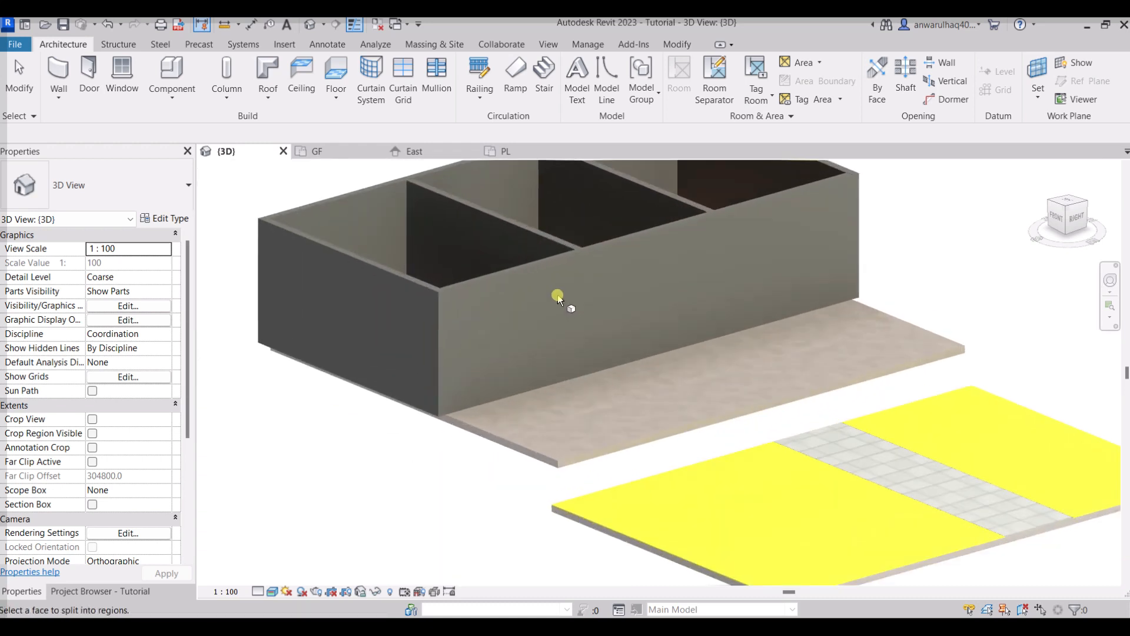
scroll(576, 295, "down", 3)
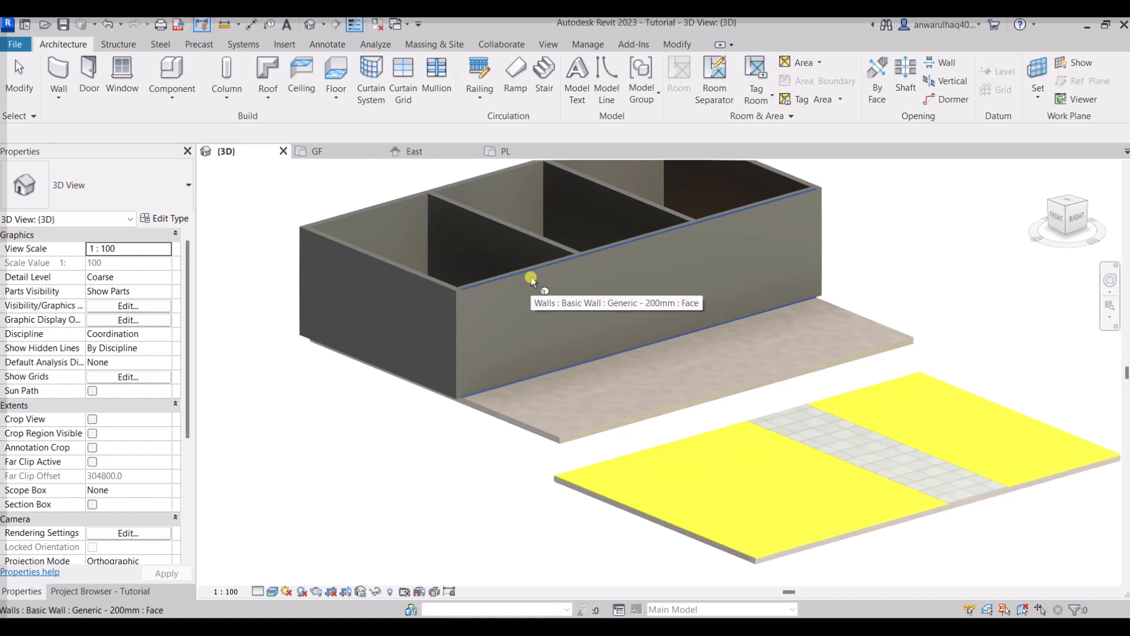
left_click(532, 281)
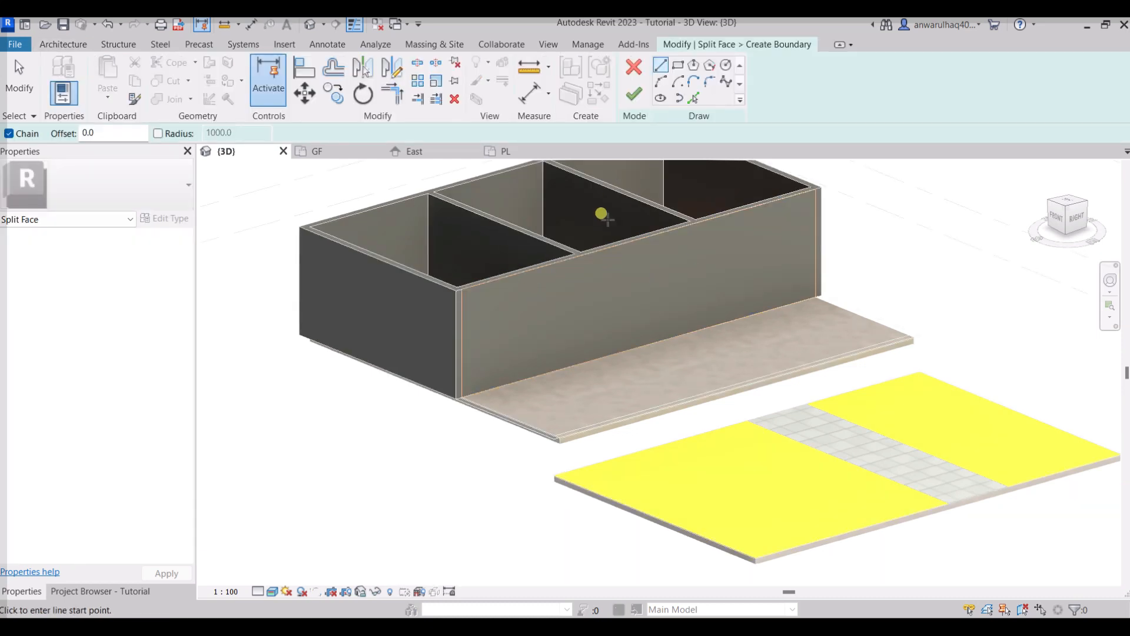
Step: Draw a vertical 3000 line across the wall face's full height in line with the first partition wall, and finish the split
scroll(604, 215, "up", 2)
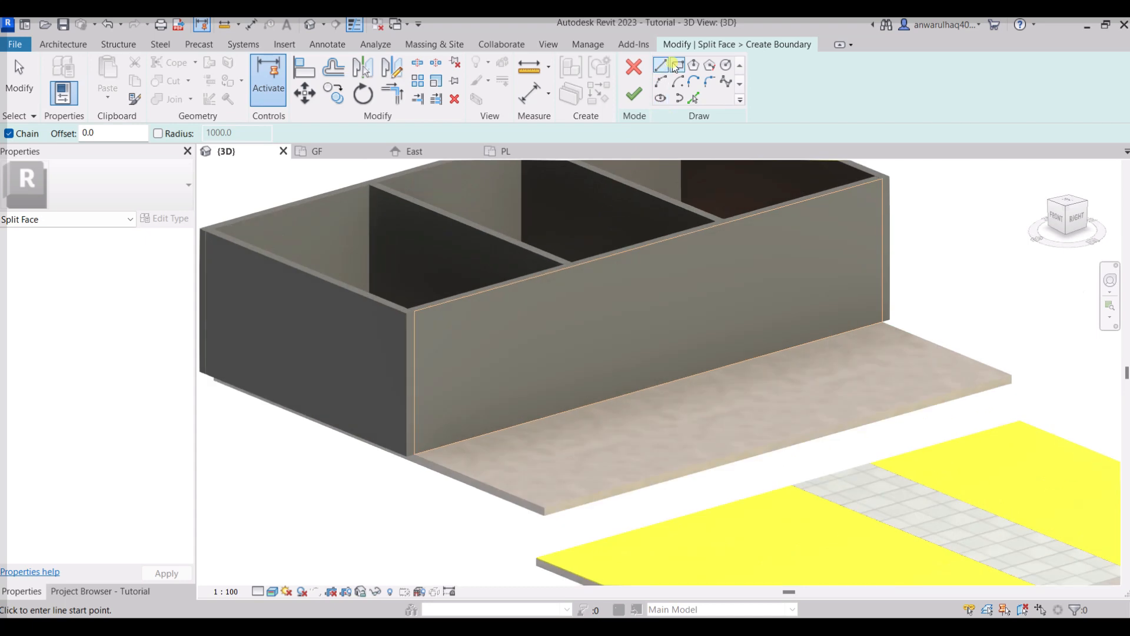
left_click(661, 65)
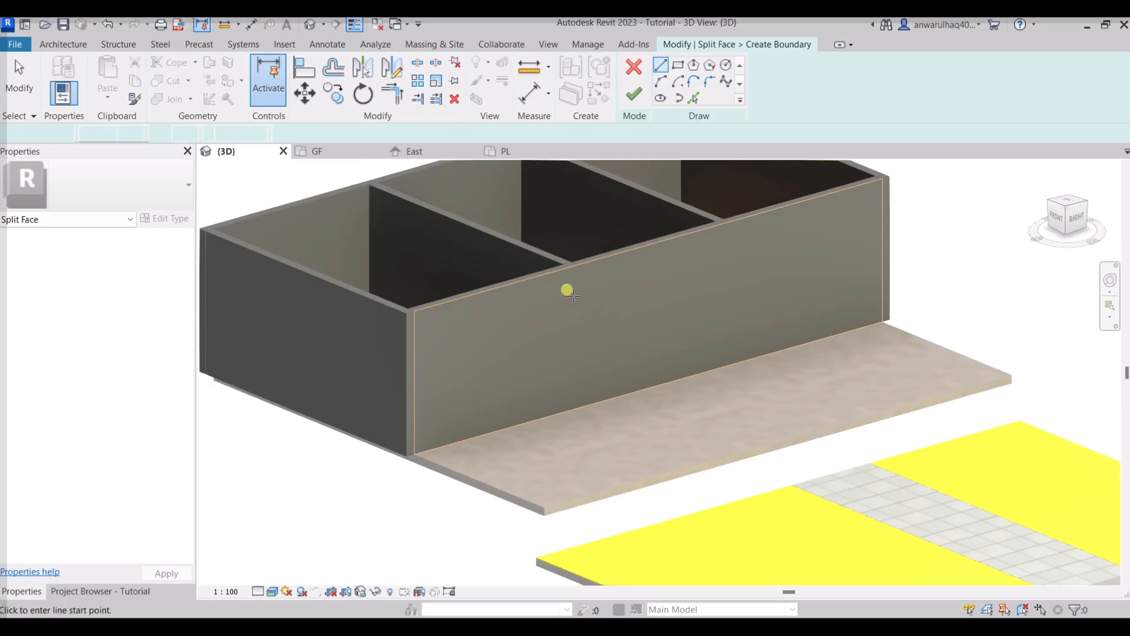
left_click(569, 265)
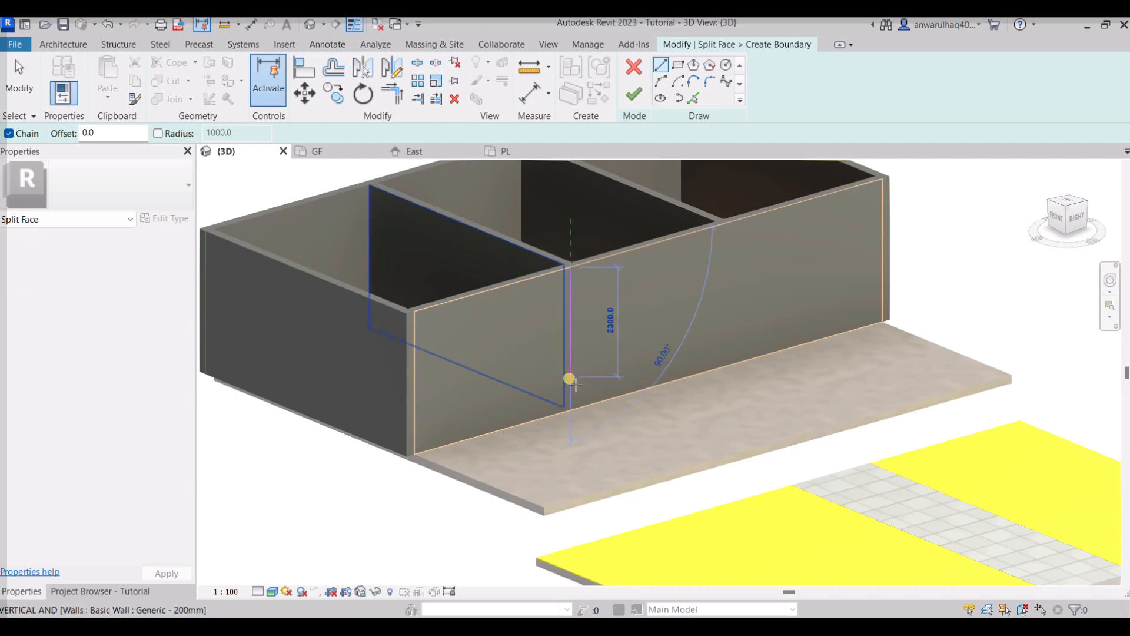
left_click(571, 412)
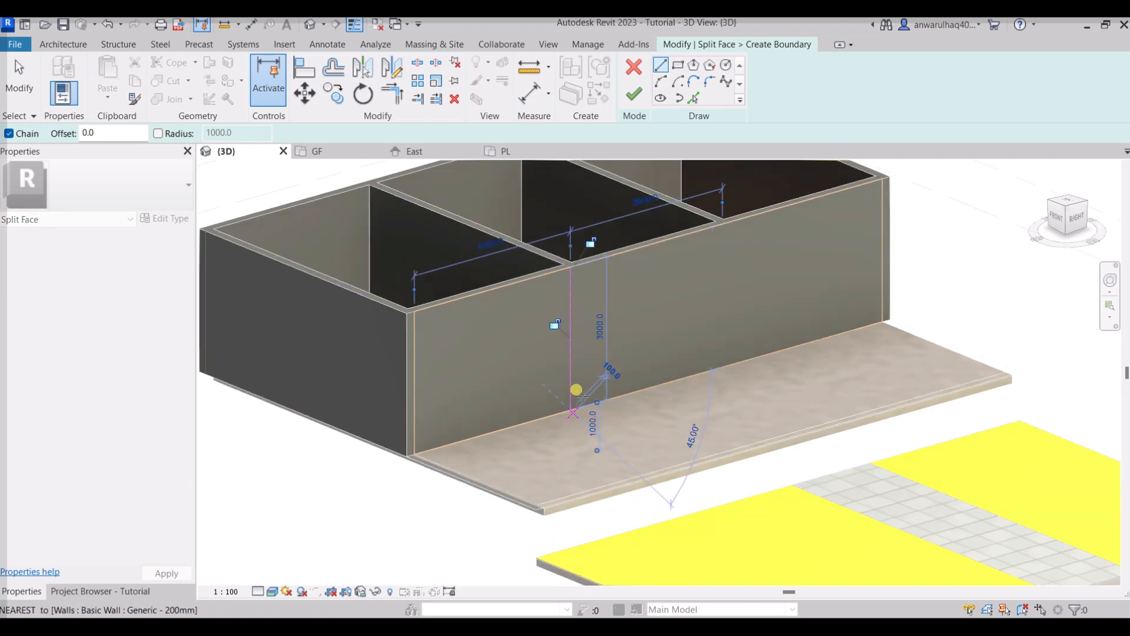
left_click(634, 94)
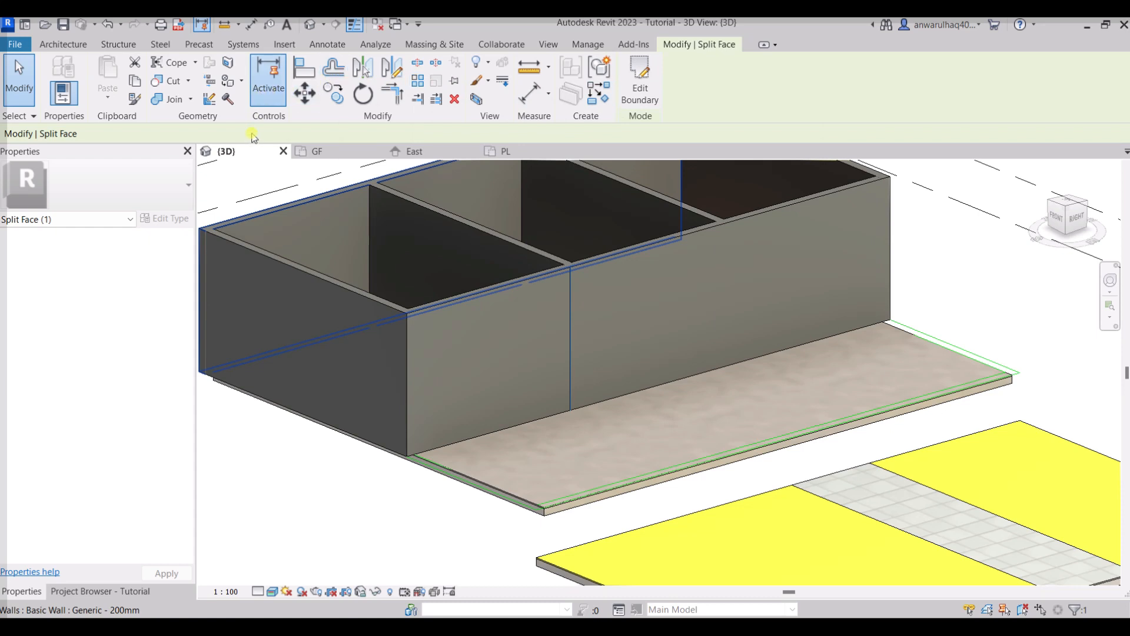
key("f")
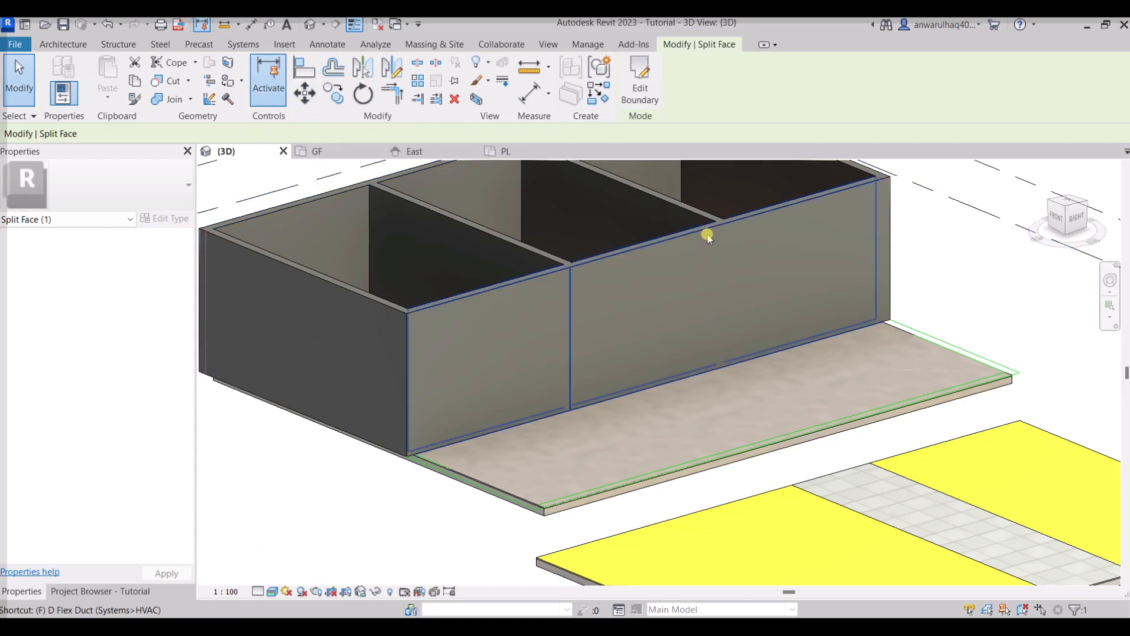
key("s")
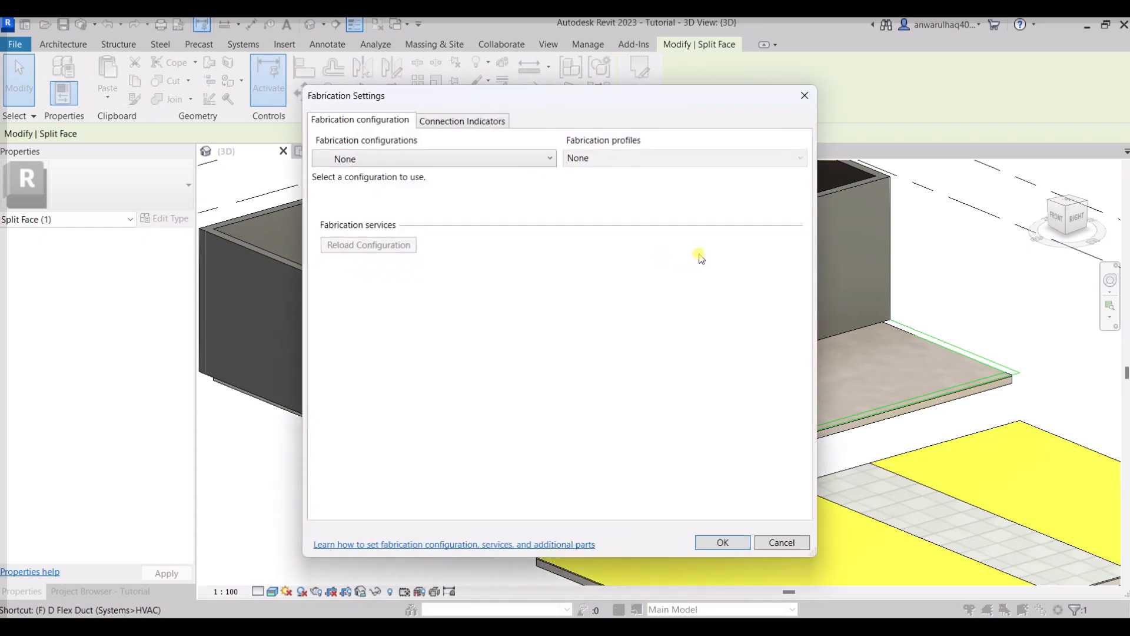
left_click(805, 95)
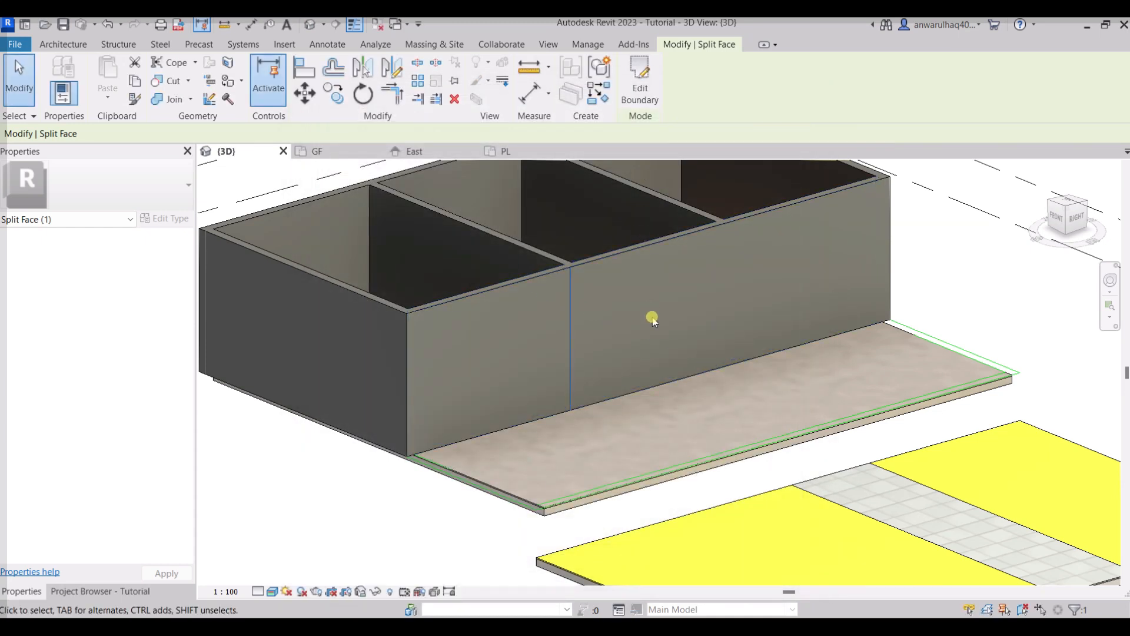
Step: Start Split Face on the wall's remaining outer area and draw an arc of about 780 radius from the base, about 2600 beyond the first split line
key("Escape")
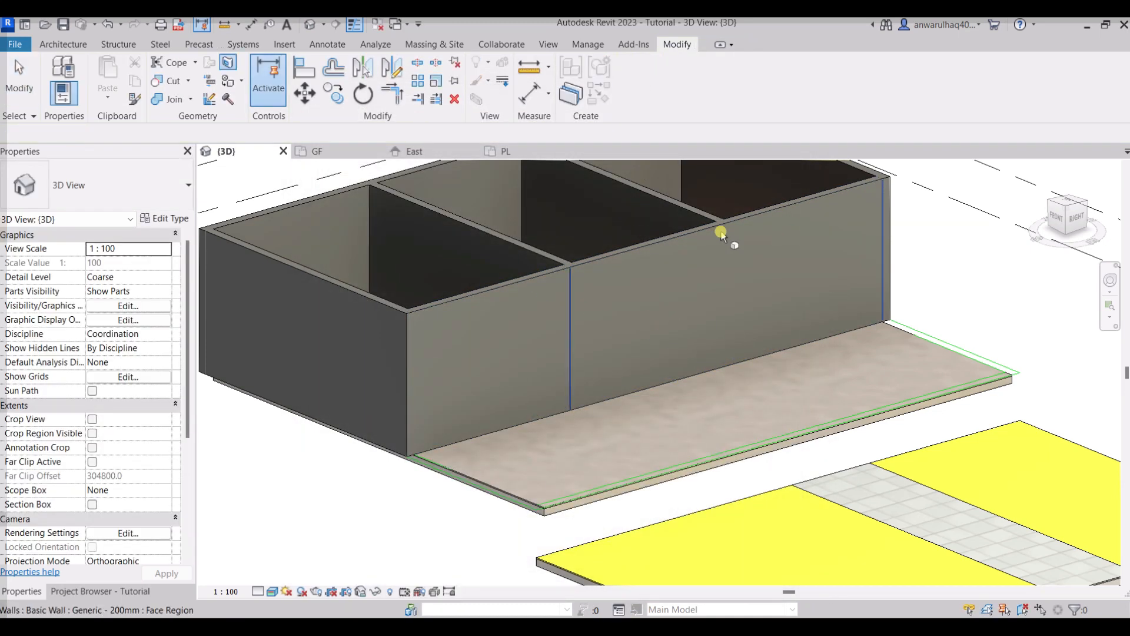
left_click(728, 229)
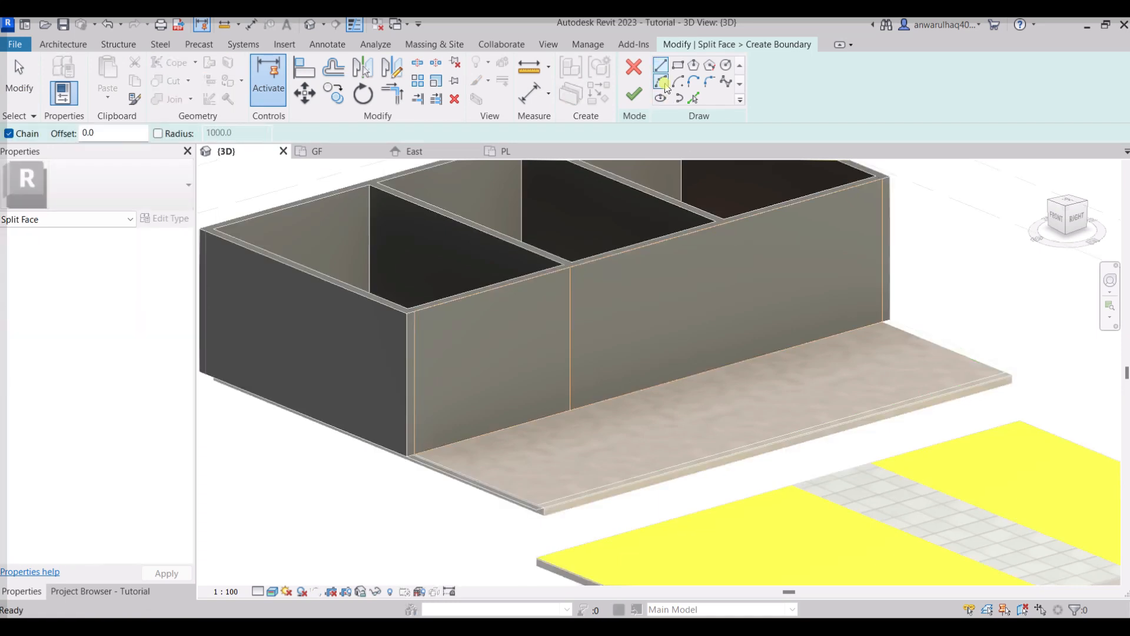
left_click(661, 82)
left_click(677, 373)
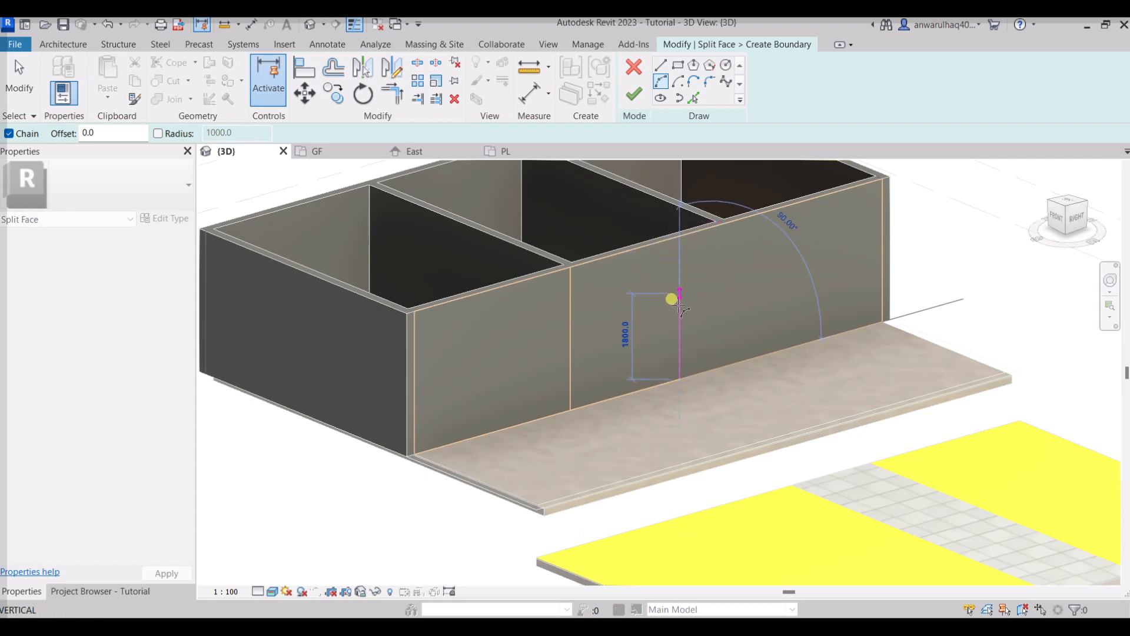
left_click(681, 308)
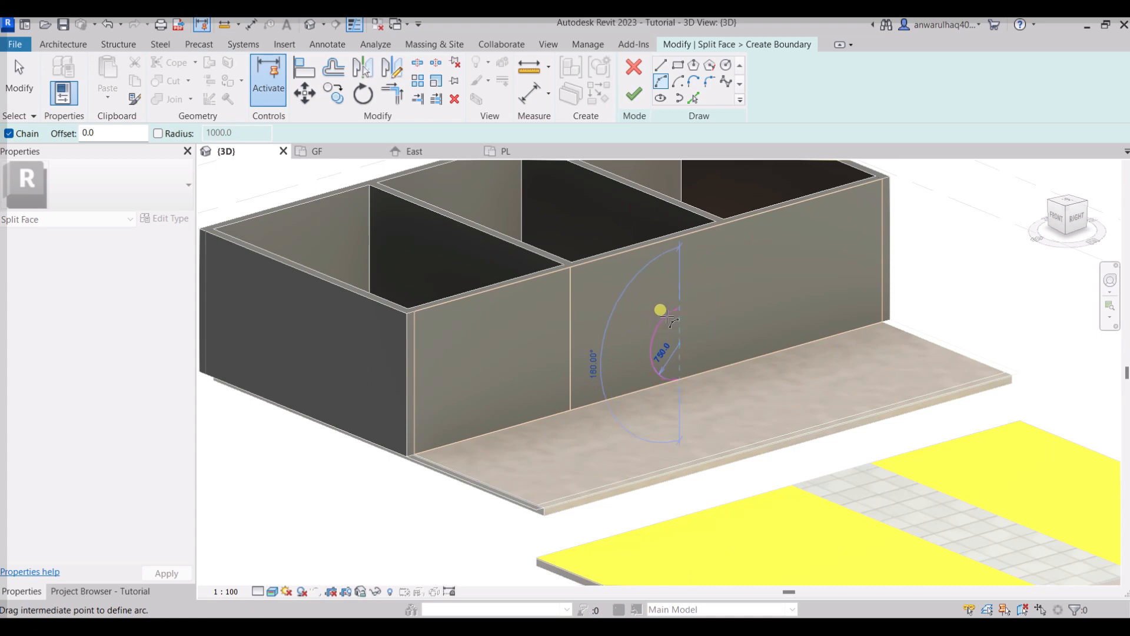
left_click(659, 313)
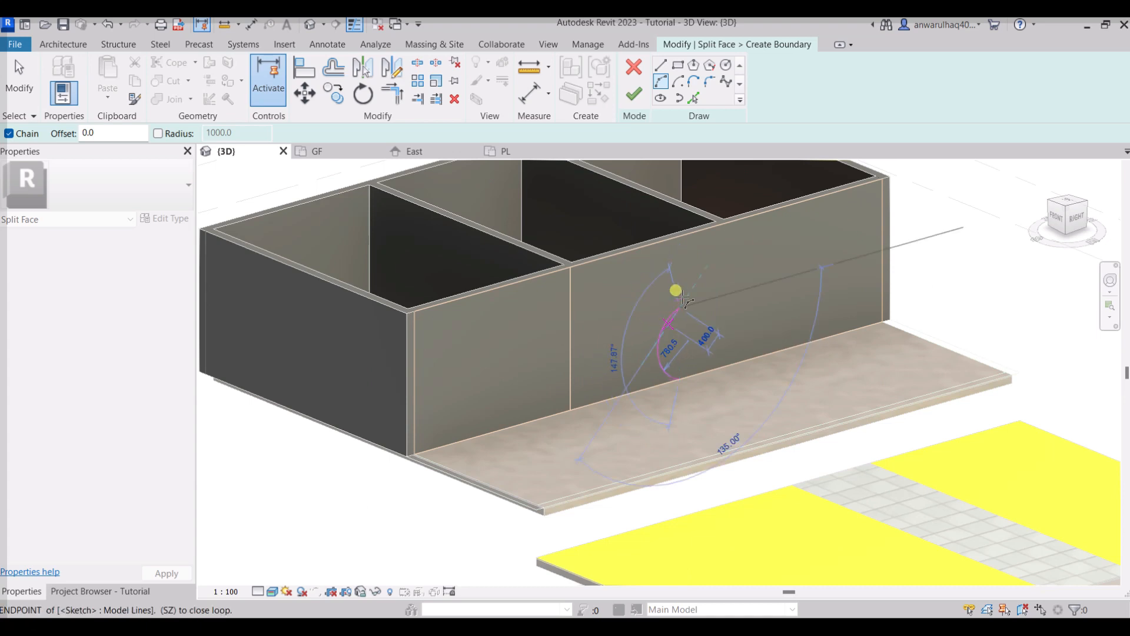
Step: Draw a vertical 1500 line from the arc's upper end to the wall's top edge and finish the split
left_click(660, 65)
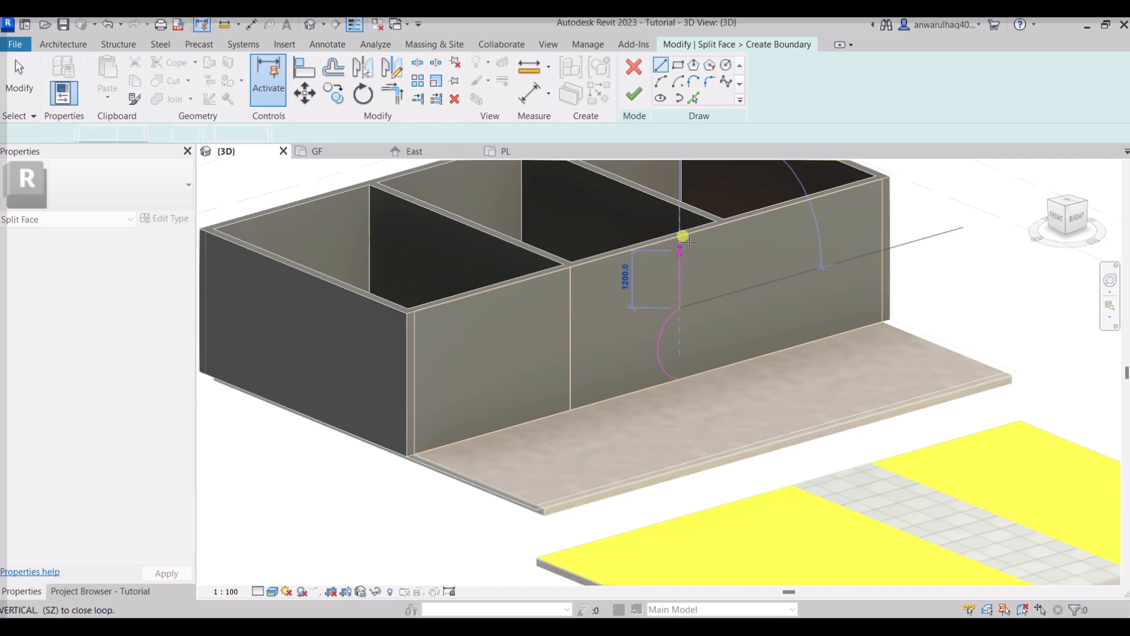
left_click(680, 237)
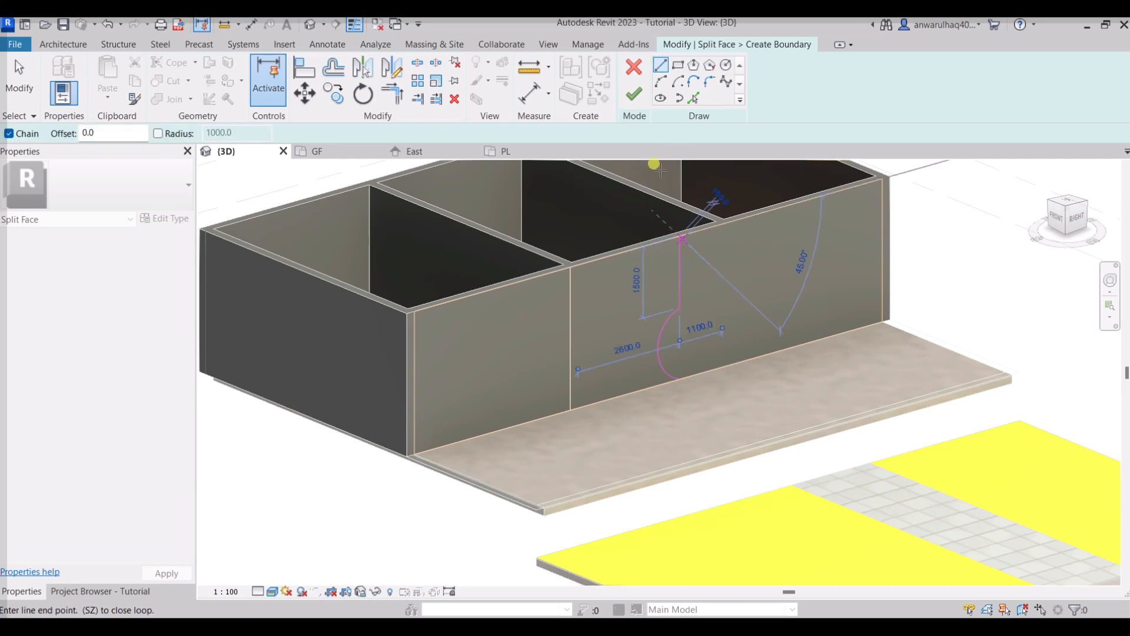
left_click(634, 95)
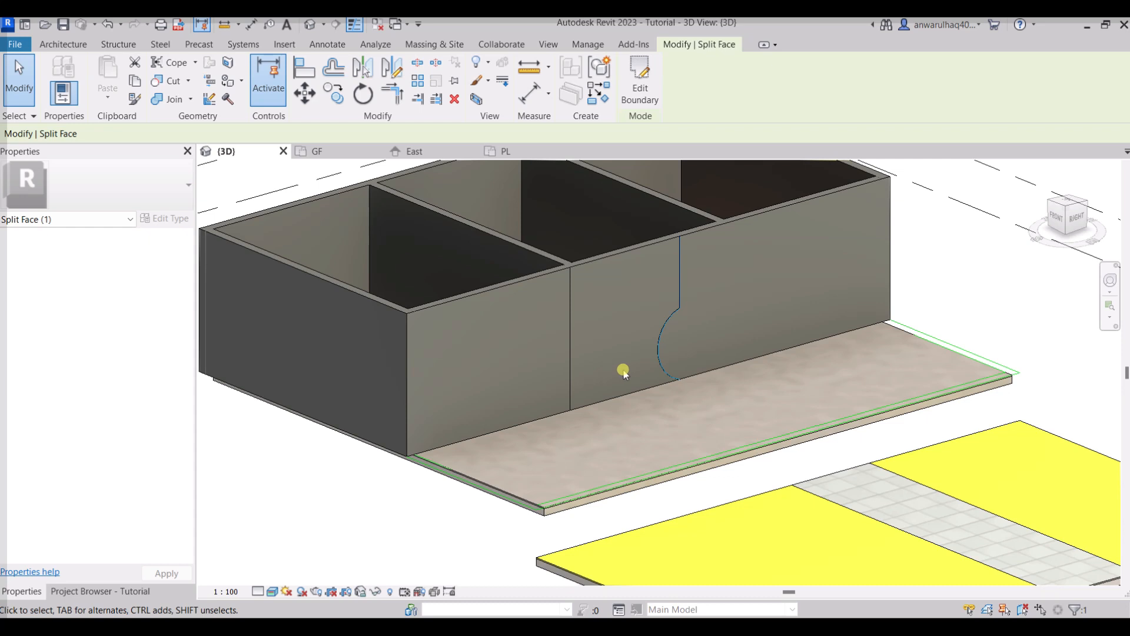
key("Escape")
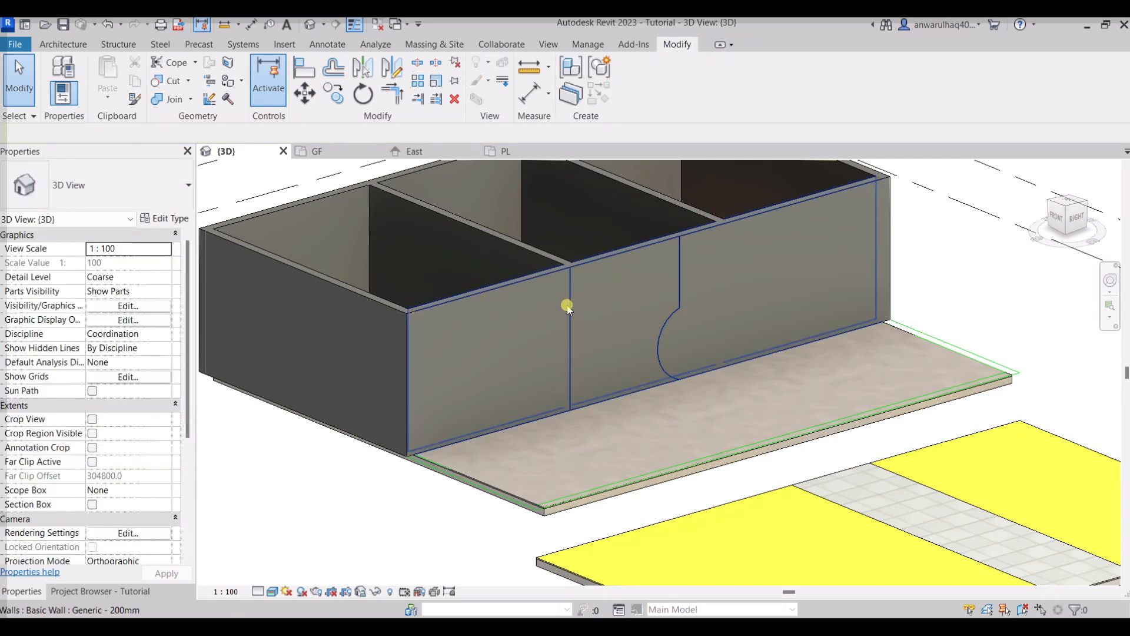
Step: Create parts from the long Generic - 200mm wall beside the concrete slab, then deselect it
scroll(501, 306, "up", 2)
middle_click_drag(550, 405, 656, 446, "shift")
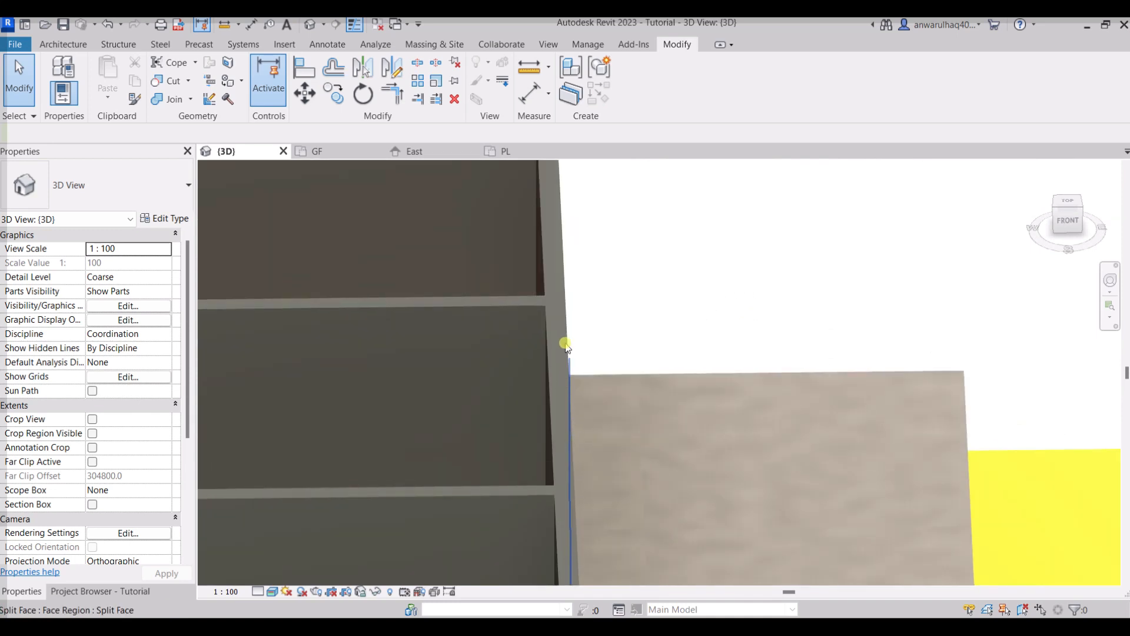
scroll(550, 307, "down", 1)
left_click(548, 312)
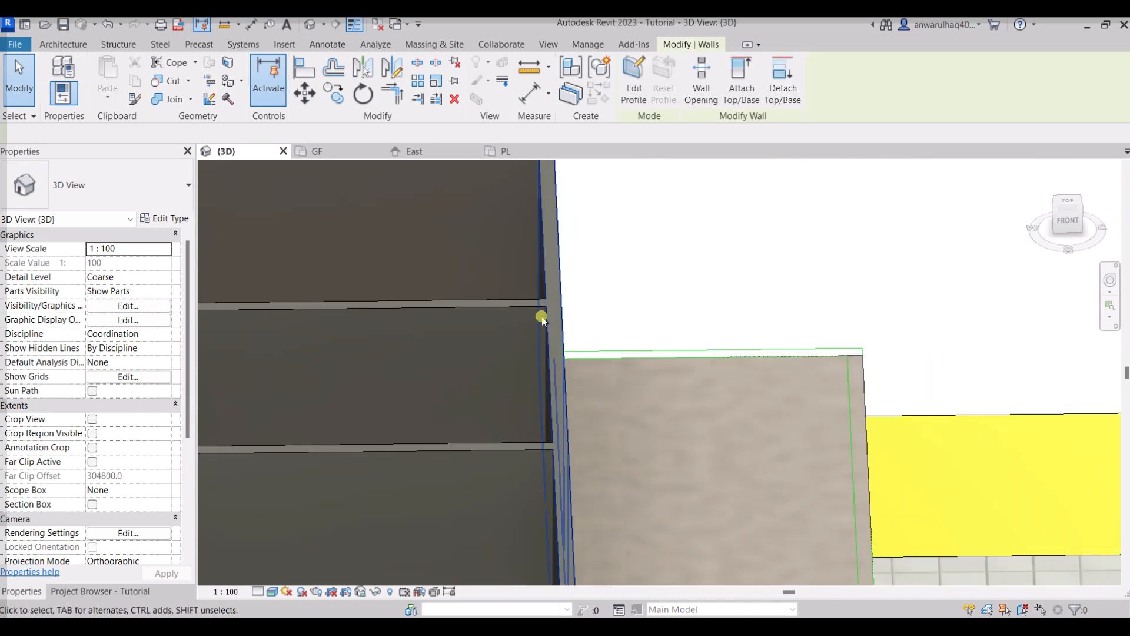
scroll(574, 321, "down", 1)
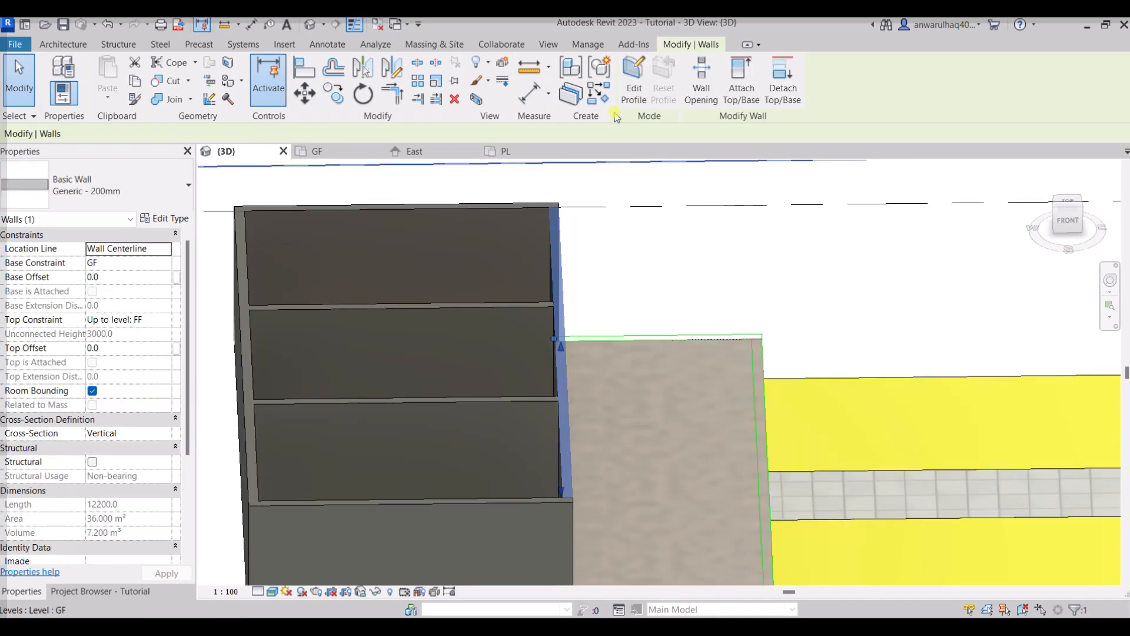
left_click(572, 99)
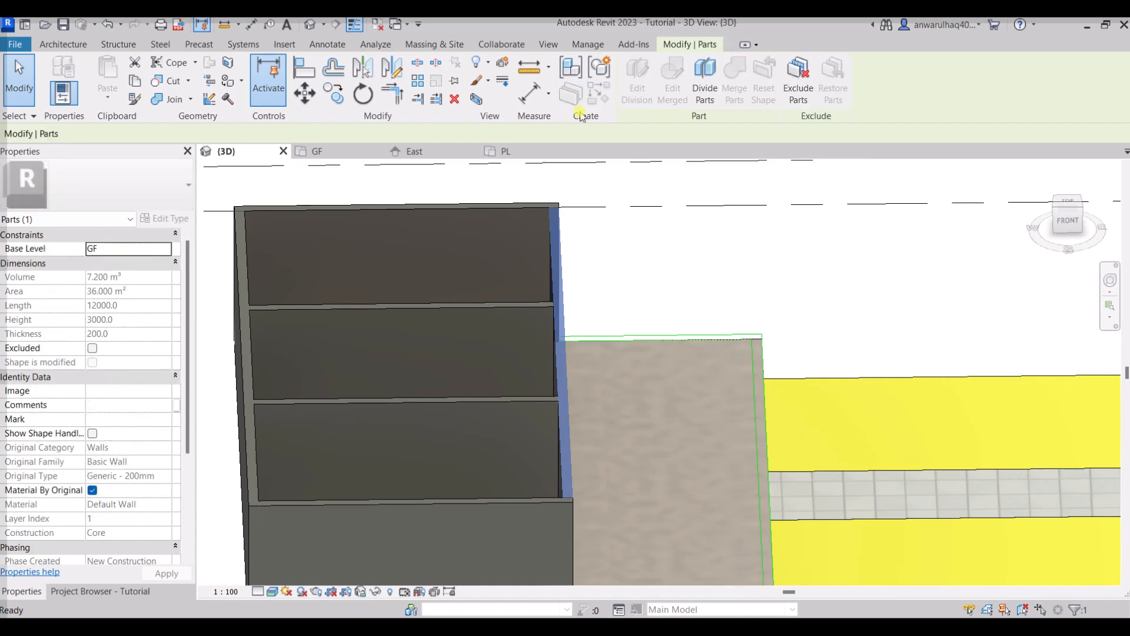
scroll(572, 489, "up", 1)
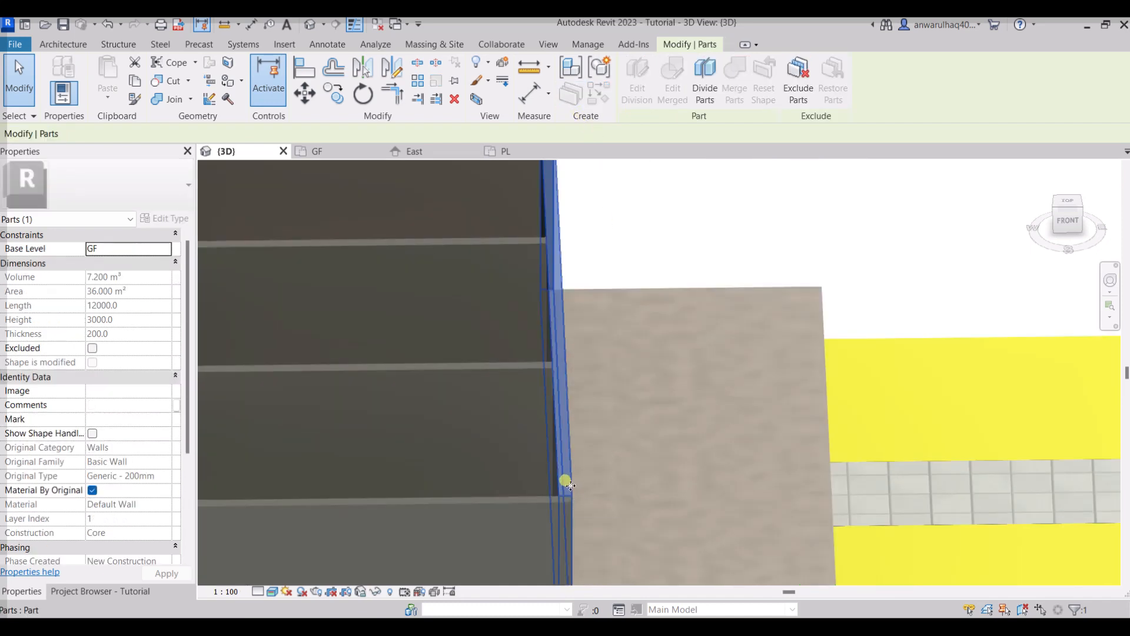
scroll(582, 436, "up", 1)
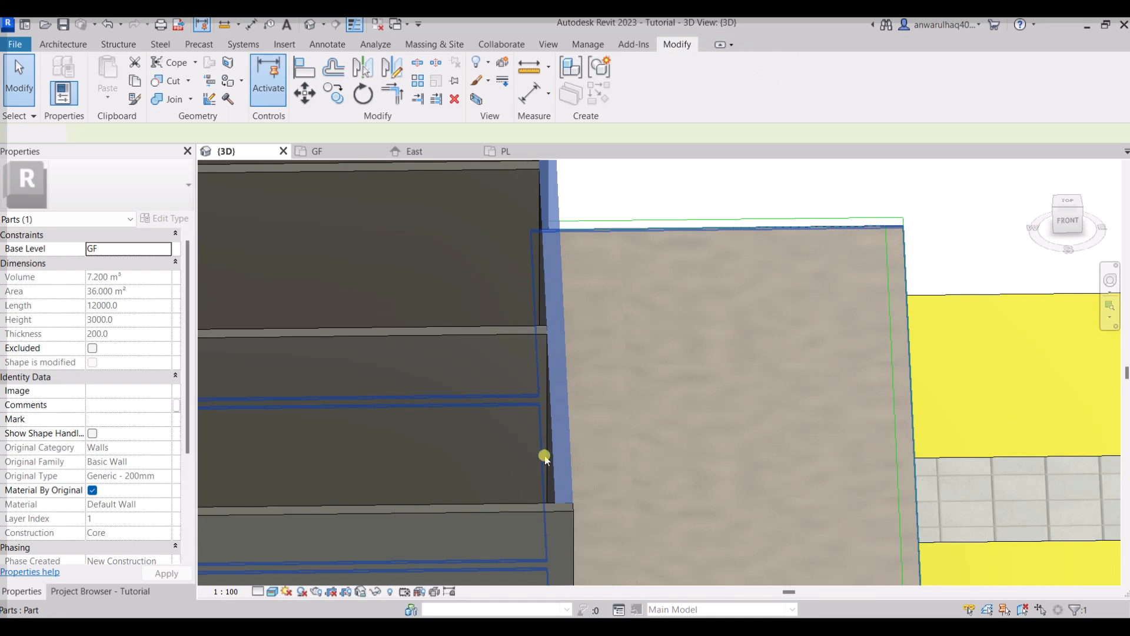
key("Escape")
Step: Set the 3D view's detail level to Fine
left_click(273, 592)
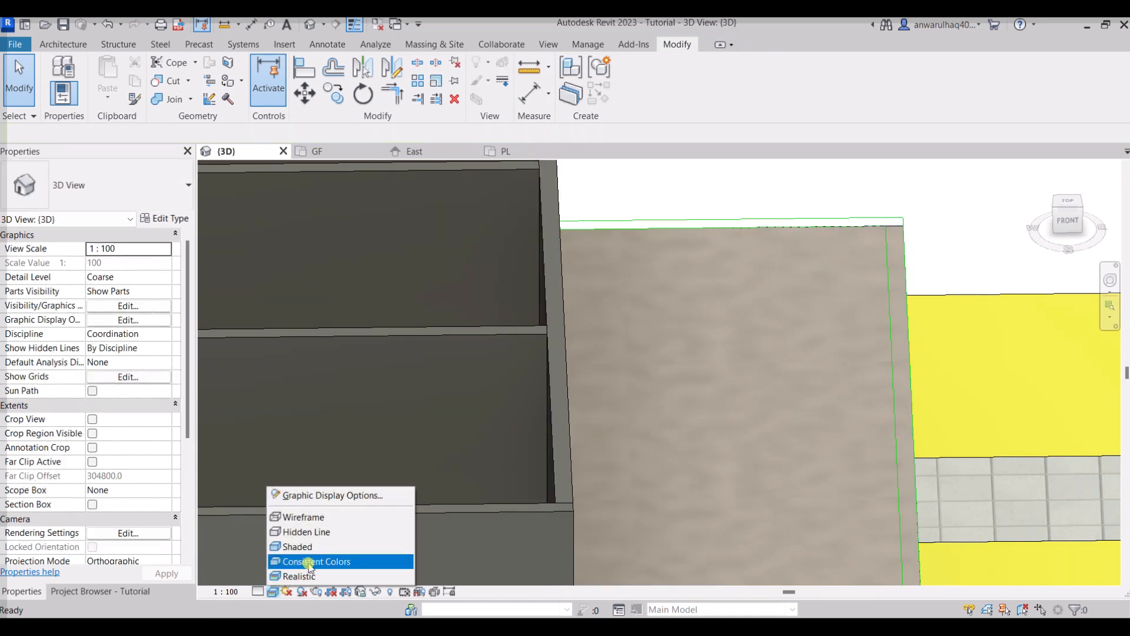
left_click(258, 592)
left_click(495, 428)
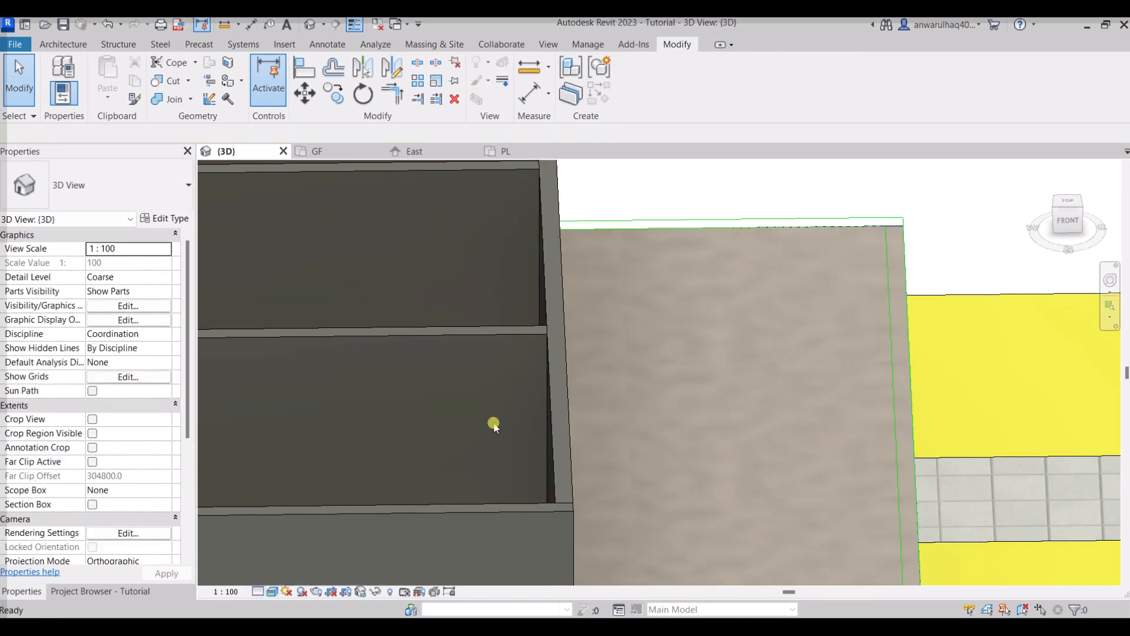
Step: Examine the long wall's part from several angles to check its outer face for the split regions
scroll(593, 448, "down", 2)
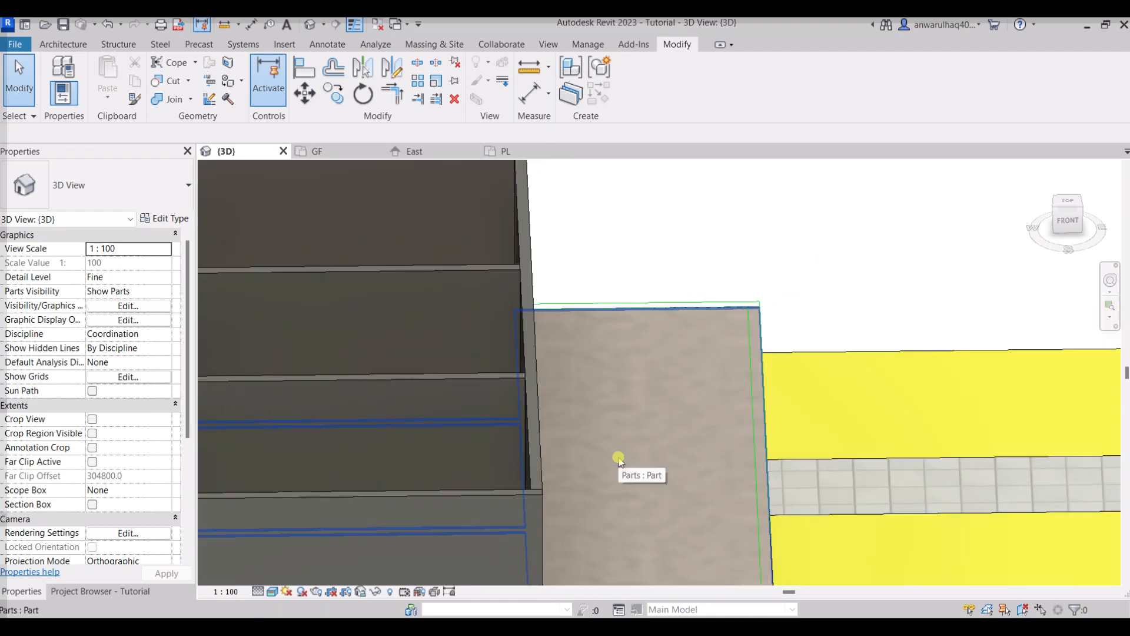
middle_click_drag(601, 475, 667, 419, "shift")
scroll(616, 294, "down", 5)
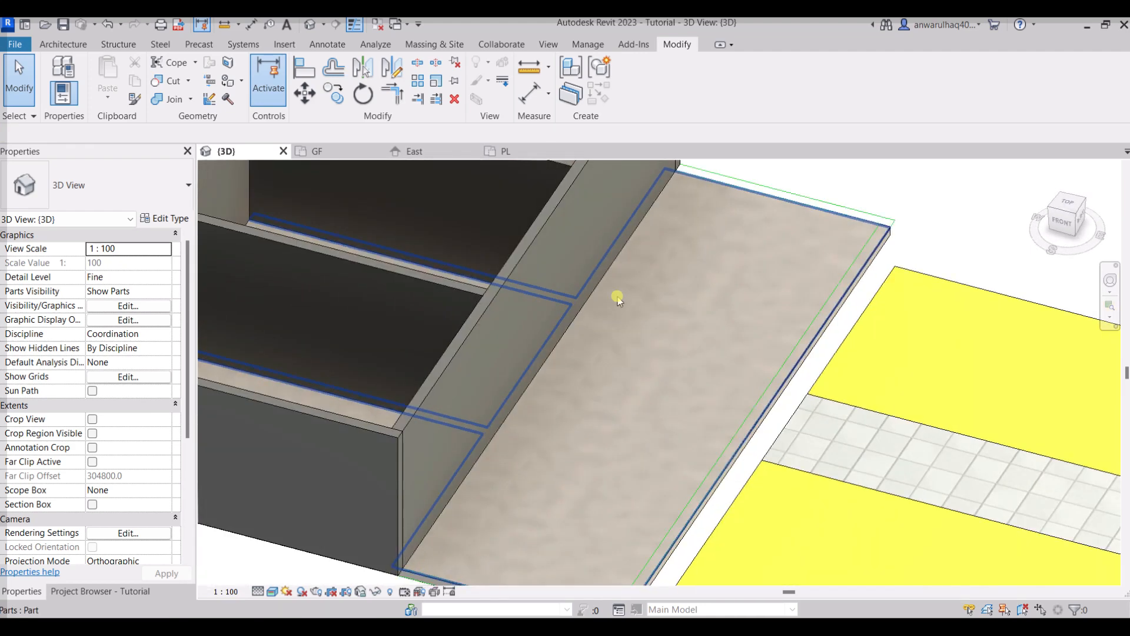
scroll(666, 328, "up", 5)
scroll(725, 303, "up", 1)
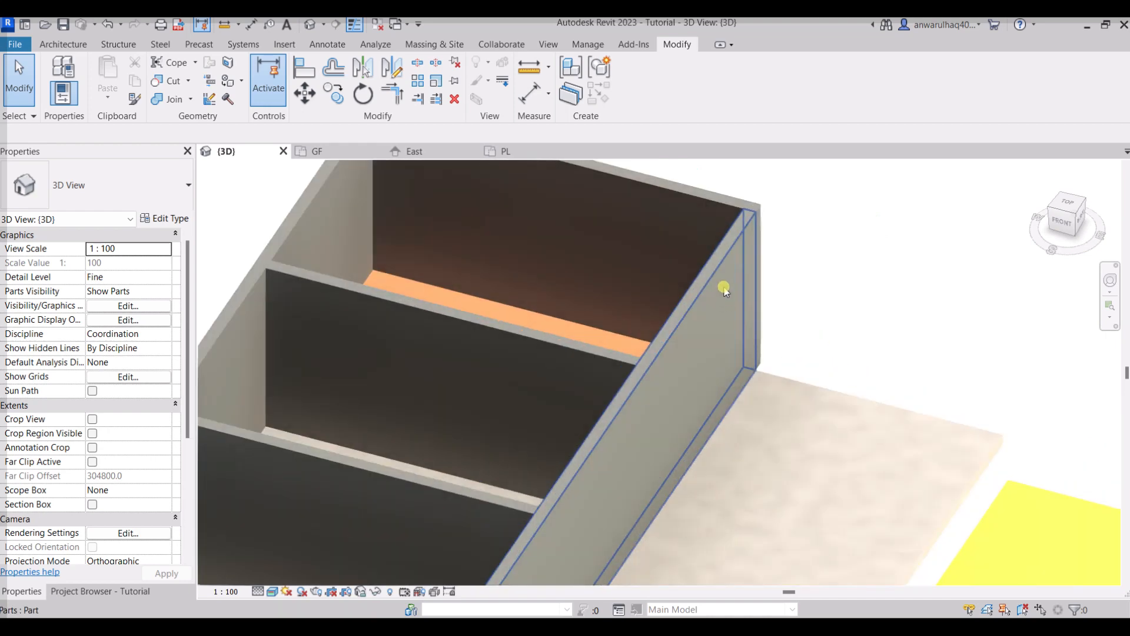
scroll(718, 285, "up", 1)
scroll(711, 266, "down", 3)
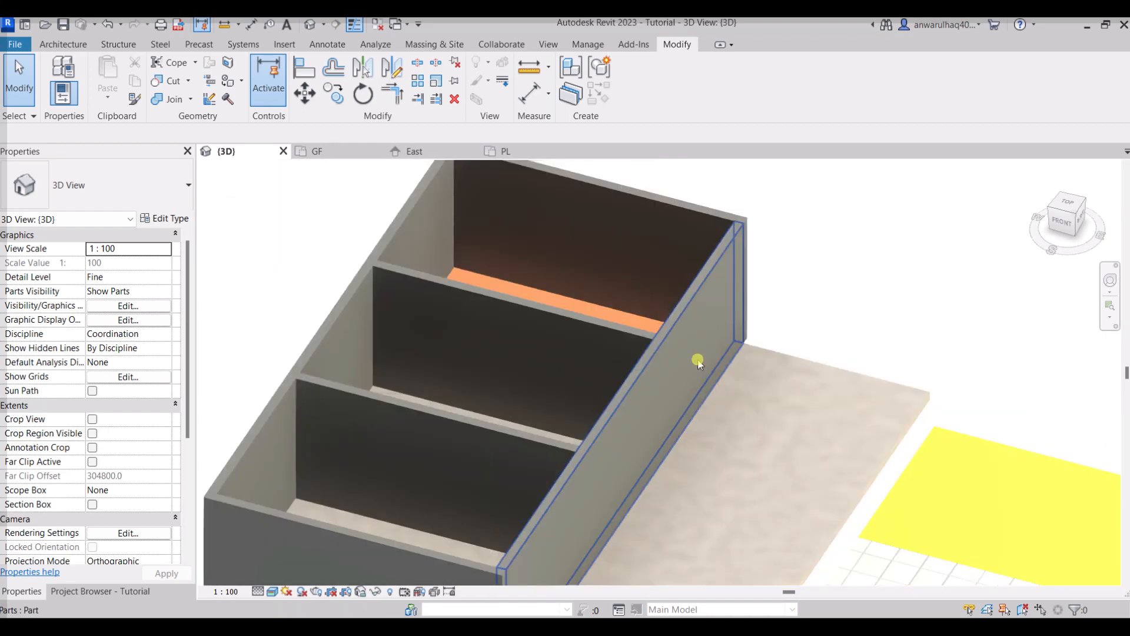
middle_click_drag(715, 284, 726, 192)
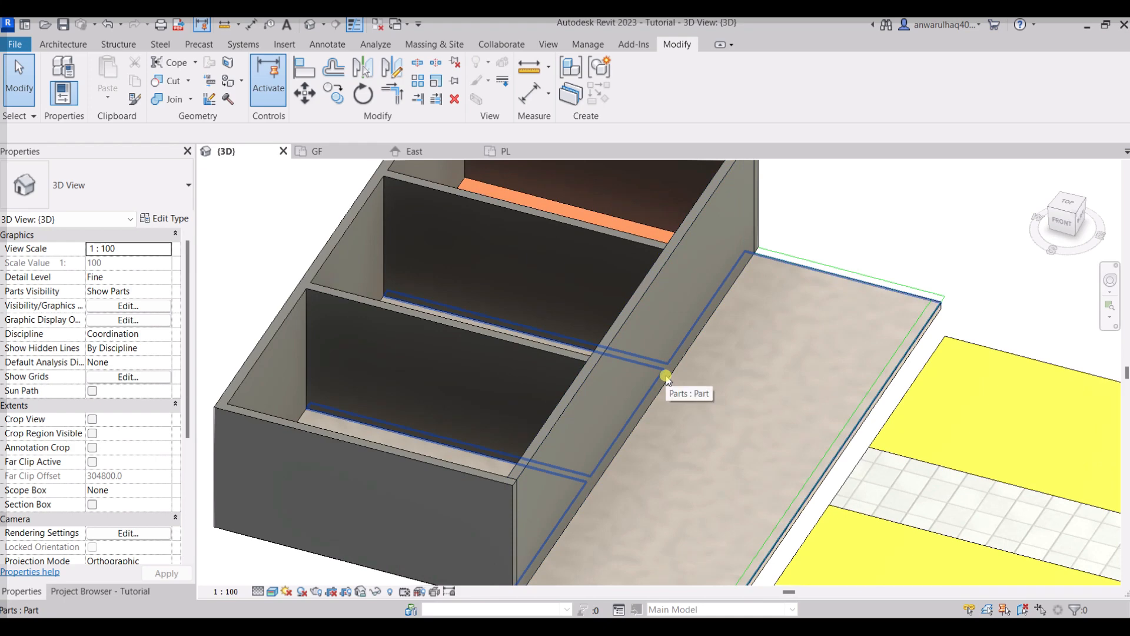
scroll(667, 377, "down", 2)
middle_click_drag(641, 365, 634, 280, "shift")
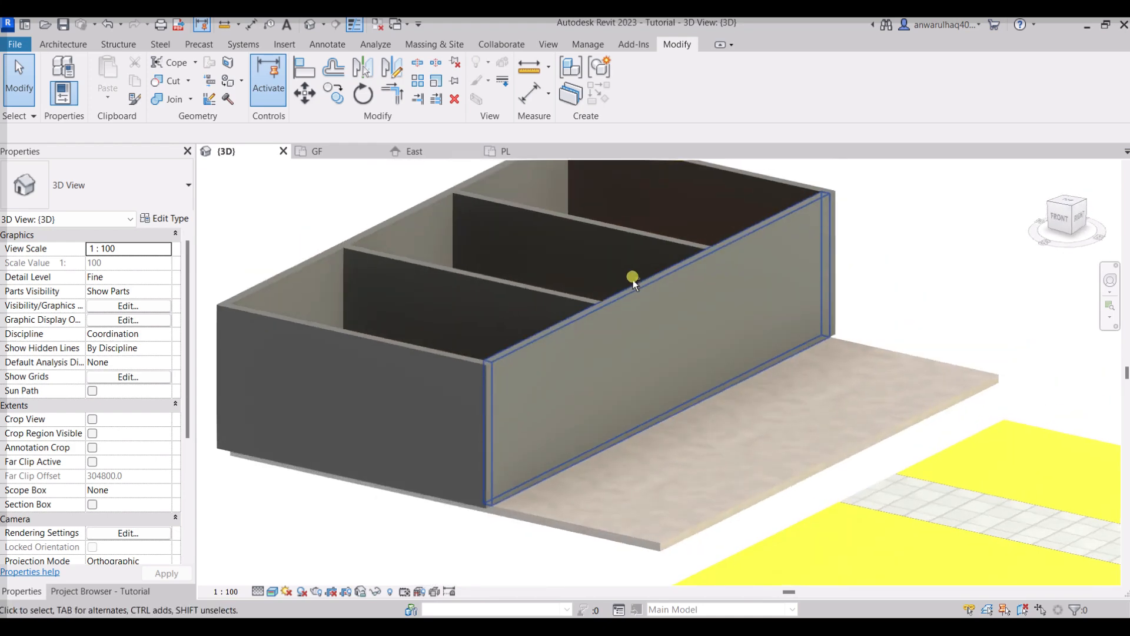
scroll(683, 295, "down", 2)
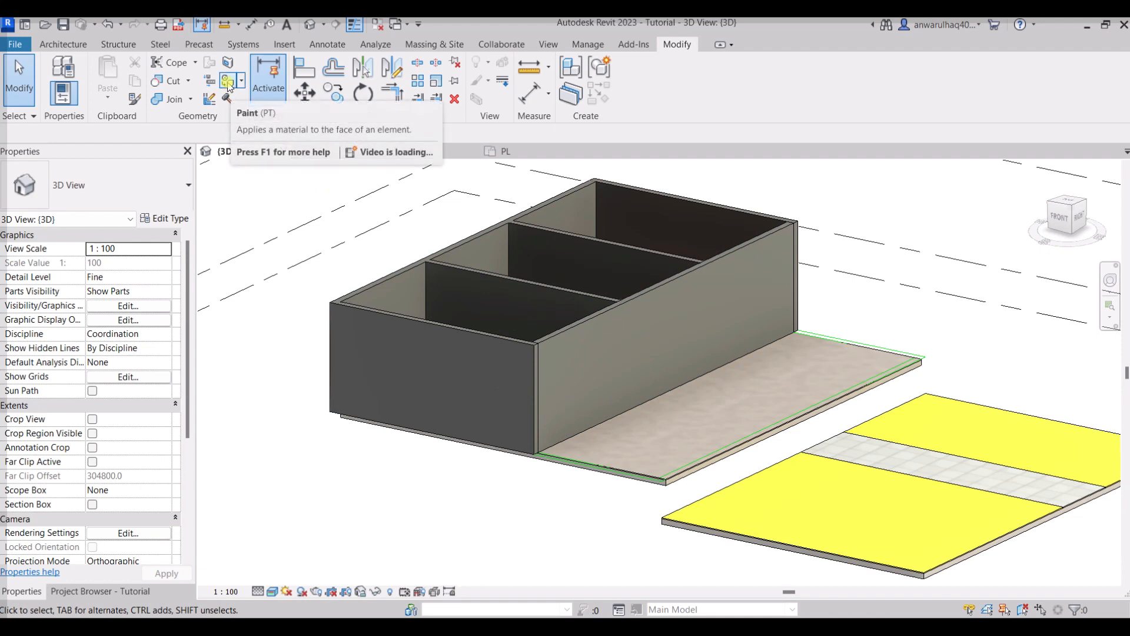
Step: Start Paint with the Default Mass Interior Wall material and apply it to the first partition wall's face
left_click(228, 82)
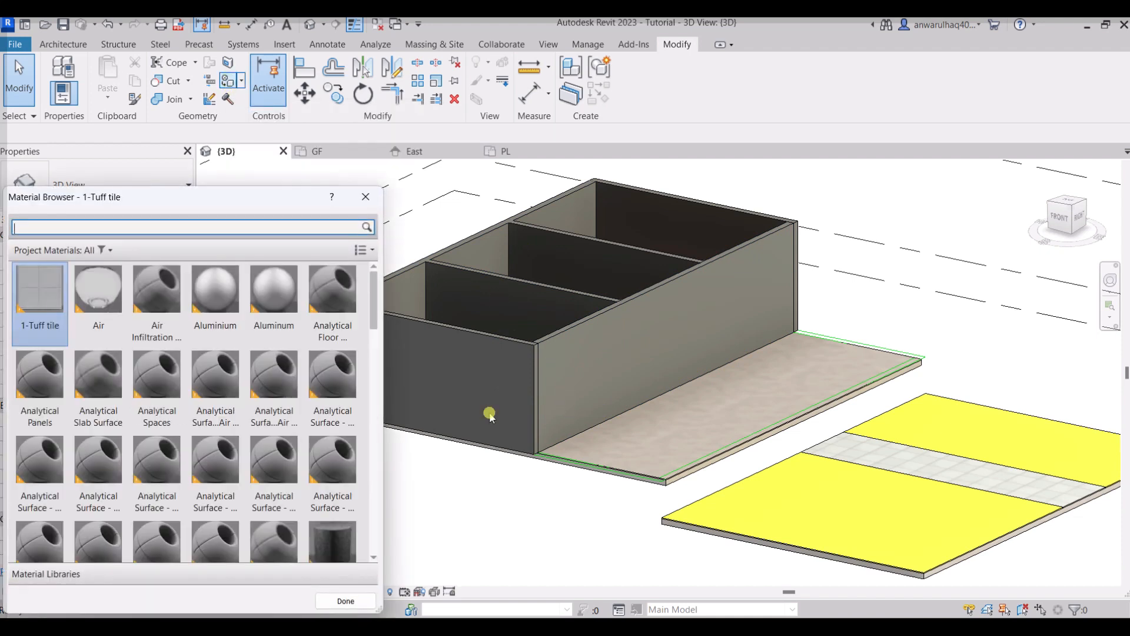
scroll(199, 448, "down", 5)
left_click(156, 344)
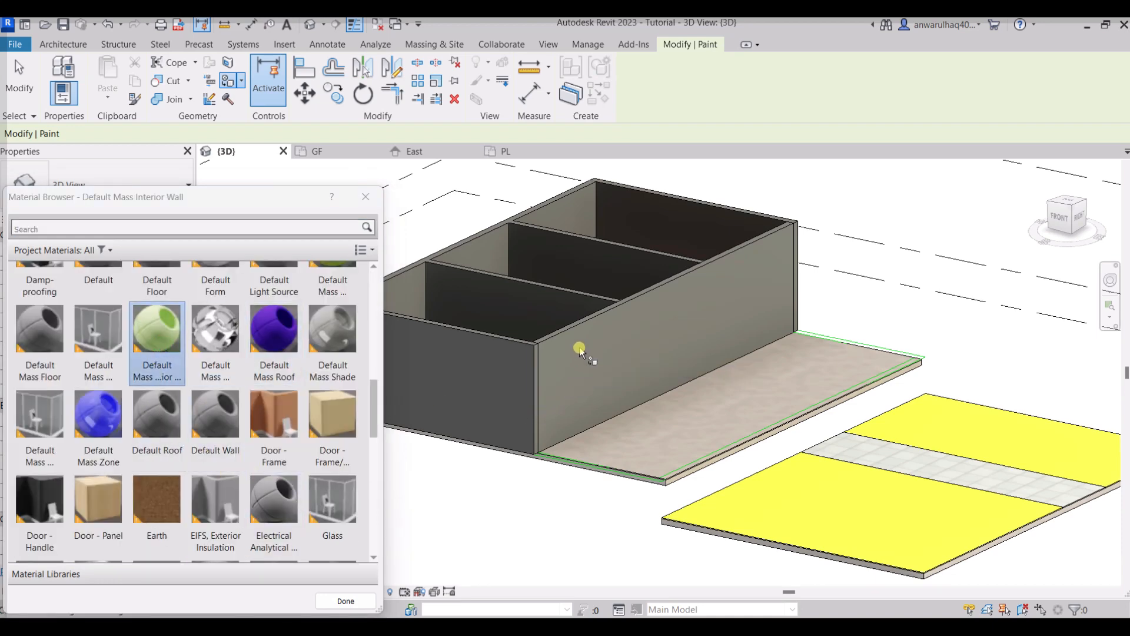
scroll(645, 327, "down", 1)
scroll(598, 340, "up", 1)
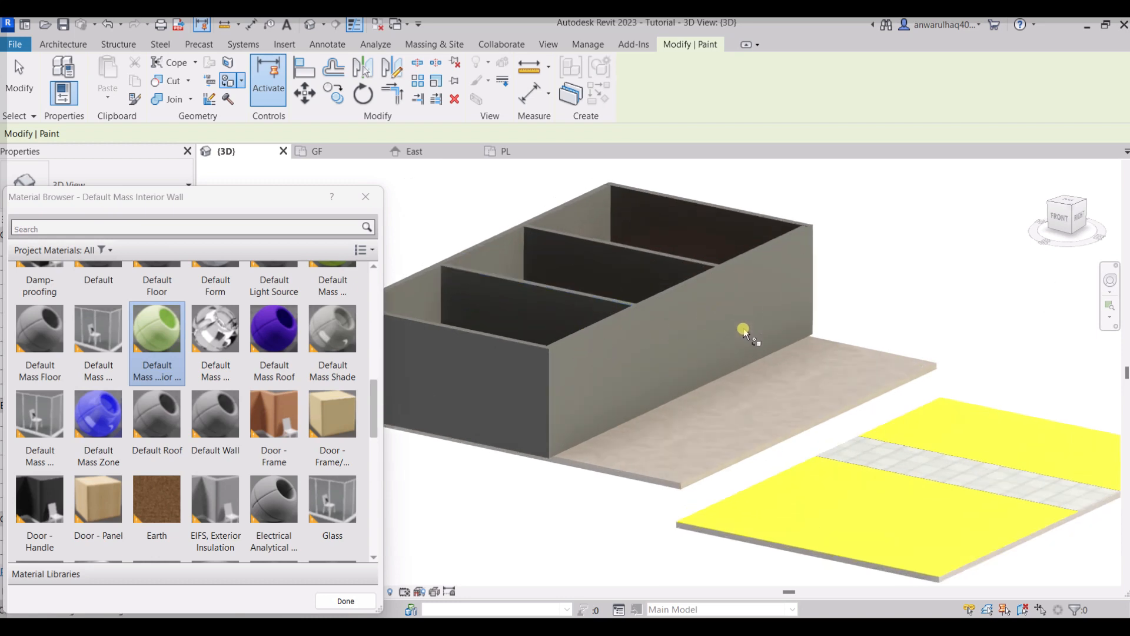
middle_click_drag(743, 330, 699, 307, "shift")
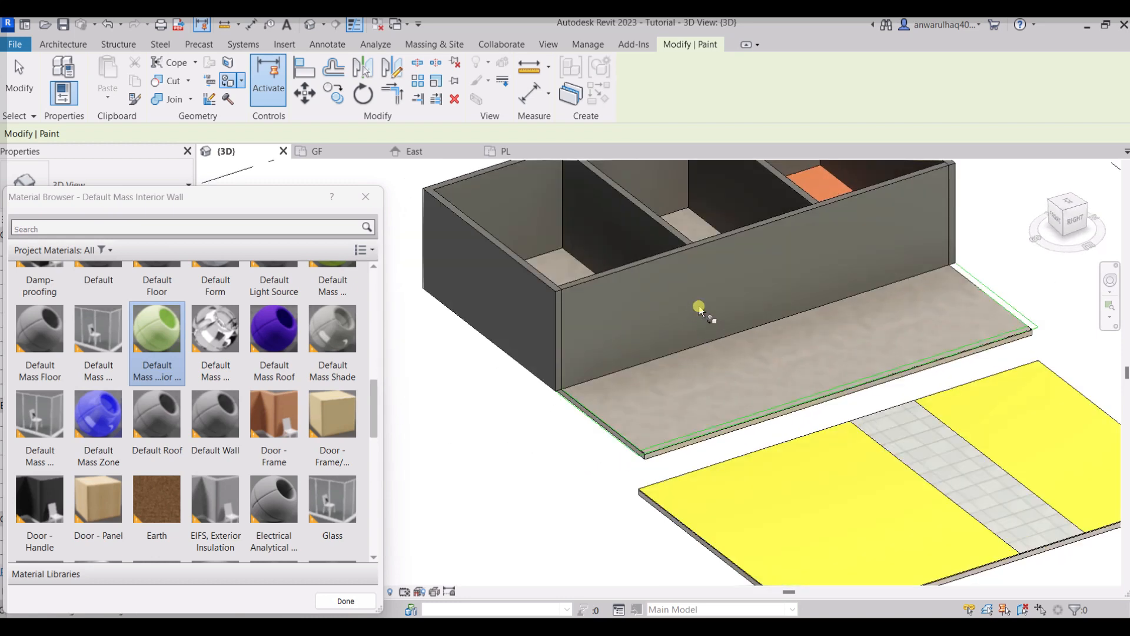
left_click(601, 280)
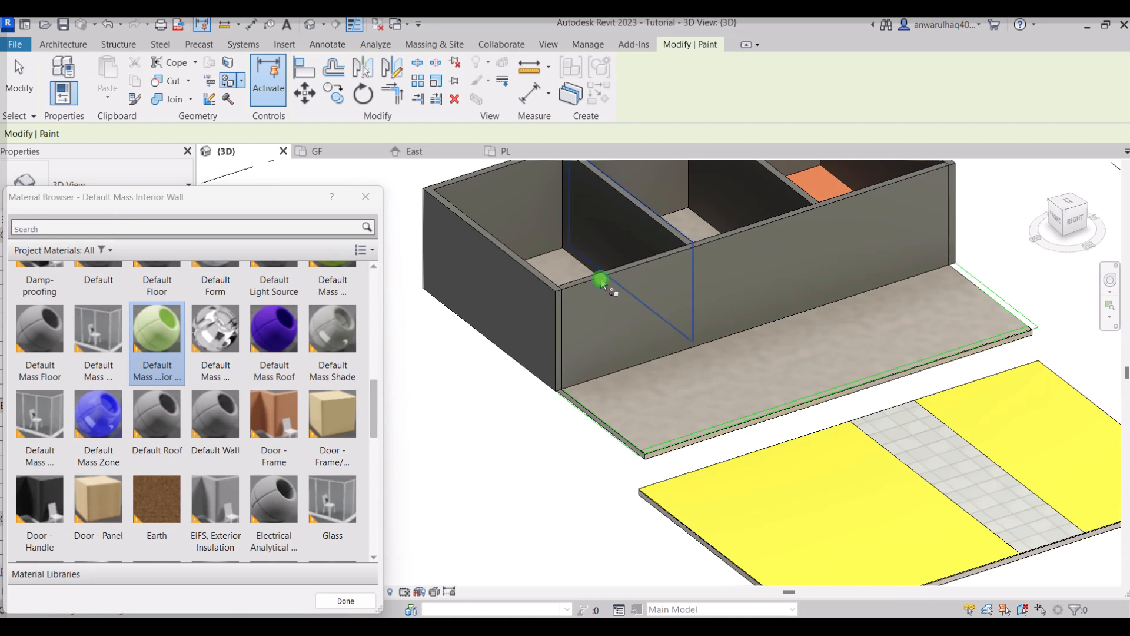
left_click(634, 225)
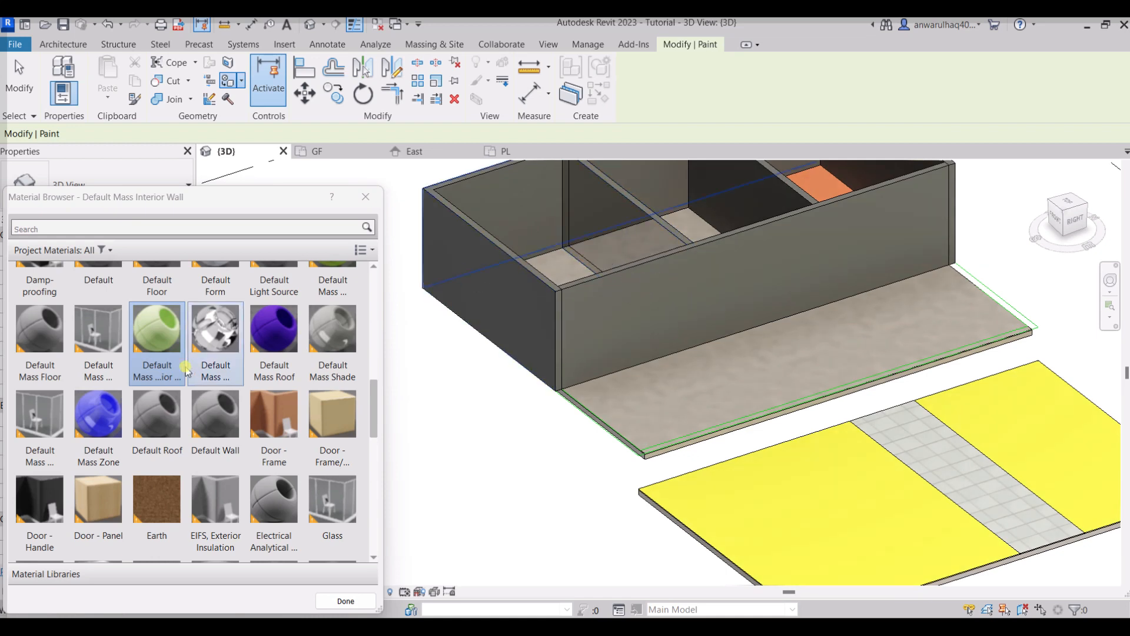
Step: Paint the first partition wall with Default Mass Opening, then try Default Mass Roof at the same spot
left_click(230, 336)
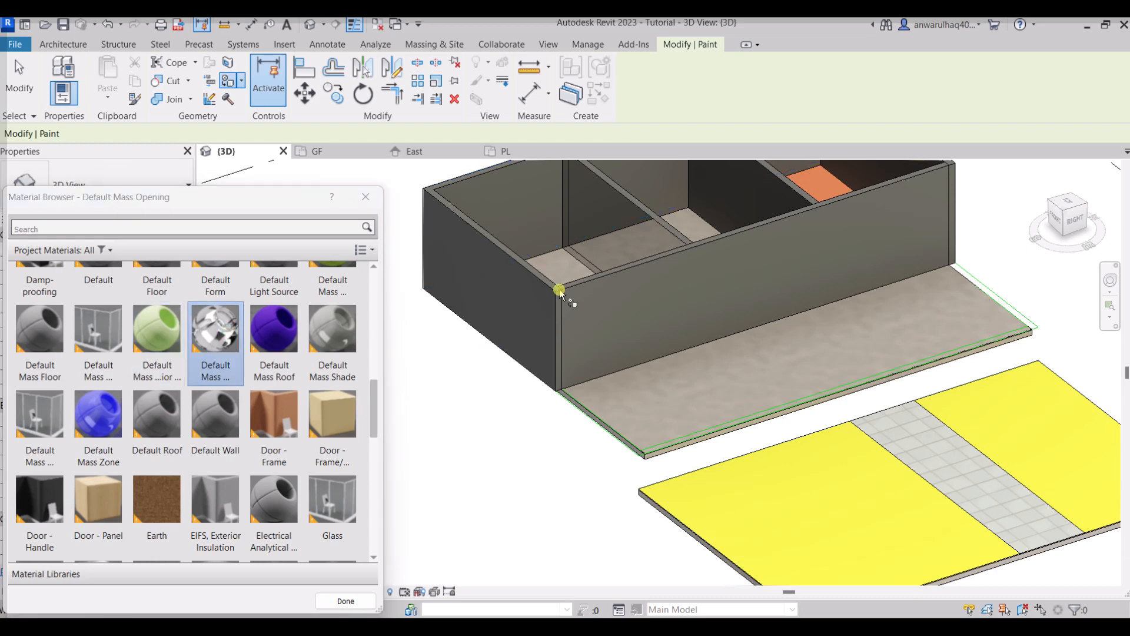
left_click(613, 232)
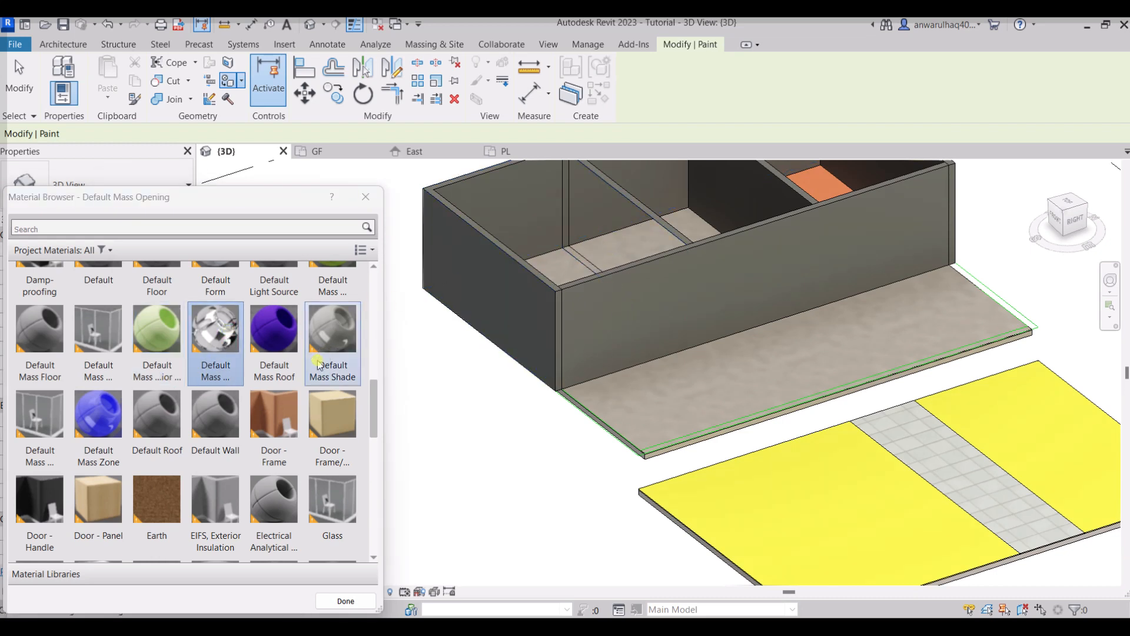
left_click(274, 333)
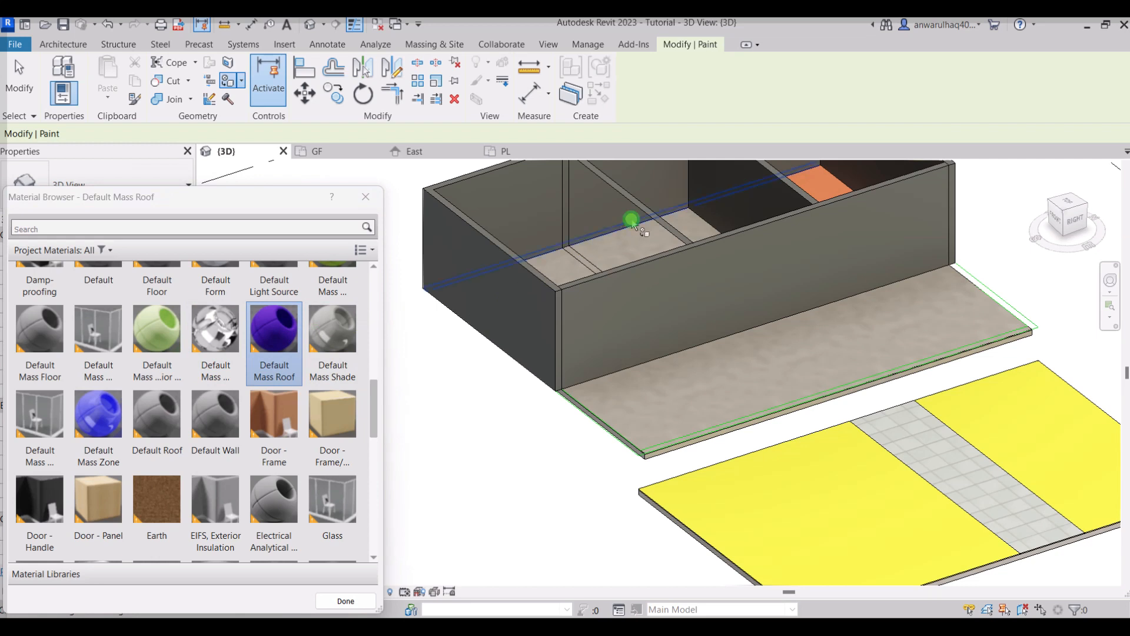
Step: Paint the first partition wall's face with Oak Flooring, finish painting, and briefly select the long wall's part
scroll(195, 489, "down", 3)
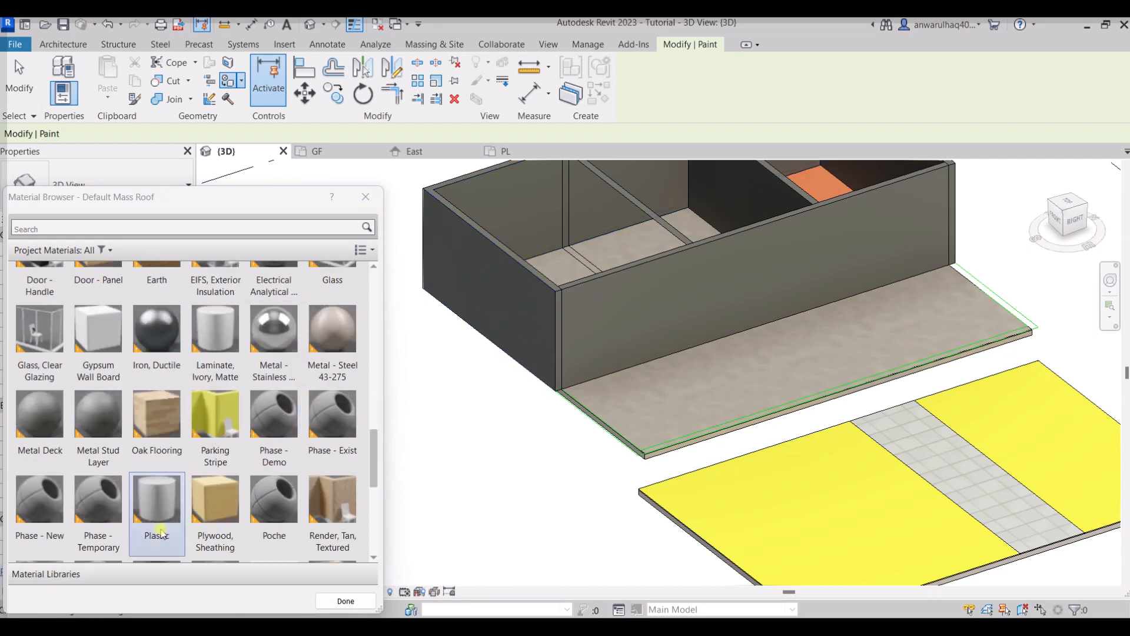
left_click(170, 448)
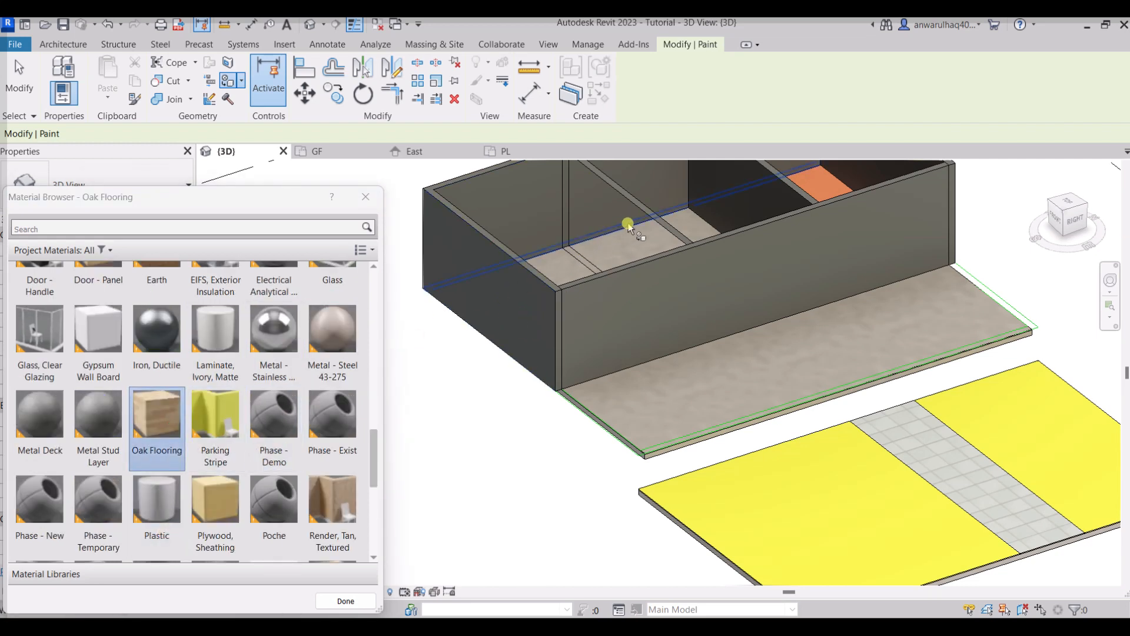
left_click(639, 249)
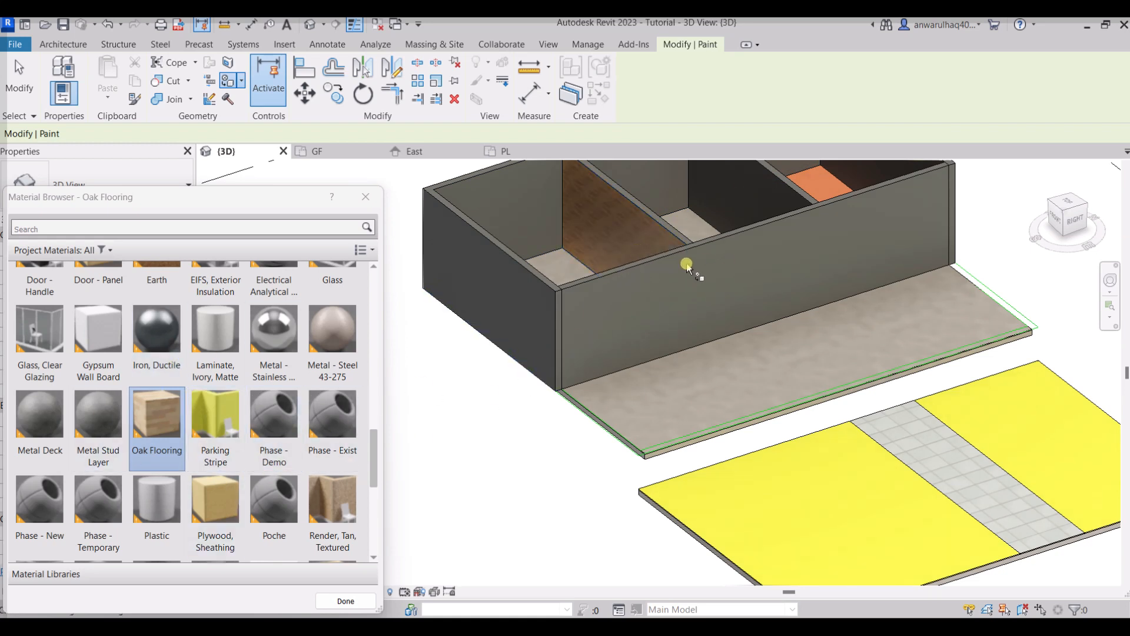
key("Escape")
key("Escape")
left_click(651, 266)
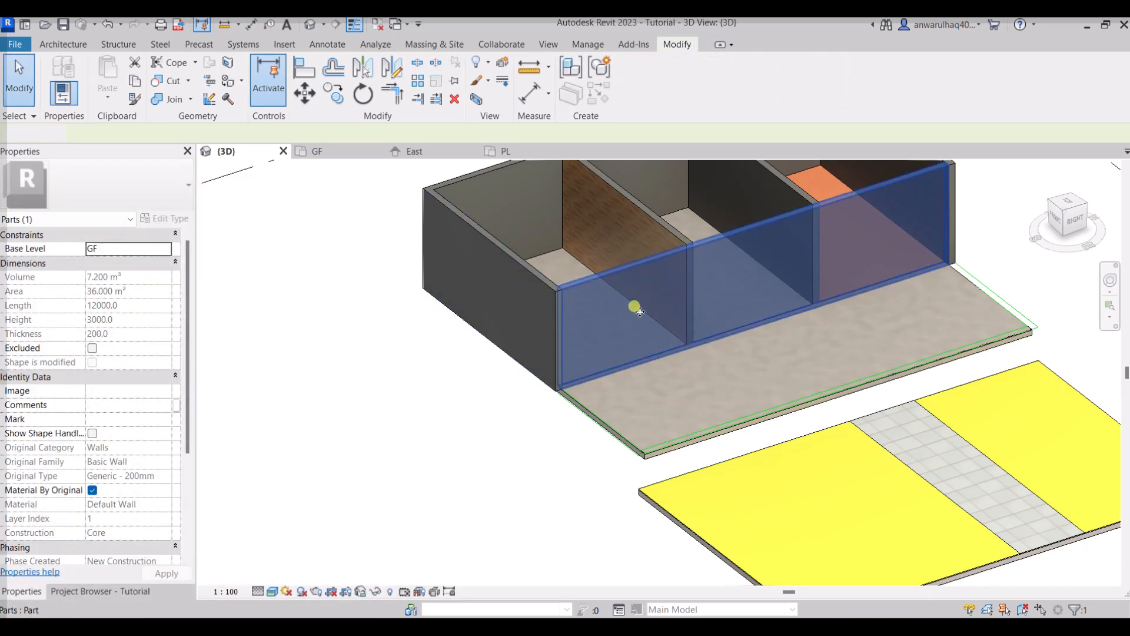
key("Escape")
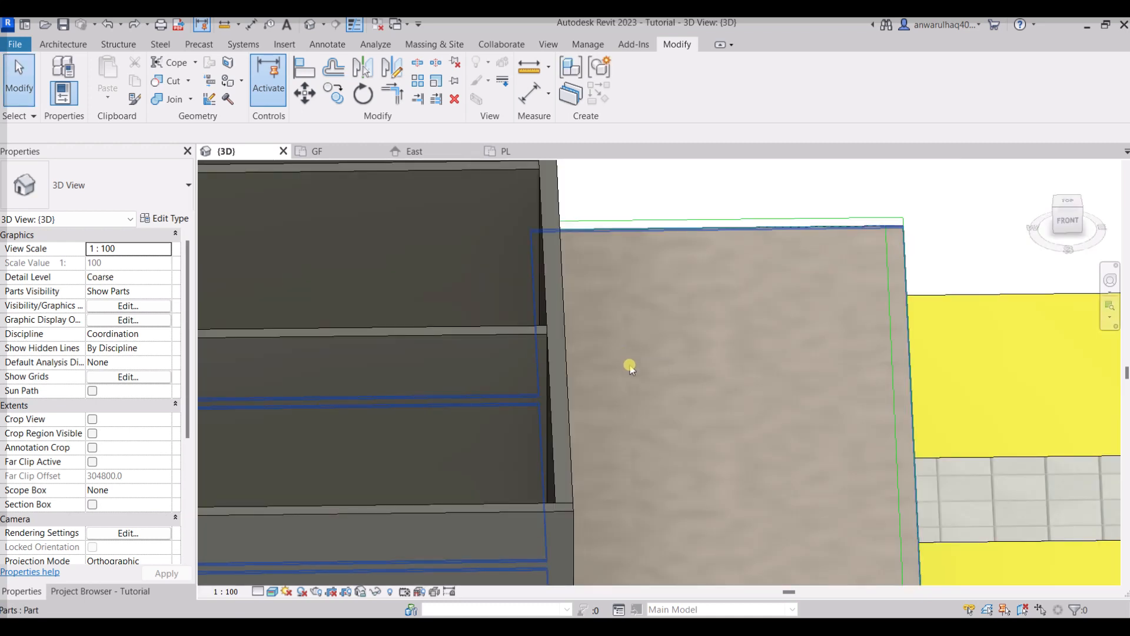
Step: Open the boundary sketch of the long wall's arc-shaped face split and finish it
scroll(629, 362, "down", 2)
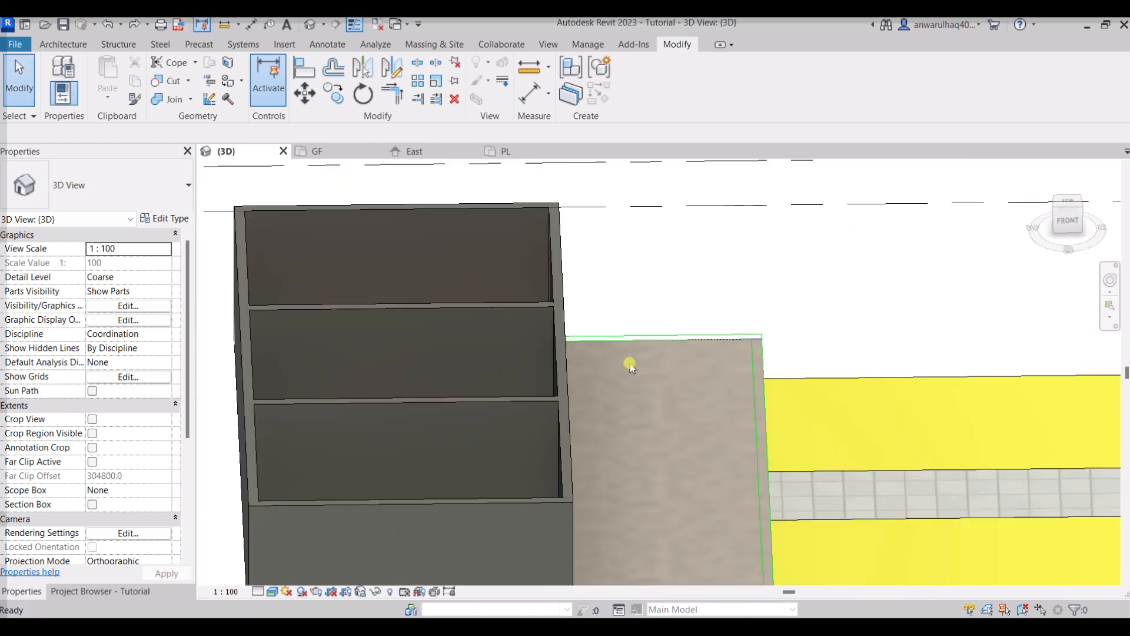
left_click(630, 364)
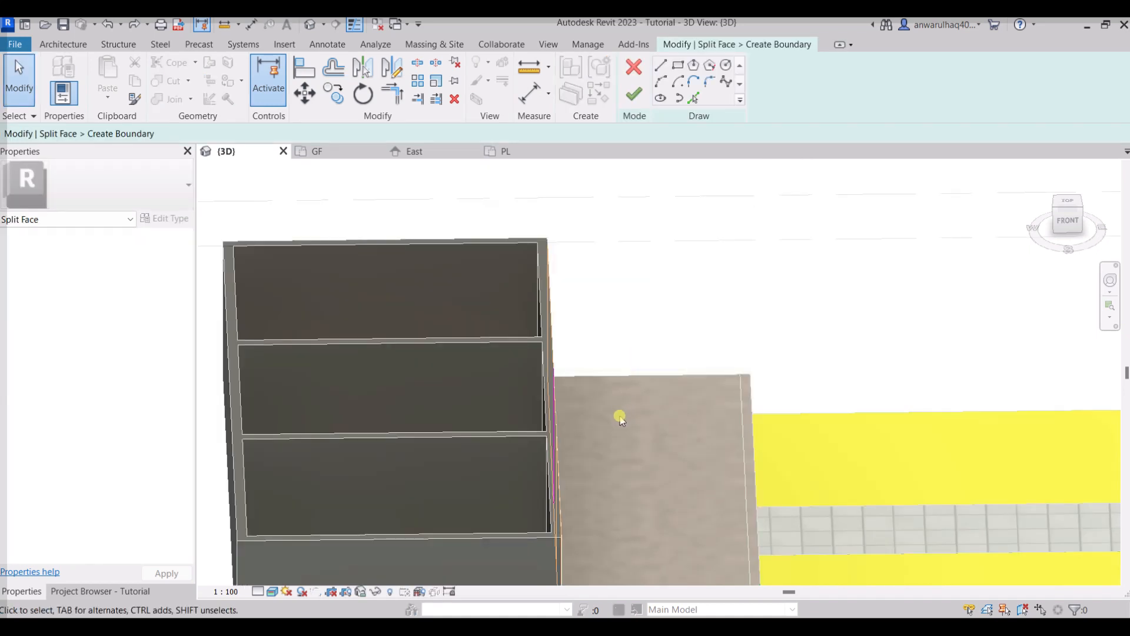
middle_click_drag(621, 419, 519, 327, "shift")
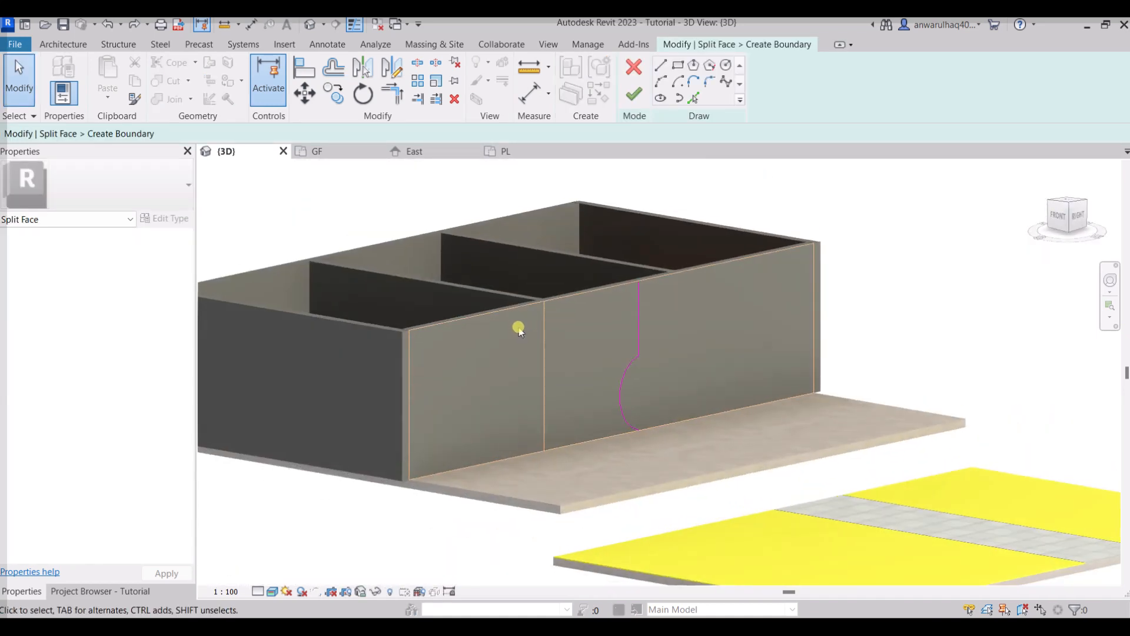
left_click(634, 94)
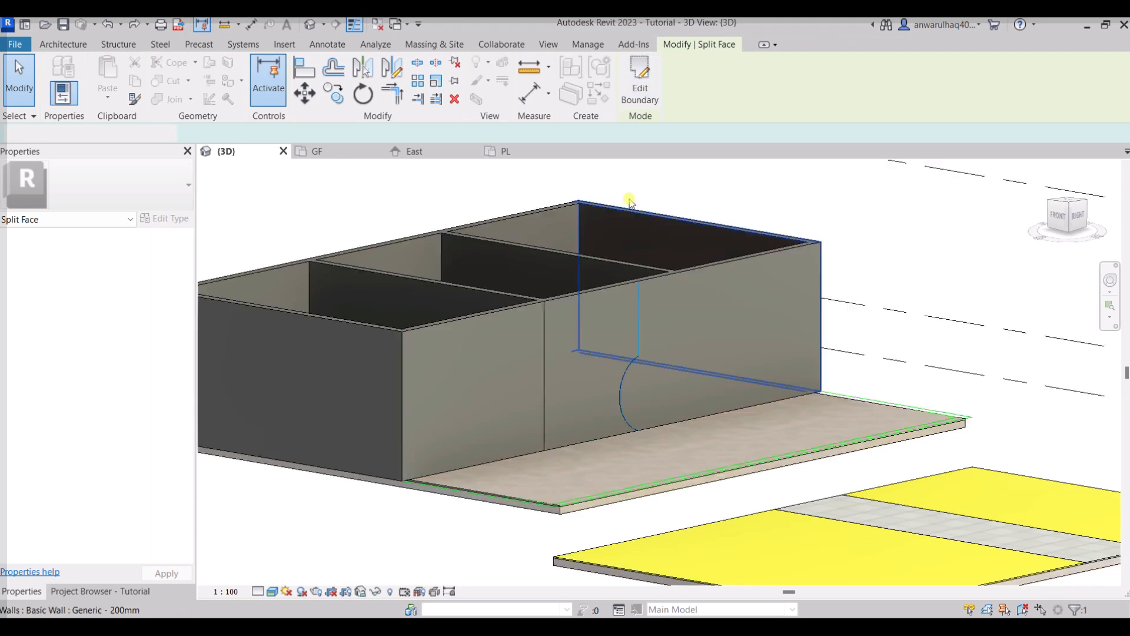
Step: Start Paint with the Cherry material and apply it to the long wall's outer-face region nearest the front corner
left_click(228, 80)
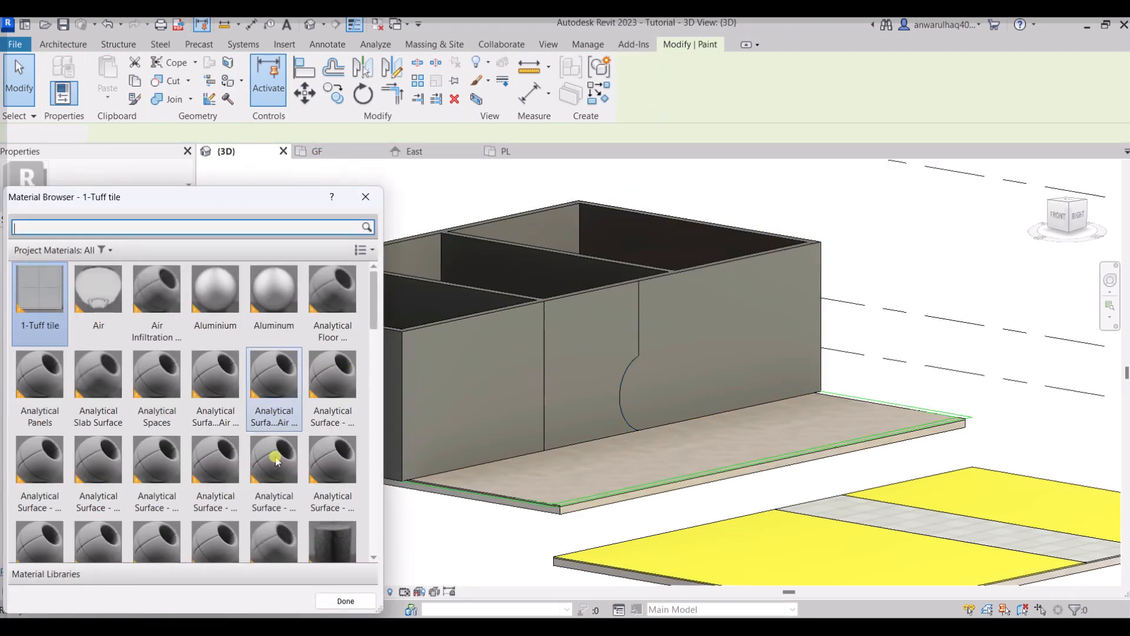
scroll(277, 461, "down", 5)
left_click(68, 431)
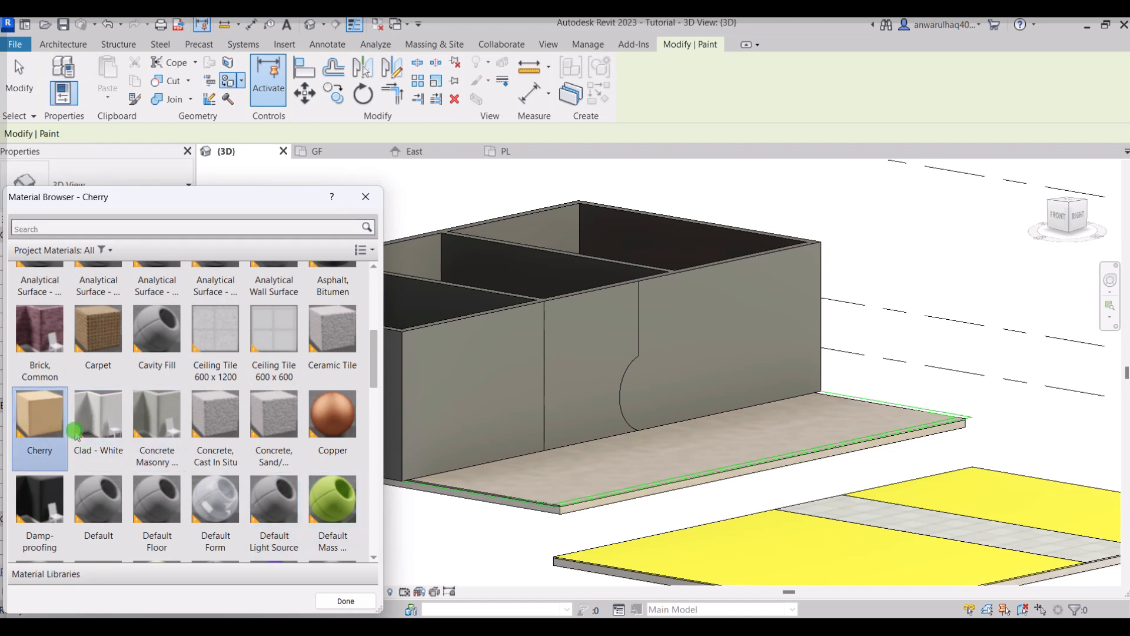
left_click(484, 392)
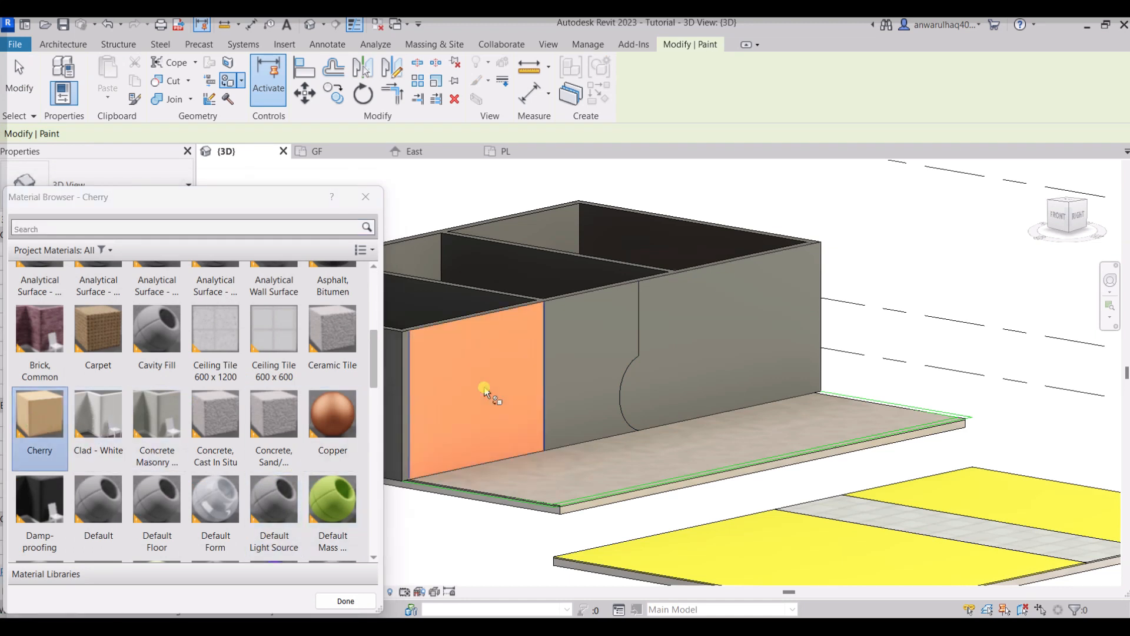
Step: Paint the long wall's middle region with Carpet and the region beyond the arc with Brick, Common
left_click(98, 342)
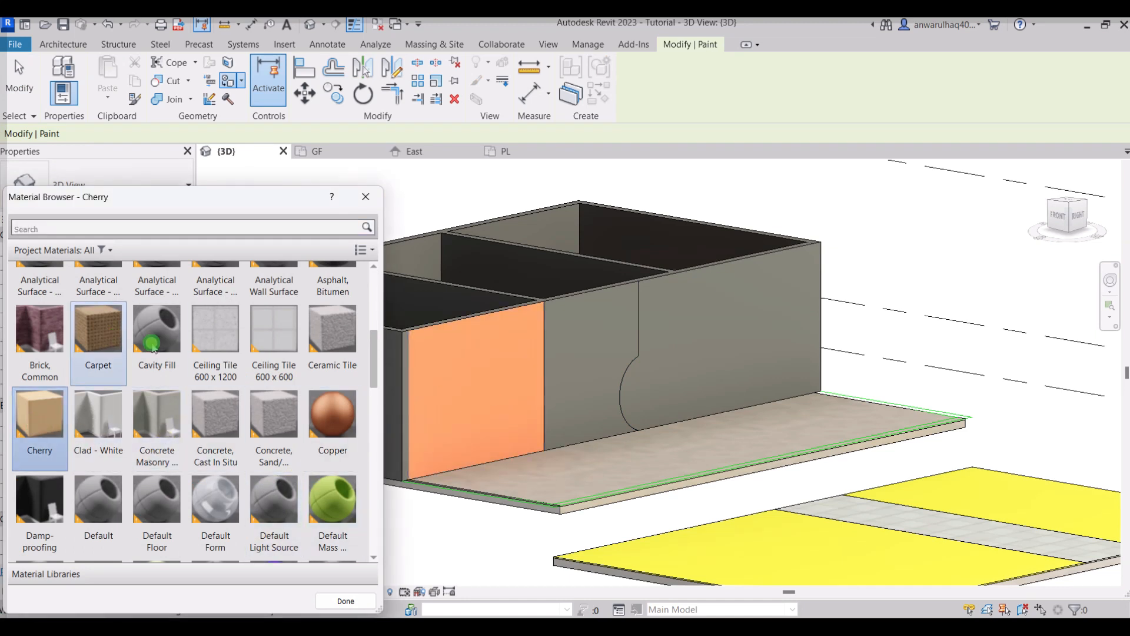
left_click(576, 366)
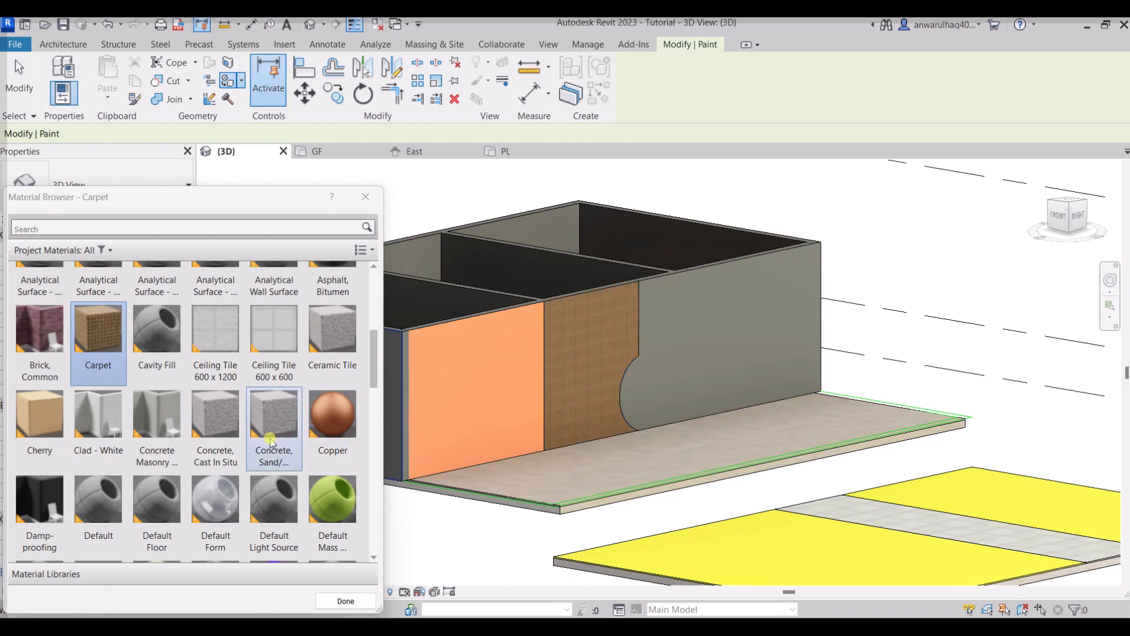
left_click(53, 348)
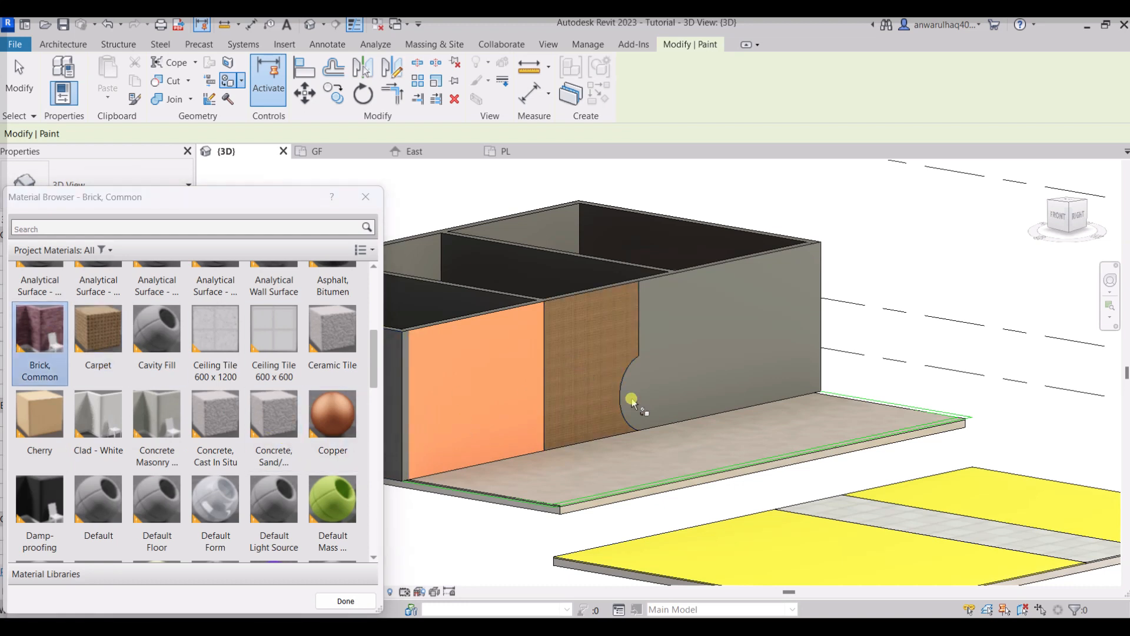
left_click(713, 365)
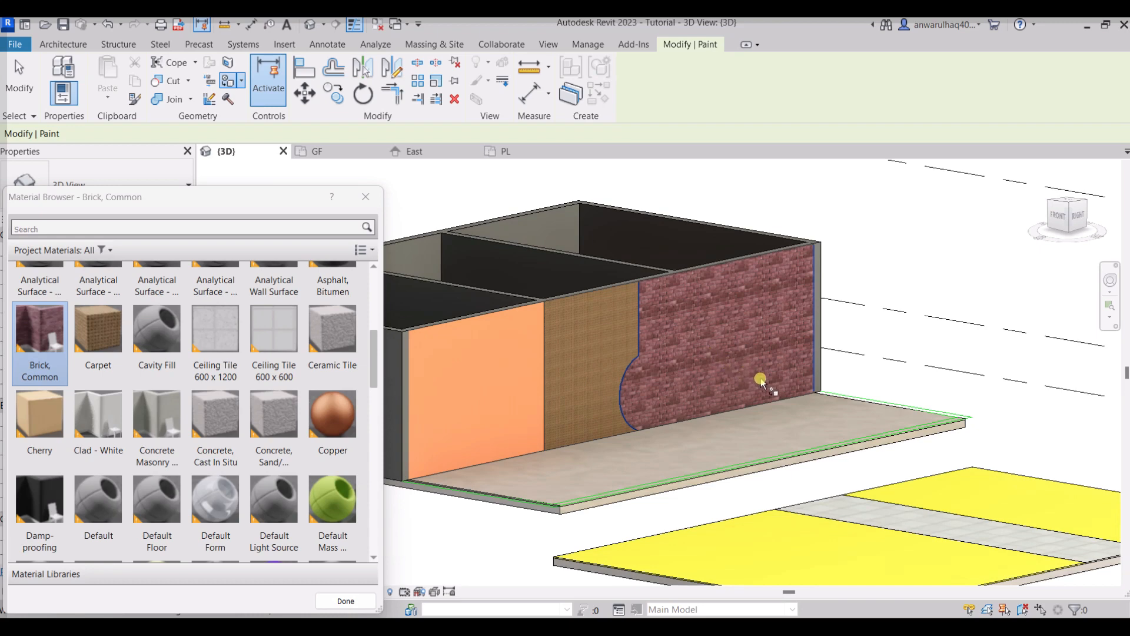
Step: Paint the front end wall's outer face and both partition walls' front faces with Brick, Common, and finish painting
mouse_move(753, 393)
middle_mouse_down("shift")
mouse_move(820, 406)
mouse_move(840, 424)
middle_mouse_up("shift")
middle_click_drag(705, 431, 728, 471, "shift")
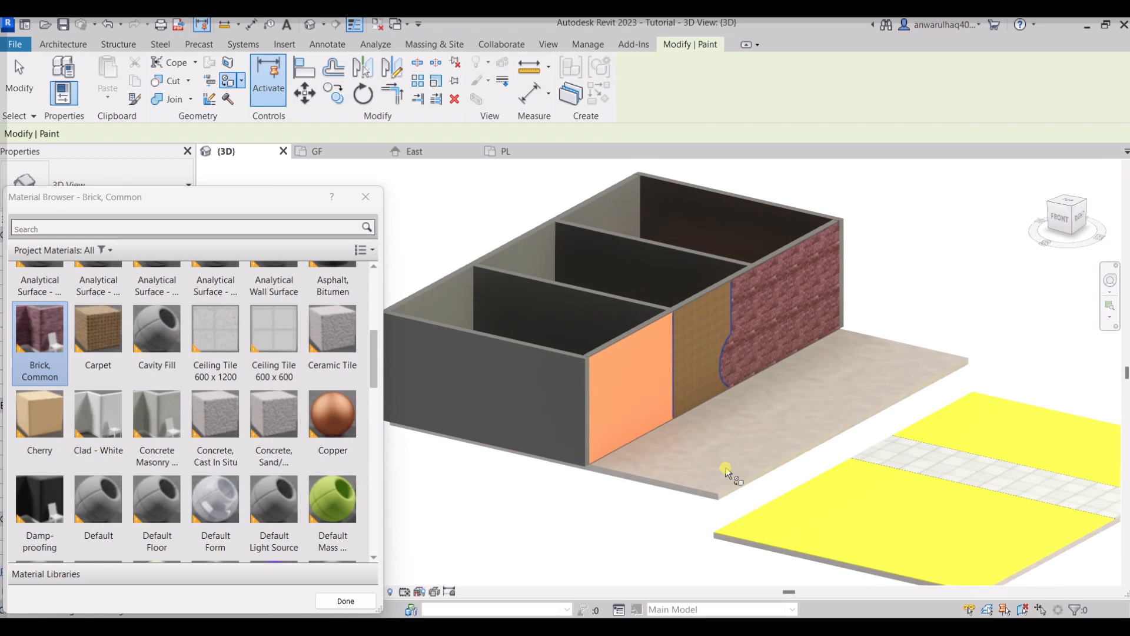
left_click(547, 427)
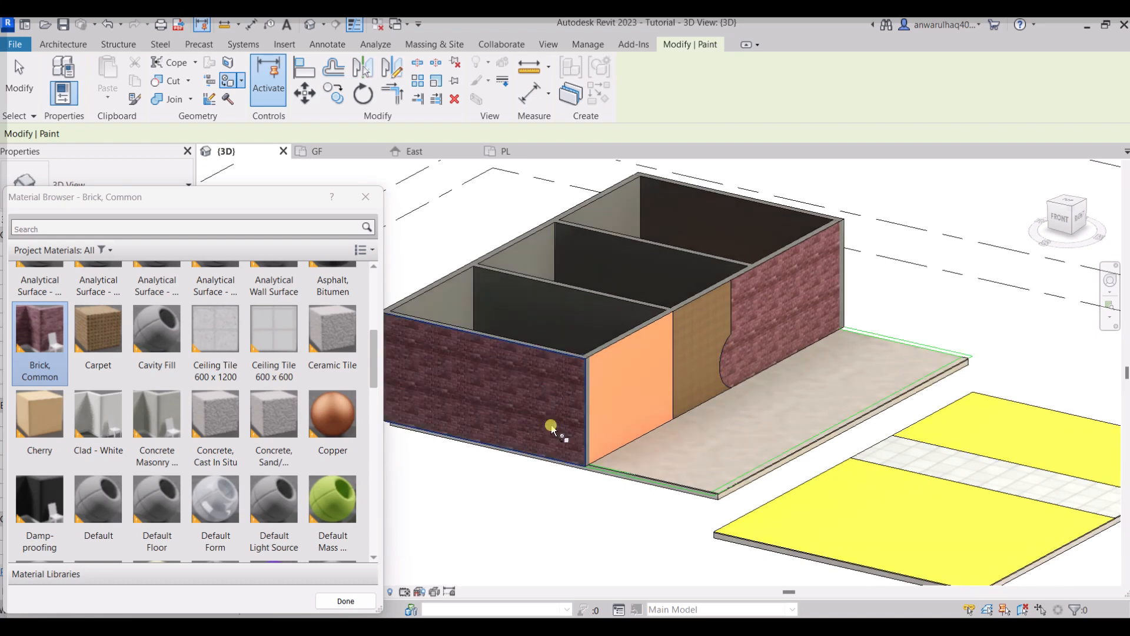
left_click(595, 316)
left_click(667, 274)
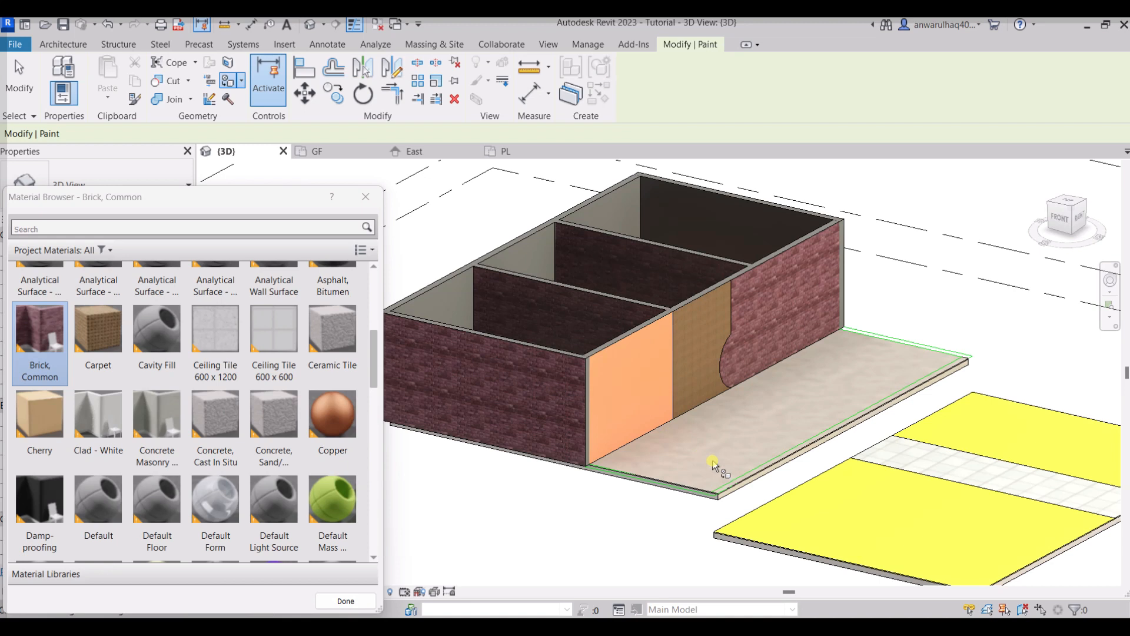
left_click(359, 197)
left_click(18, 71)
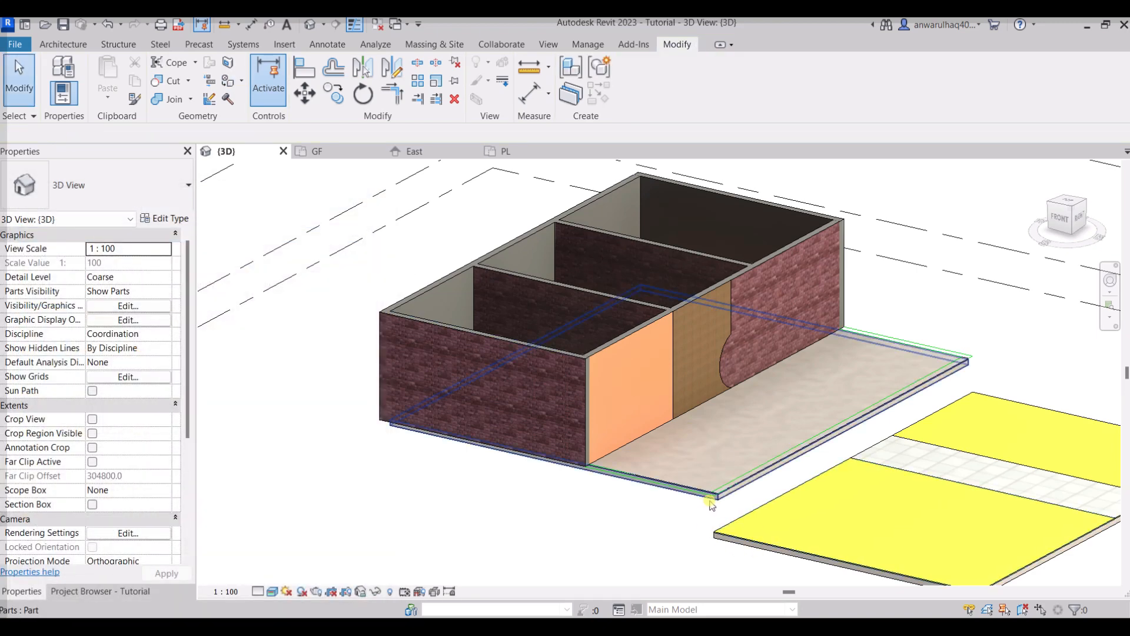
Step: Select the top finish part of the floor outside the long wall
scroll(729, 493, "up", 2)
left_click(729, 491)
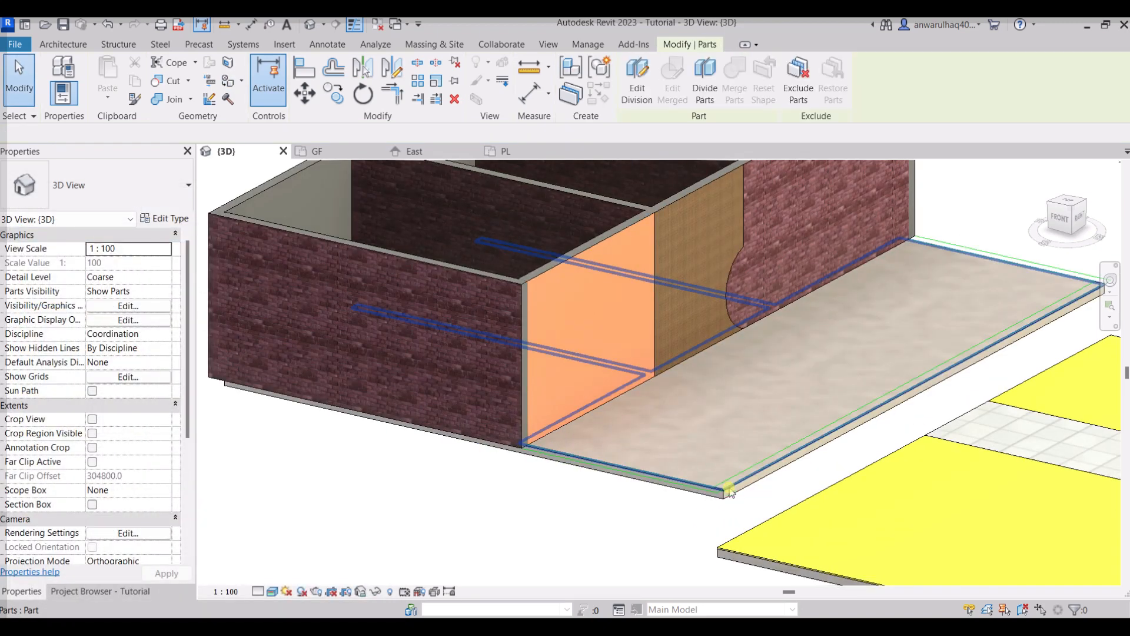
left_click(729, 492)
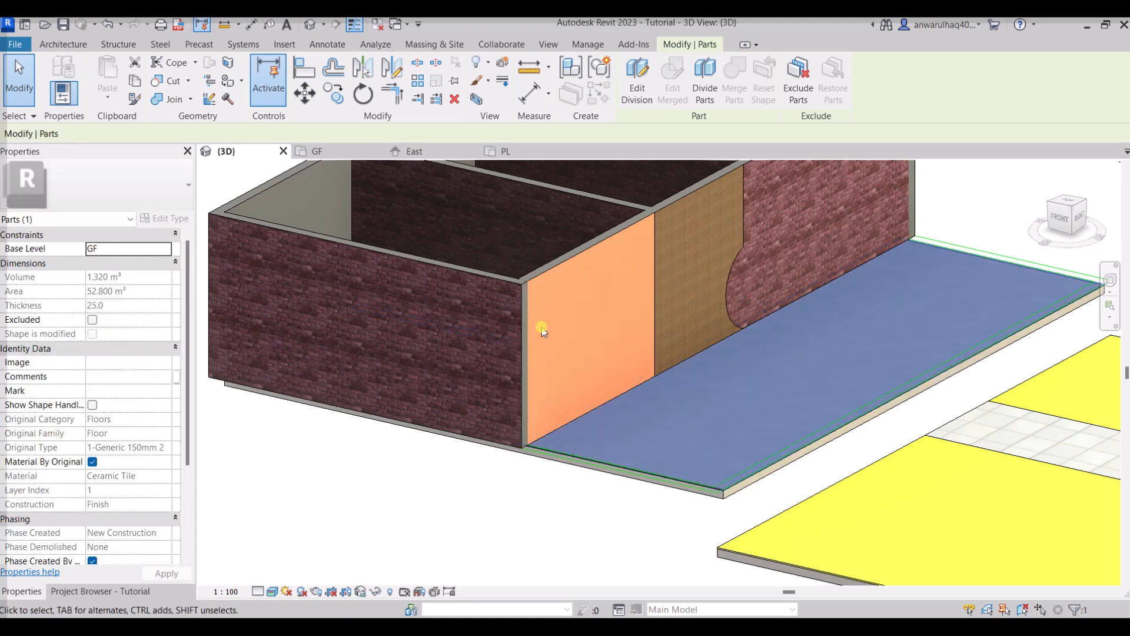